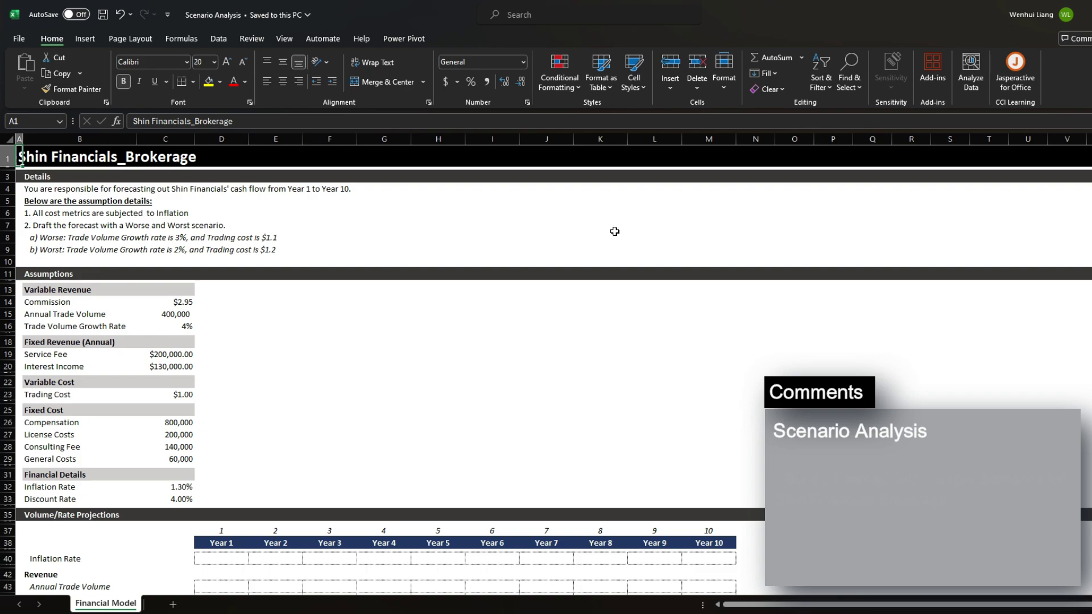
Review the Details instructions and the Assumptions table, noting the 1.30% inflation rate
scroll(498, 312, "down", 8)
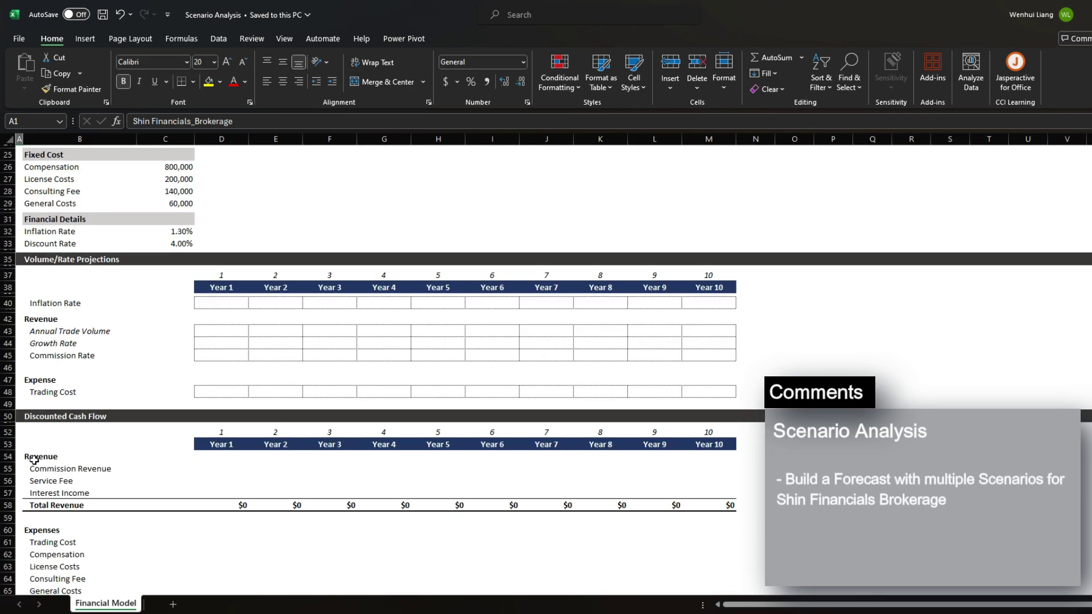
left_click_drag(34, 460, 341, 505)
scroll(290, 485, "up", 8)
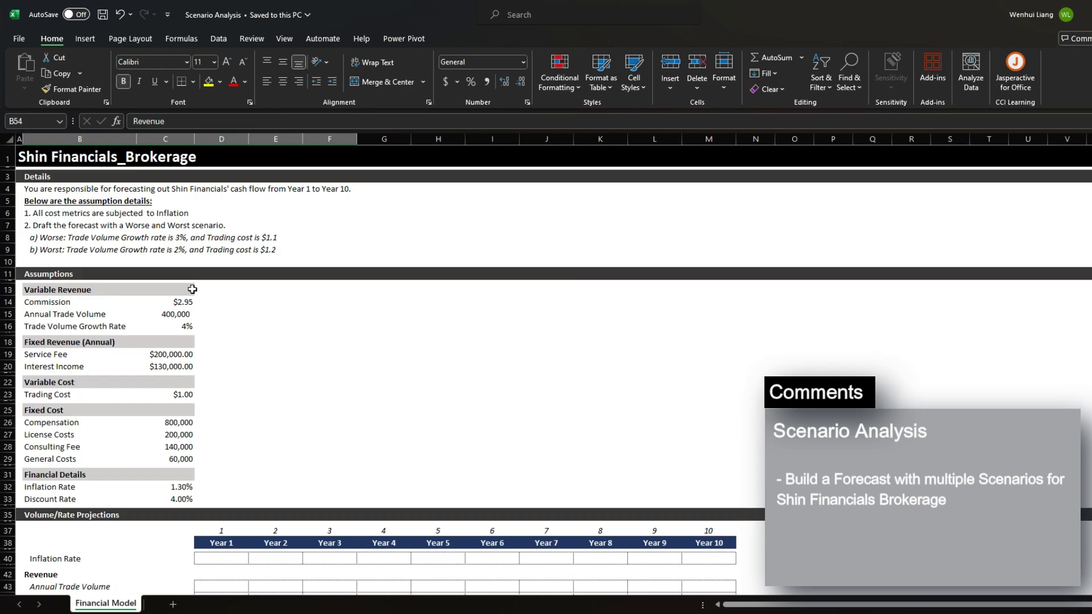
left_click(47, 138)
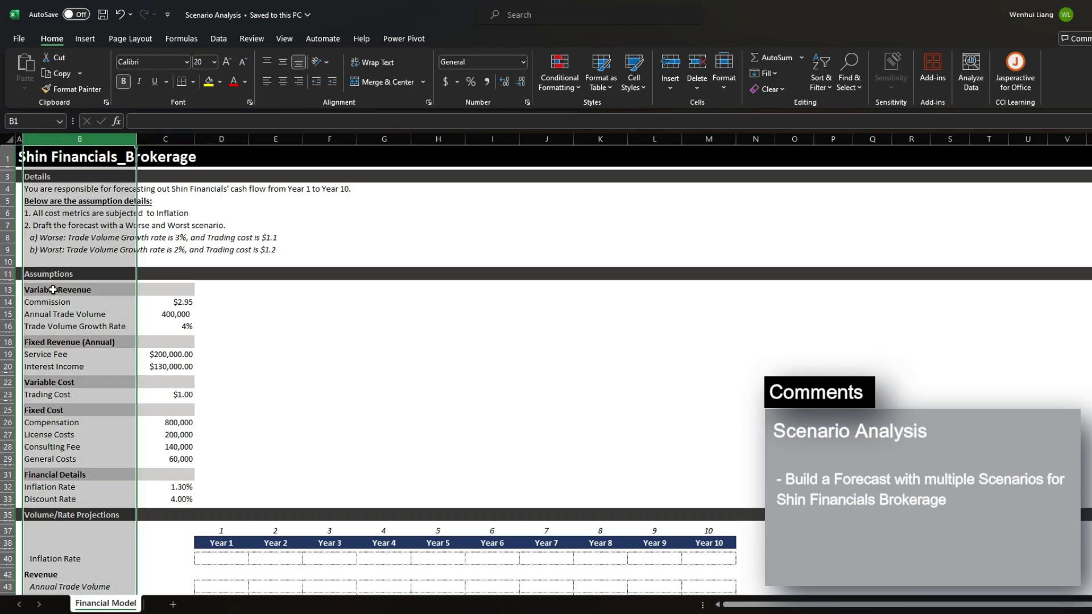
left_click_drag(53, 290, 178, 496)
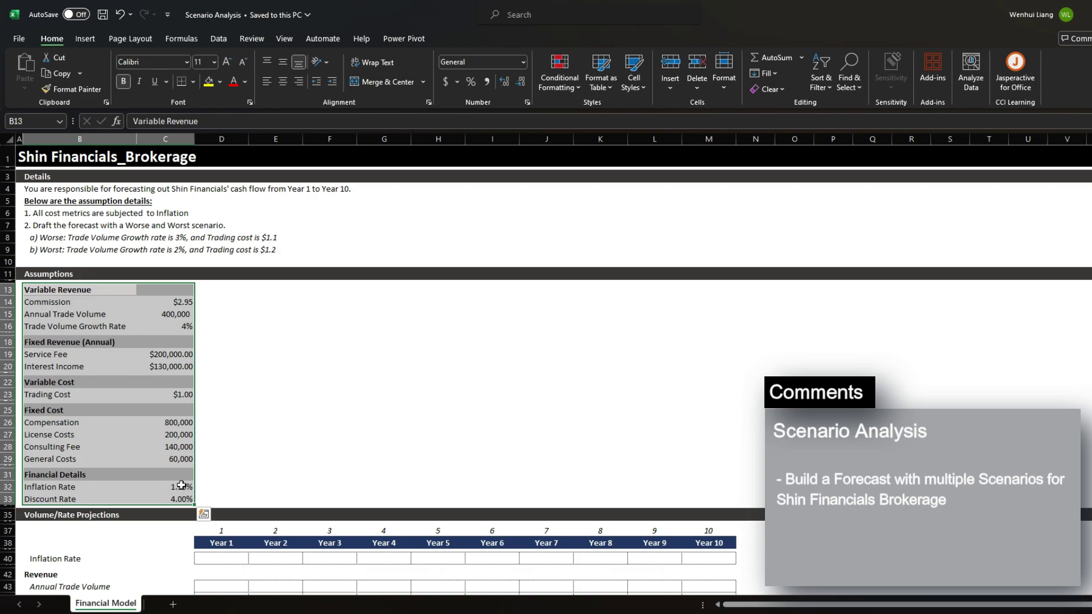
left_click_drag(31, 190, 296, 250)
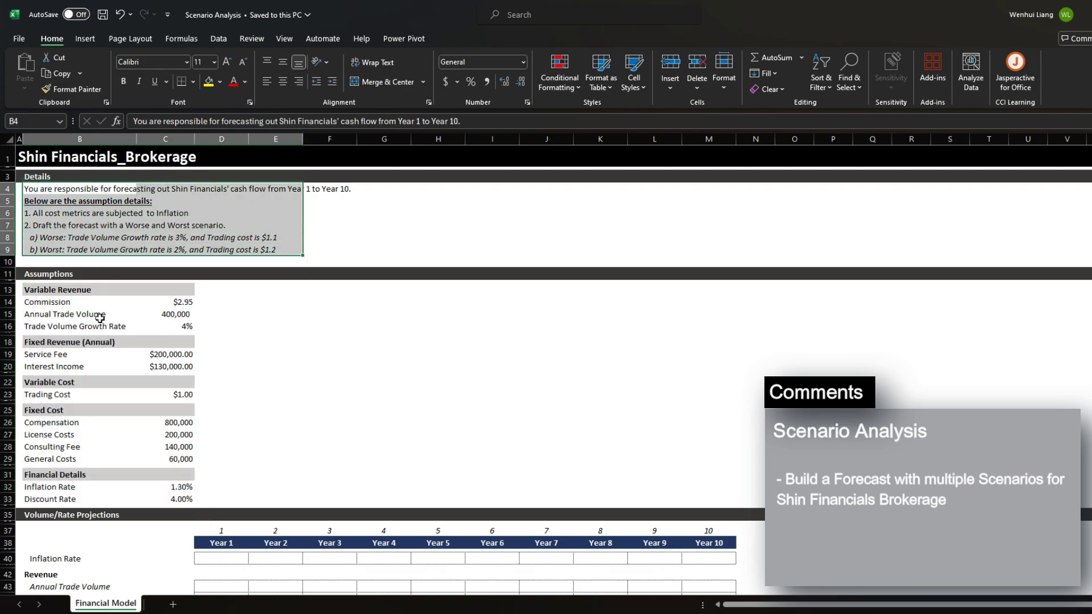
left_click_drag(42, 291, 188, 499)
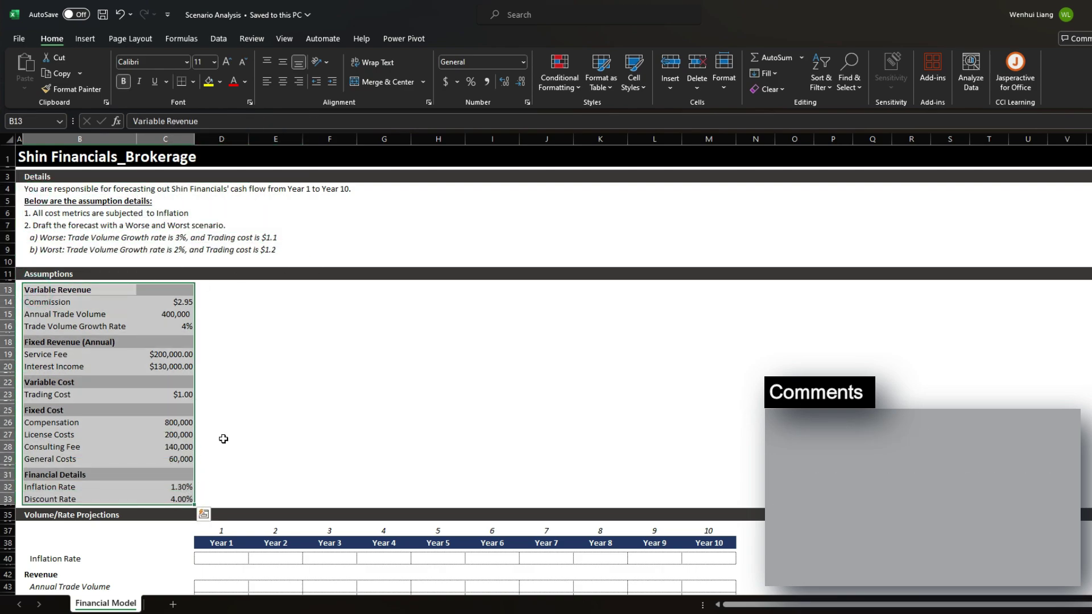
left_click(54, 189)
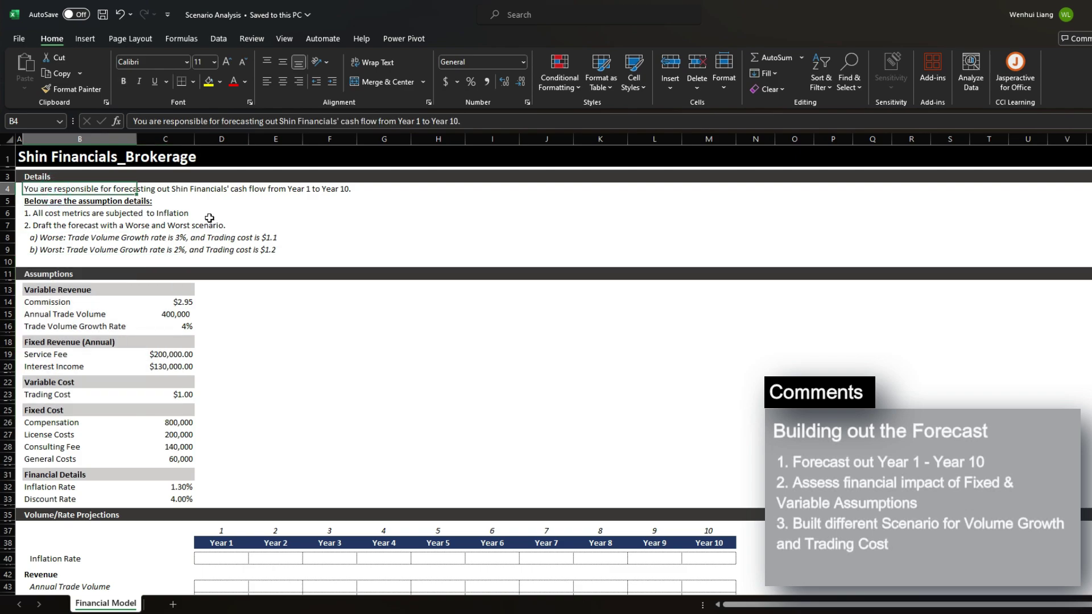
left_click(53, 215)
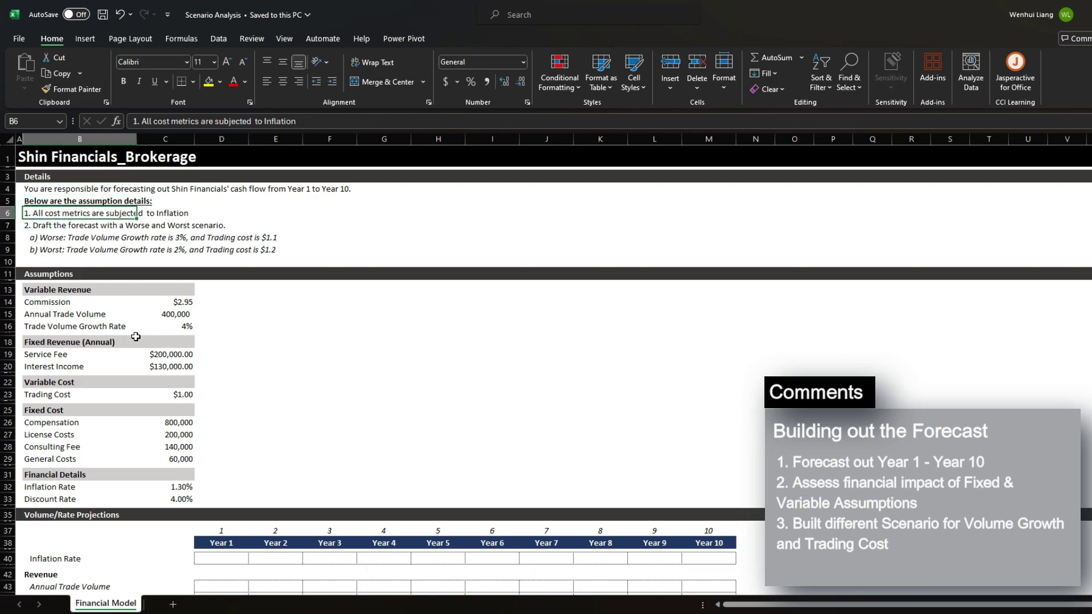
left_click(173, 484)
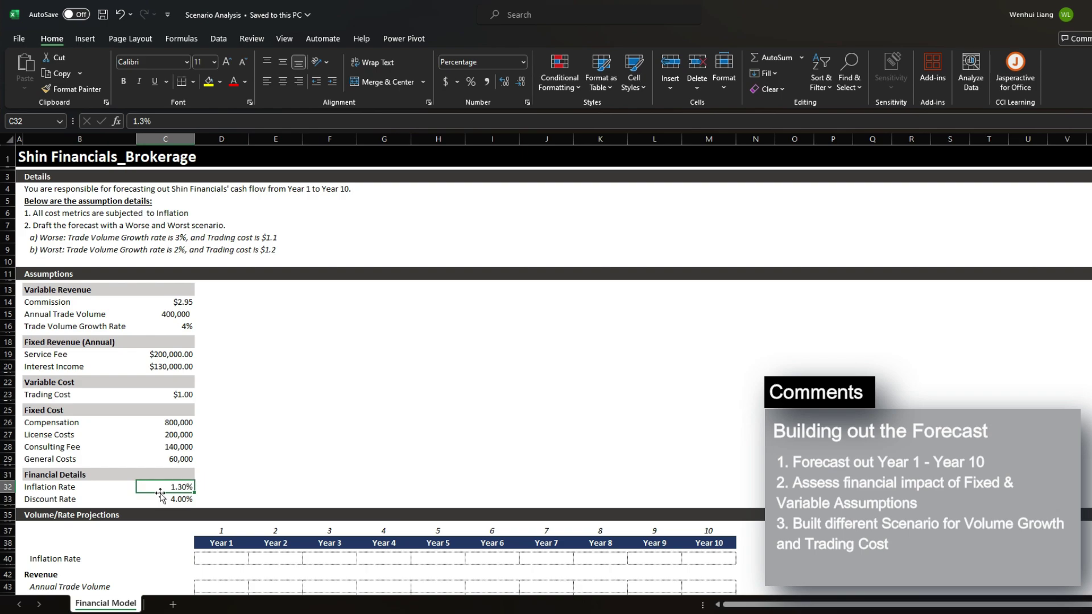
Review the Worse and Worst scenario notes against the 4% growth rate and $1.00 trading cost
left_click(51, 226)
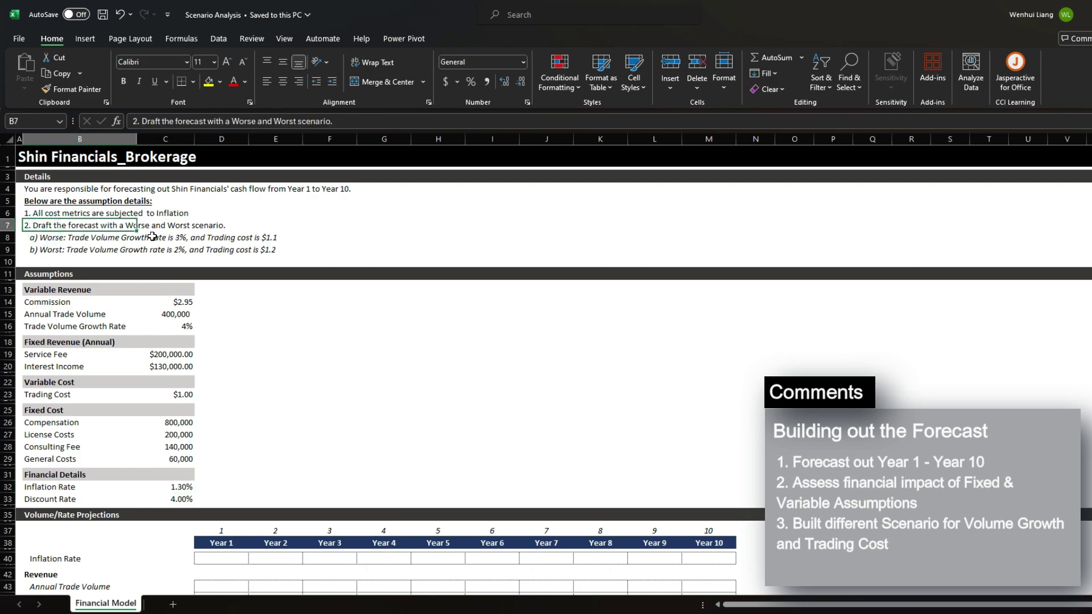
left_click(49, 239)
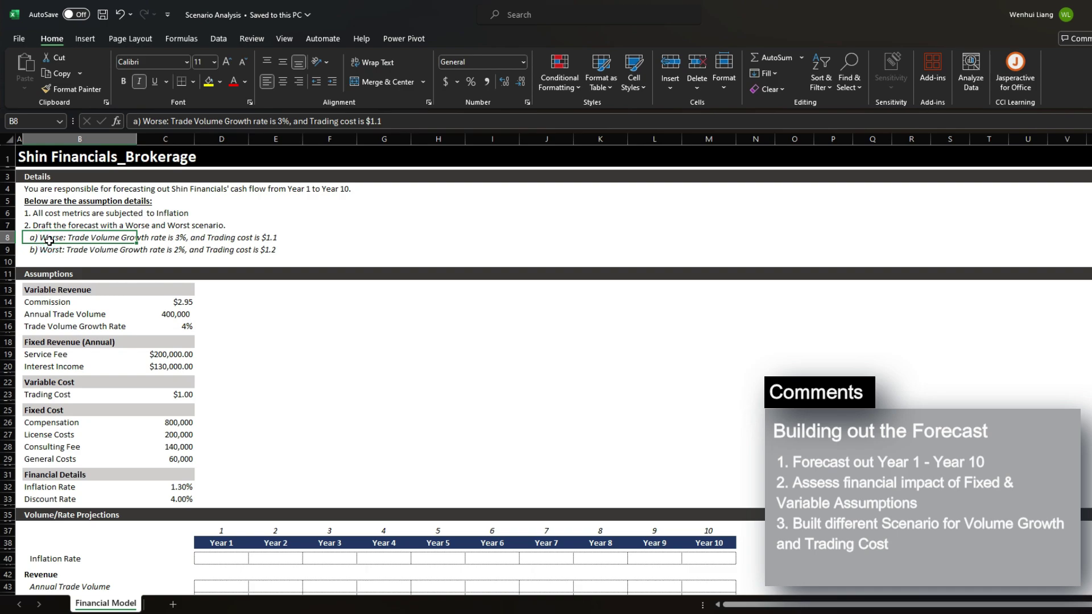
left_click(194, 325)
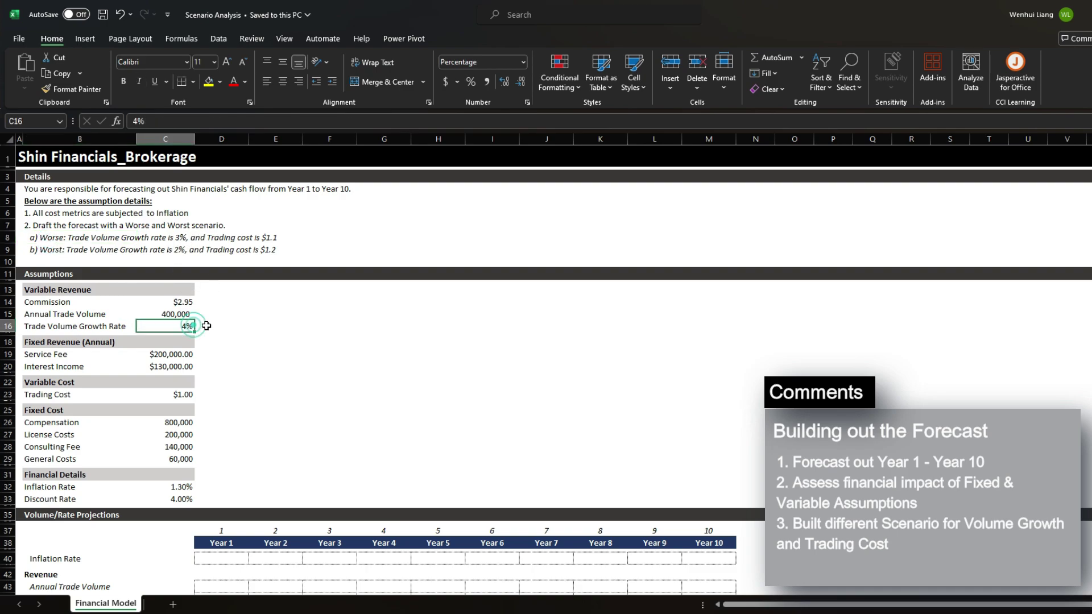
left_click(211, 229)
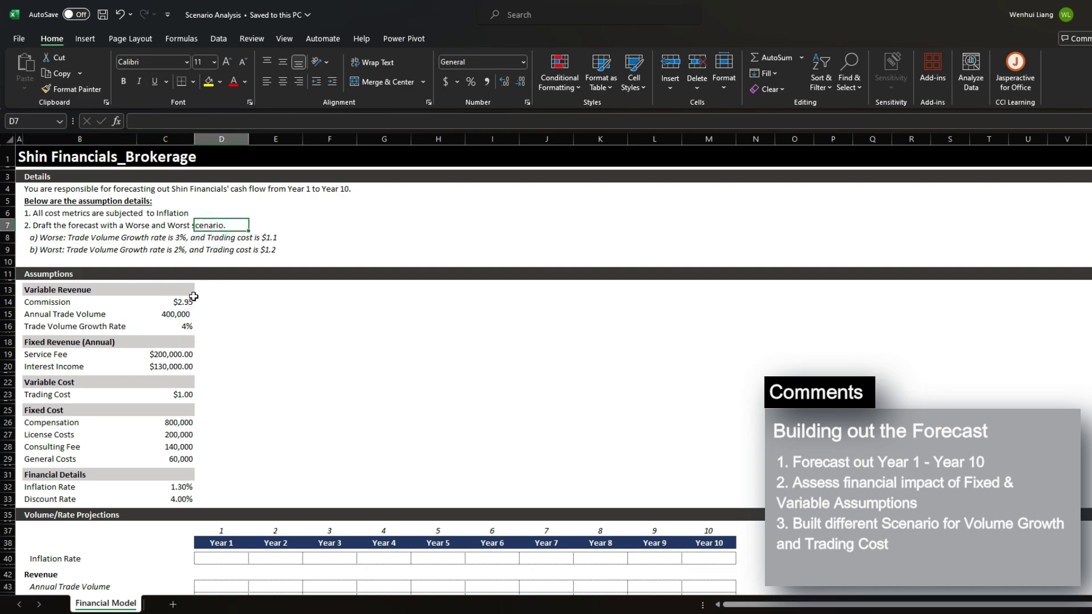
left_click(171, 396)
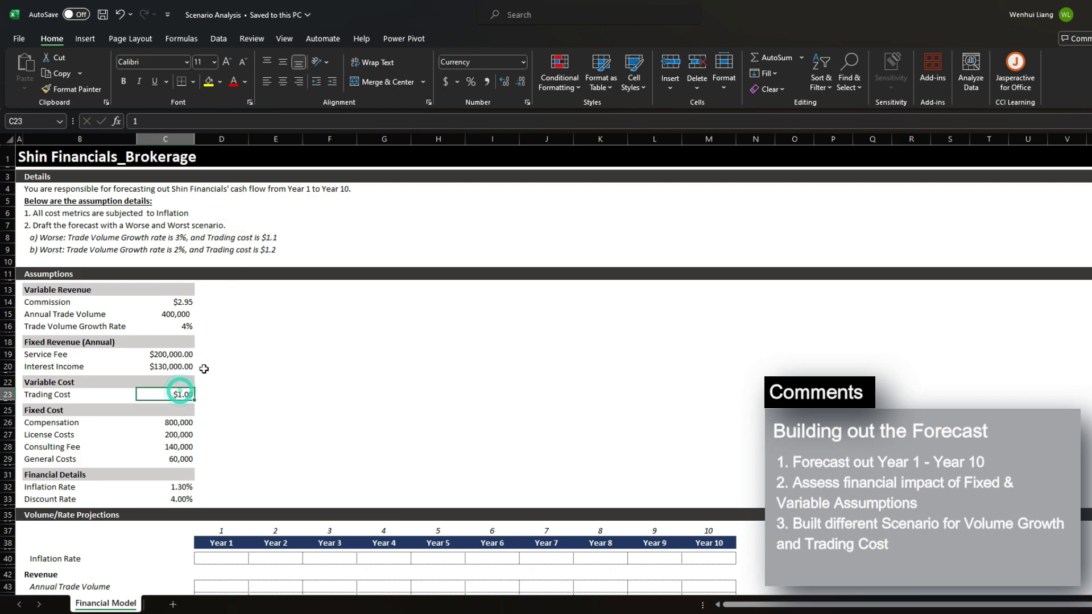
left_click(59, 248)
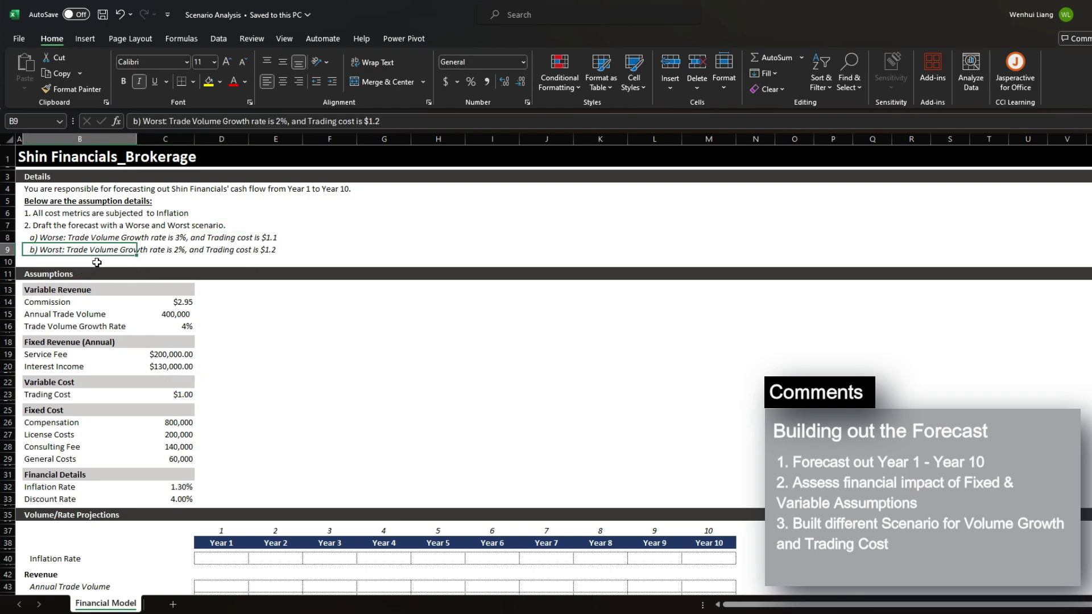
left_click(177, 253)
left_click(238, 265)
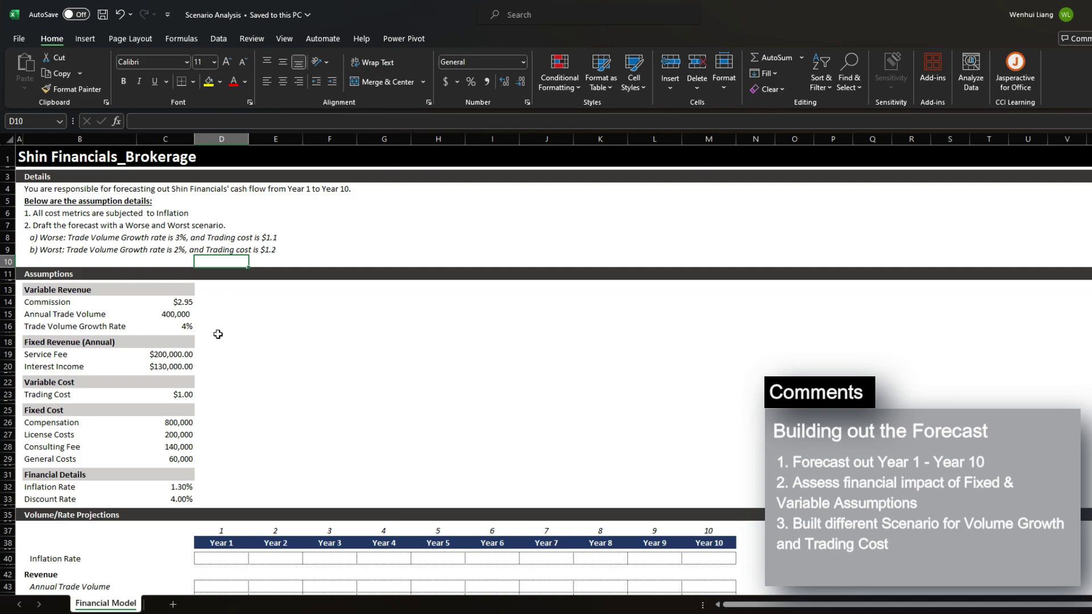
left_click(193, 391)
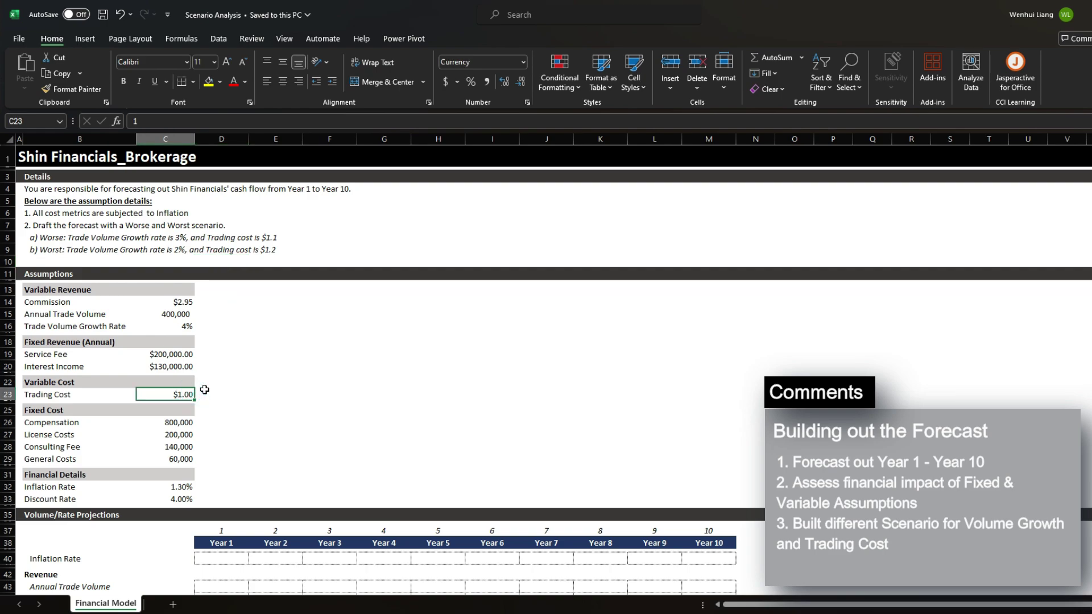
Review the revenue assumptions: 4% growth, $200,000 service fee and $130,000 interest income
scroll(205, 390, "down", 1)
left_click_drag(45, 252, 175, 458)
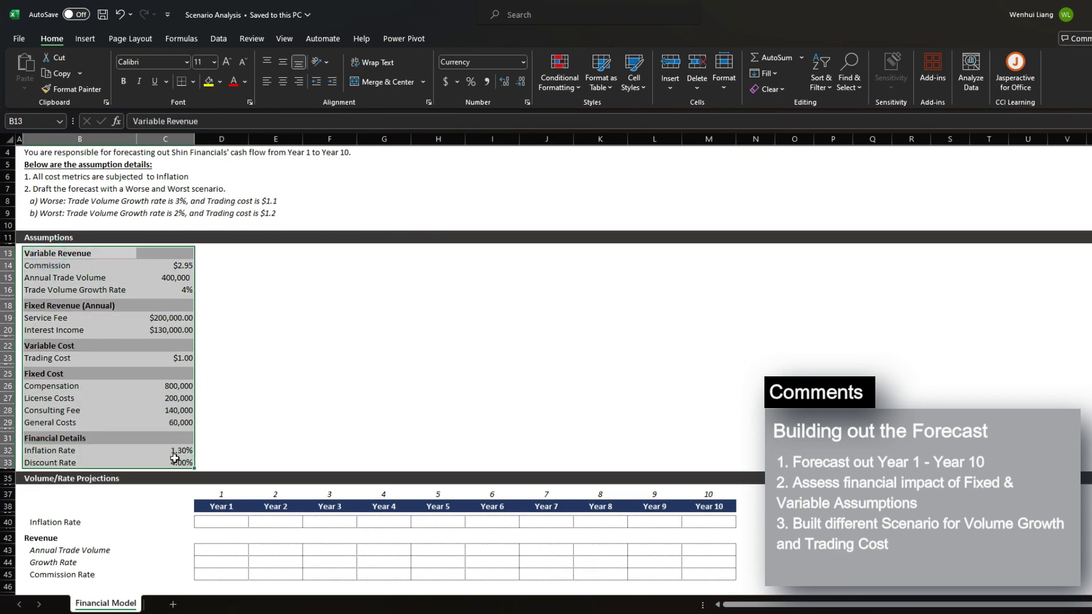
left_click(171, 410)
left_click_drag(57, 253, 173, 296)
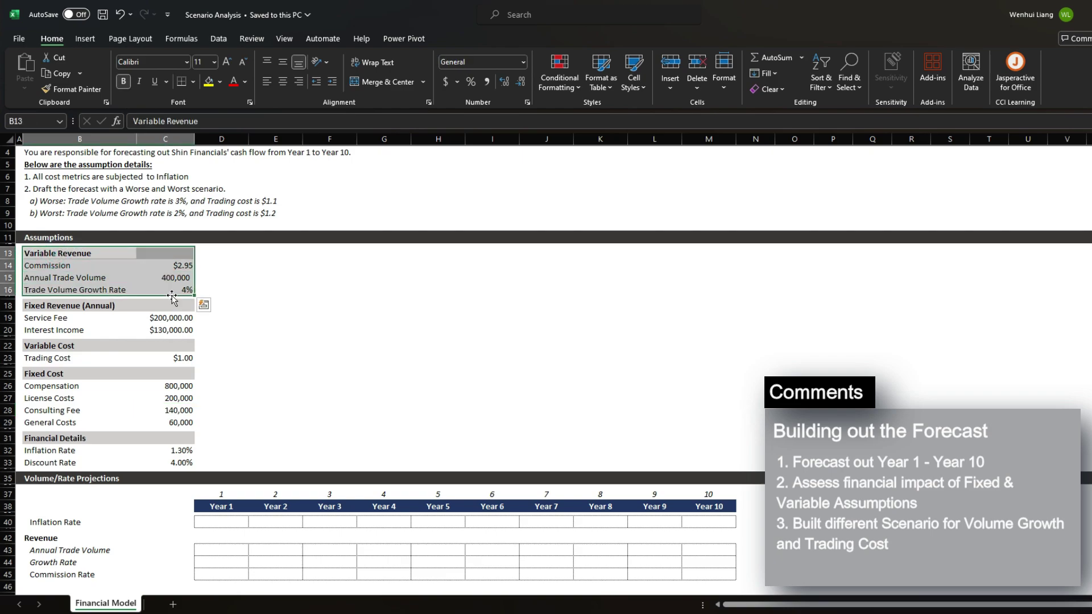
left_click_drag(66, 265, 192, 273)
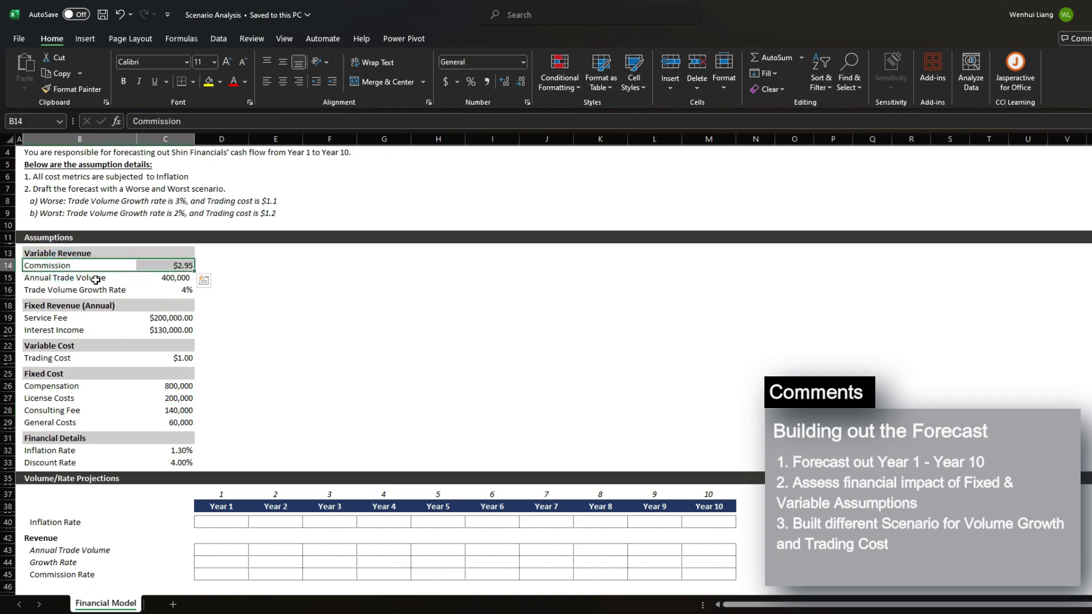
left_click_drag(86, 277, 183, 278)
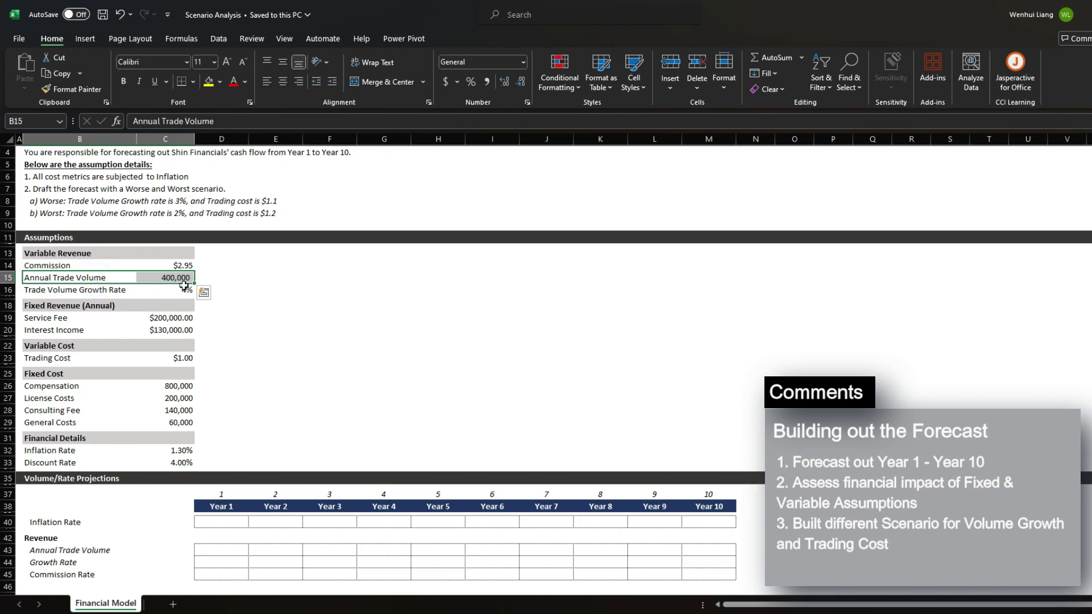
left_click(99, 292)
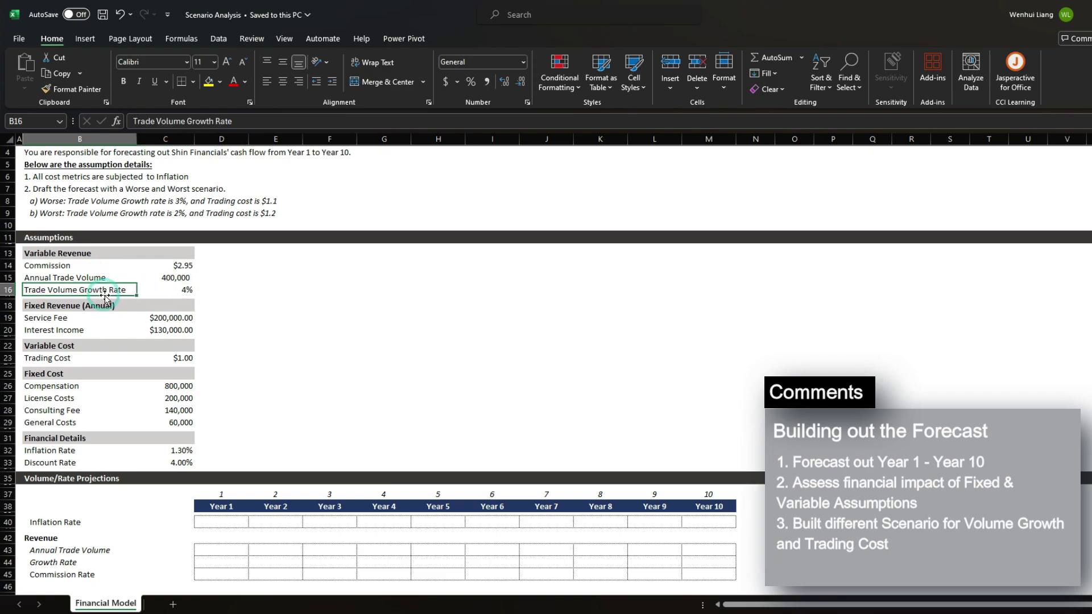
left_click(182, 293)
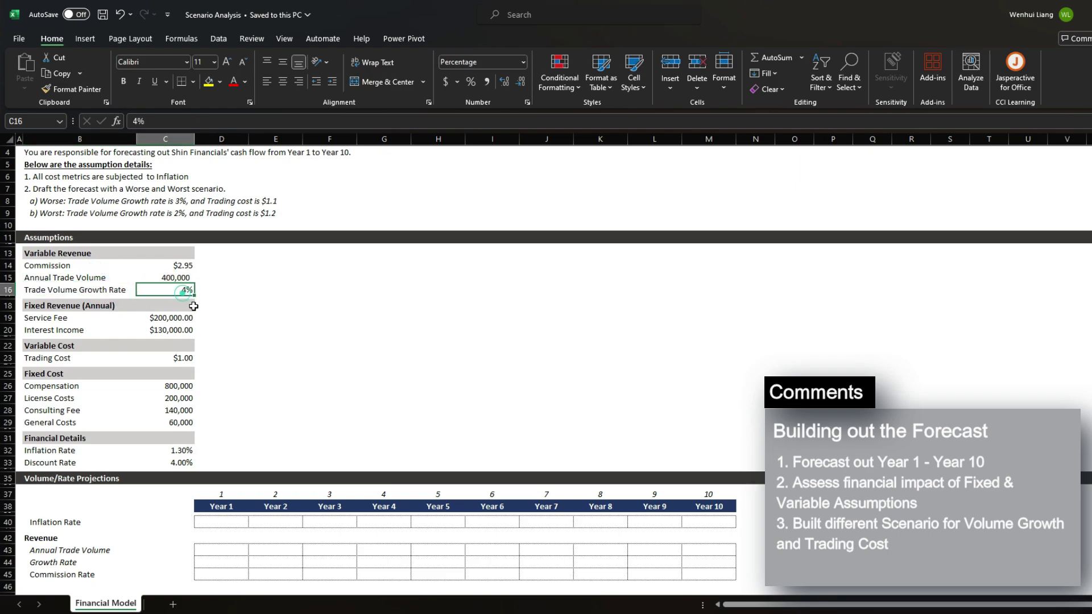
left_click(81, 316)
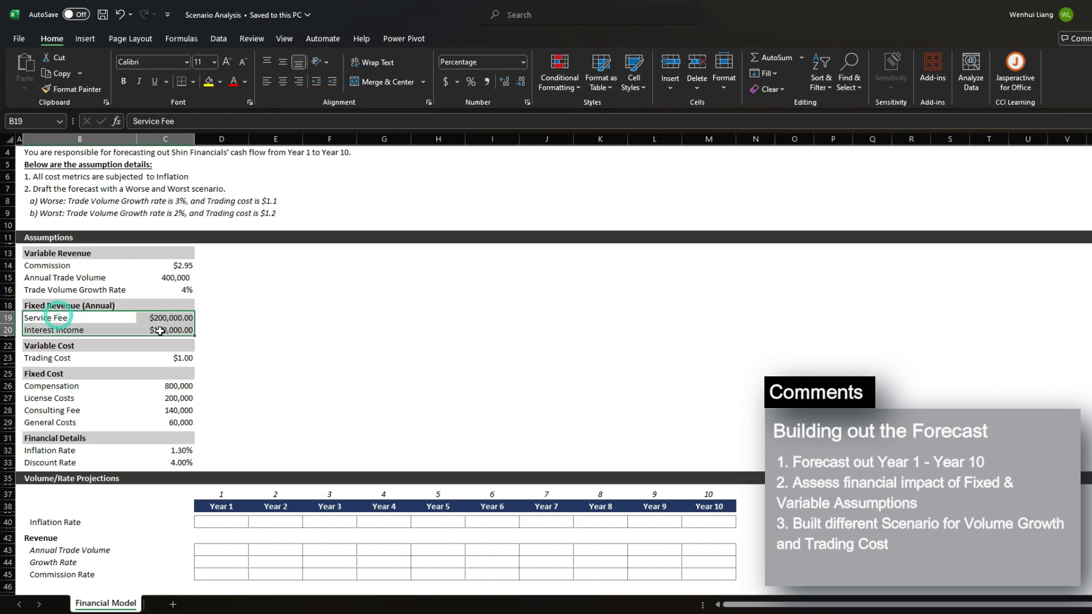
left_click(86, 317)
left_click(166, 315)
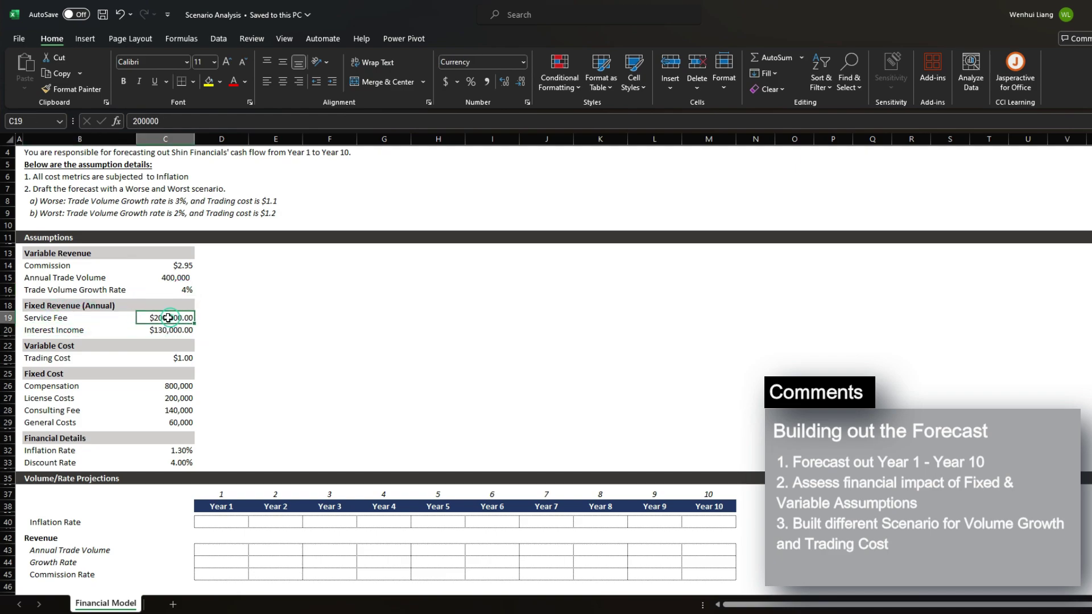
left_click(169, 332)
left_click(77, 333)
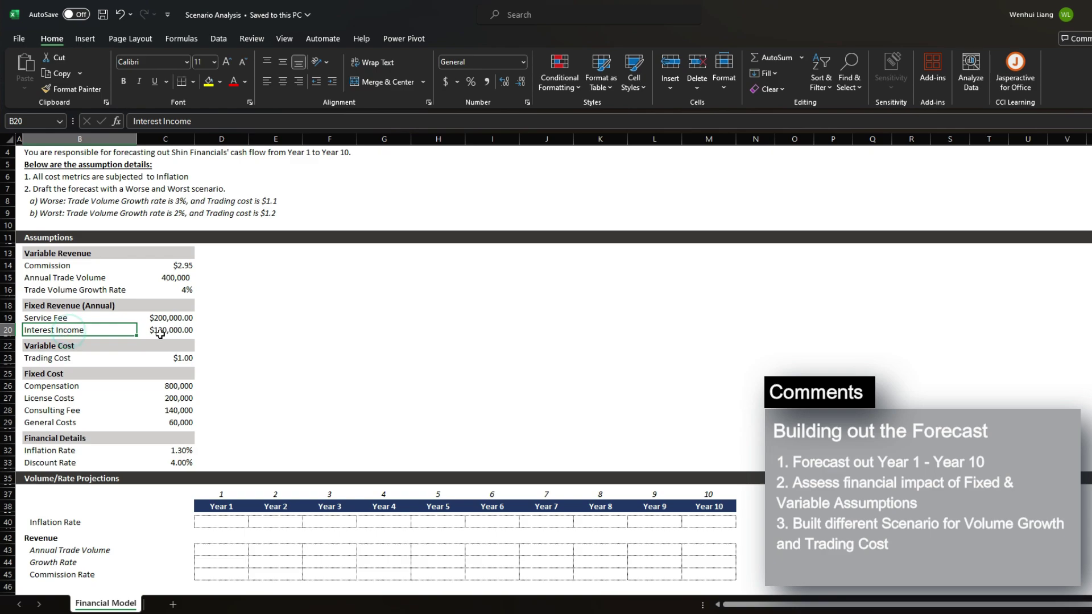
Review the four Fixed Cost rows, including 800,000 Compensation, and the Financial Details discount rate
scroll(177, 336, "down", 2)
left_click_drag(63, 286, 182, 286)
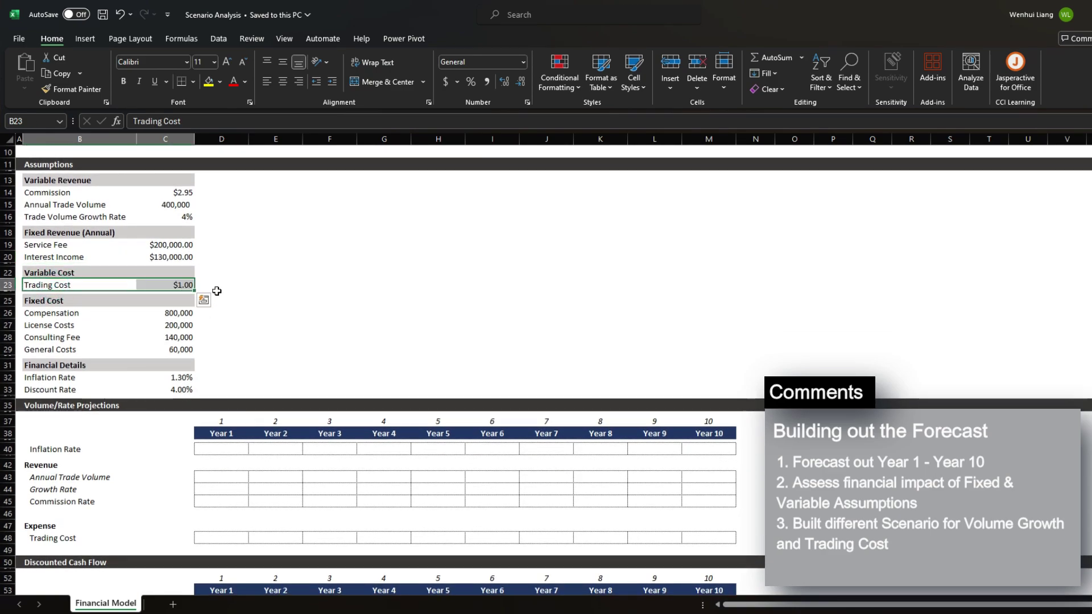
left_click_drag(65, 314, 110, 346)
left_click(59, 314)
left_click(58, 325)
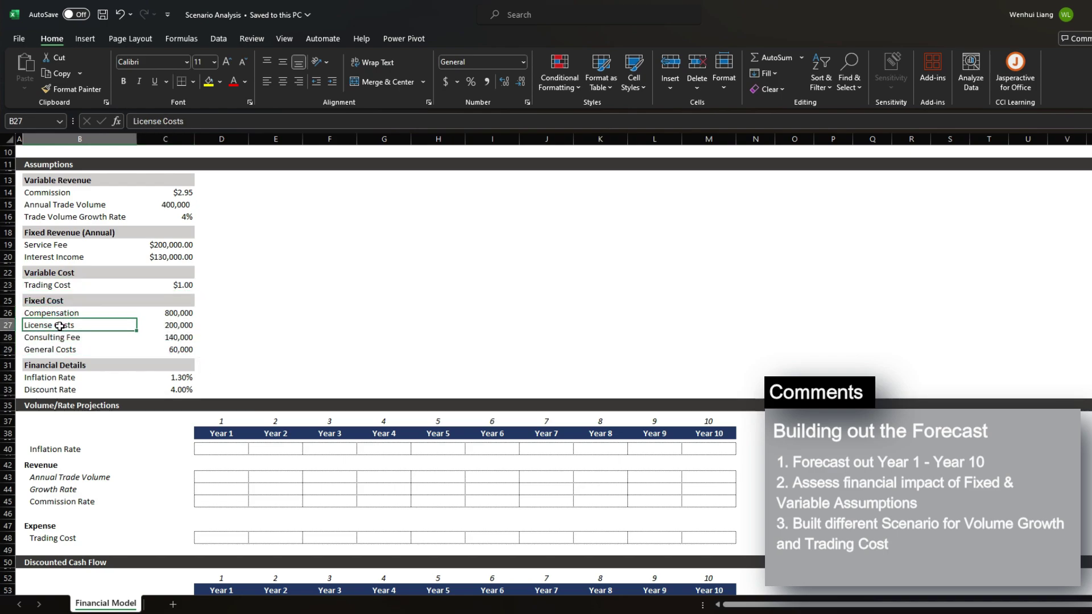
left_click(59, 338)
left_click(58, 349)
left_click(174, 313)
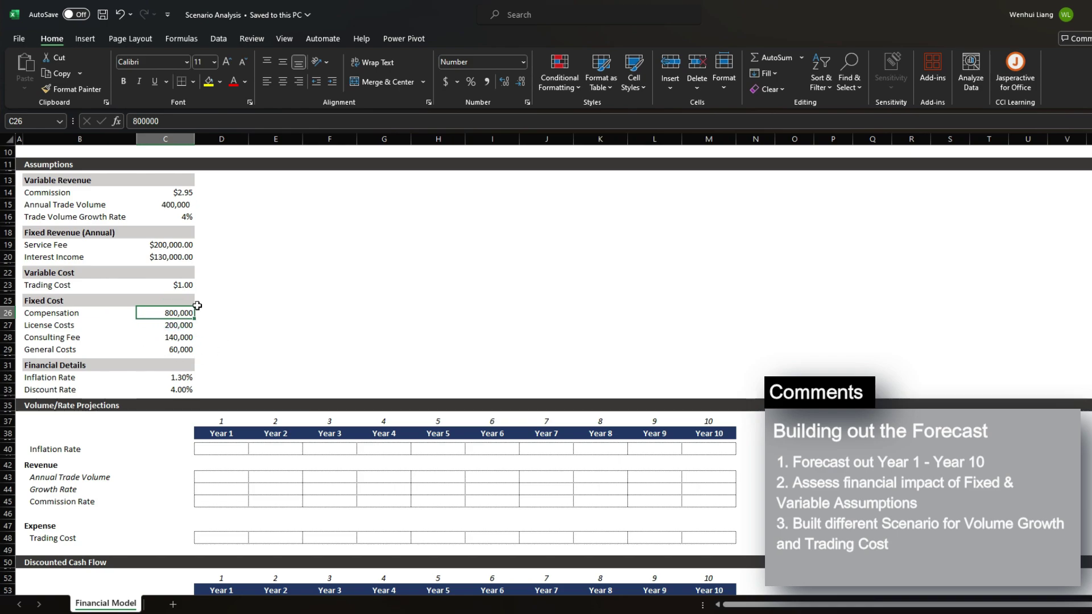
scroll(200, 329, "down", 1)
scroll(199, 329, "down", 1)
left_click(59, 330)
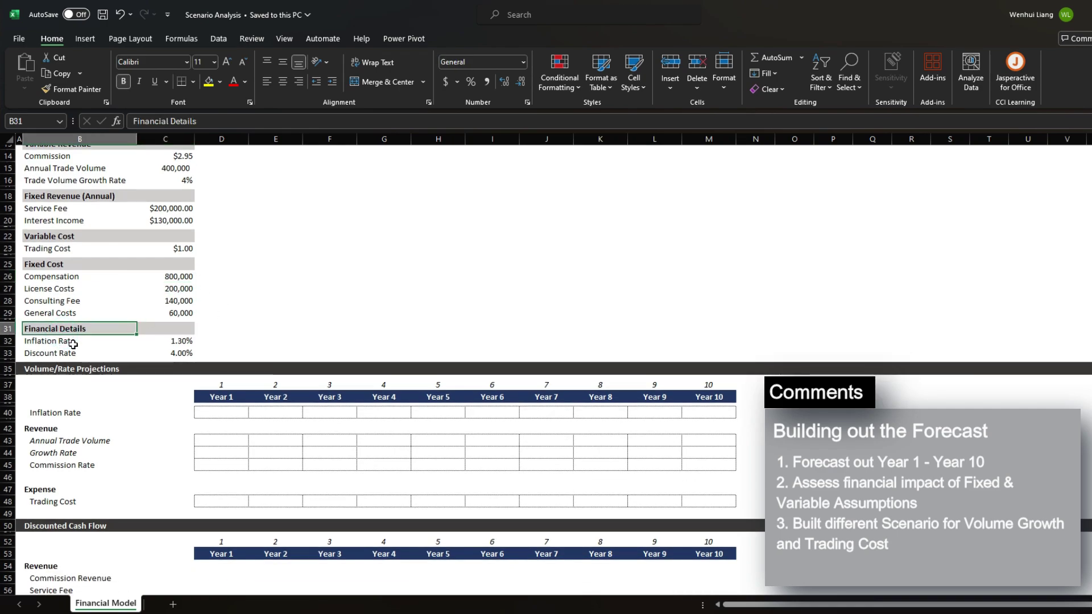
left_click_drag(67, 342, 189, 342)
left_click_drag(60, 353, 188, 353)
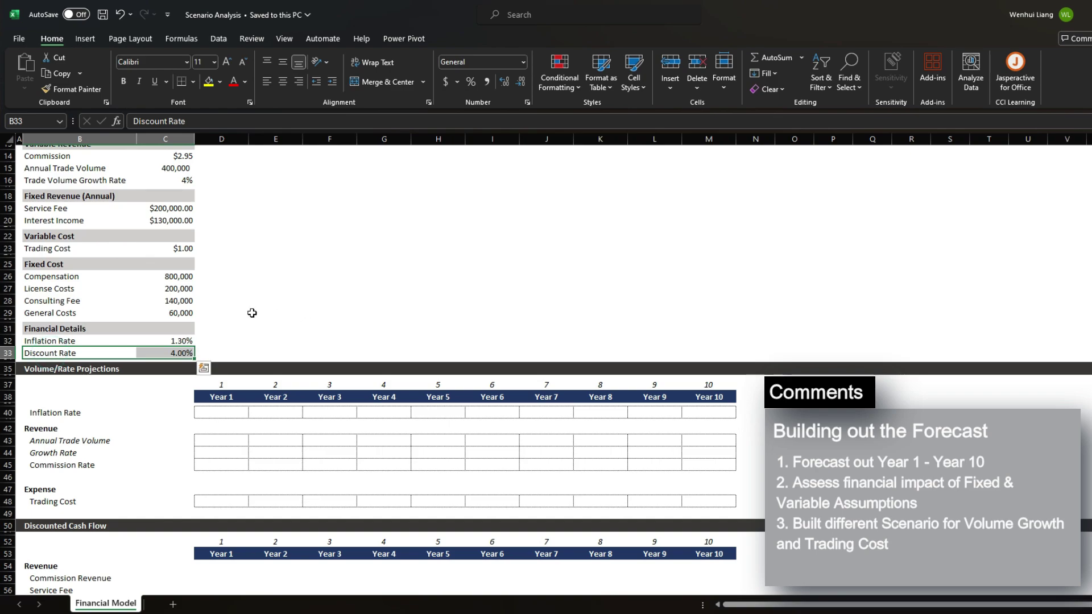
Enter =$C$32 in the Year 1 Inflation Rate cell, paste it through Year 10, and save
left_click(223, 415)
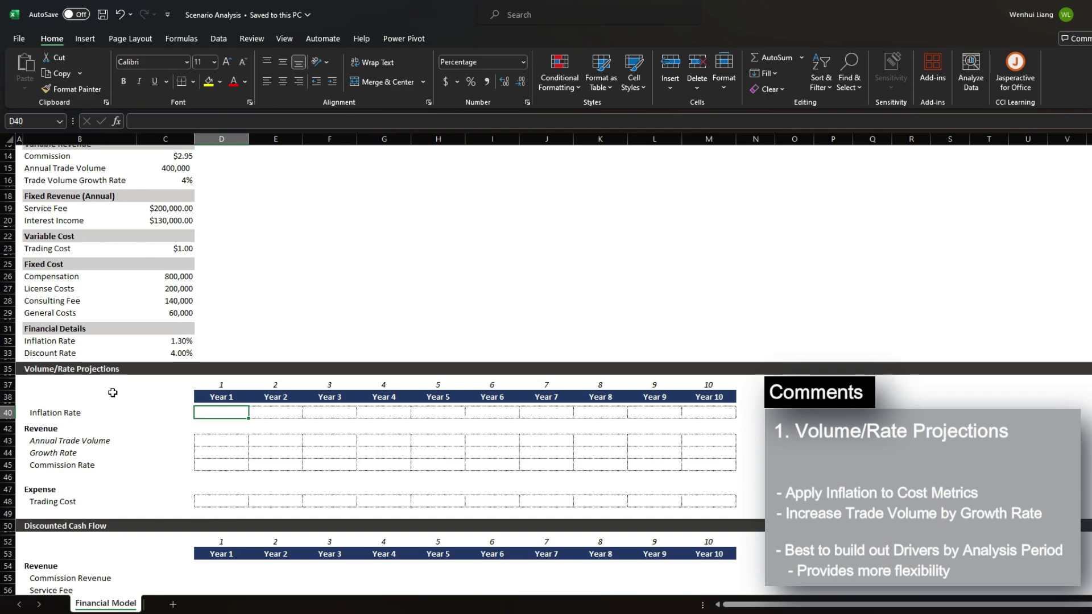
left_click(223, 412)
type("=")
left_click(168, 343)
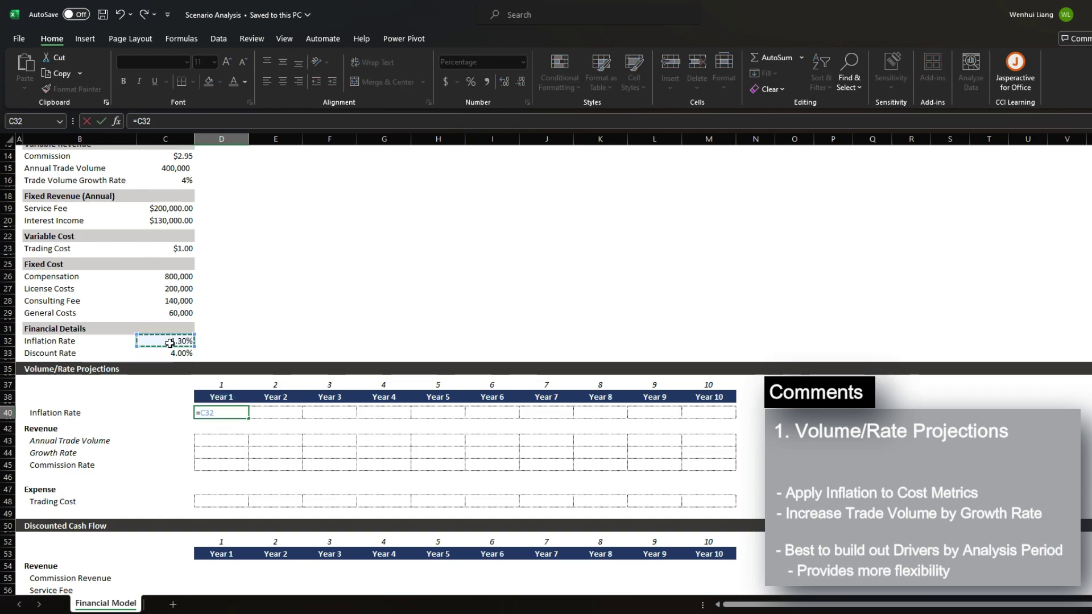
key("F4")
key("ctrl+Return")
key("ctrl+c")
key("shift+Right")
key("shift+Right")
key("shift+Right")
key("shift+Right")
key("shift+Right")
key("shift+Right")
key("shift+Right")
key("shift+Right")
key("shift+Right")
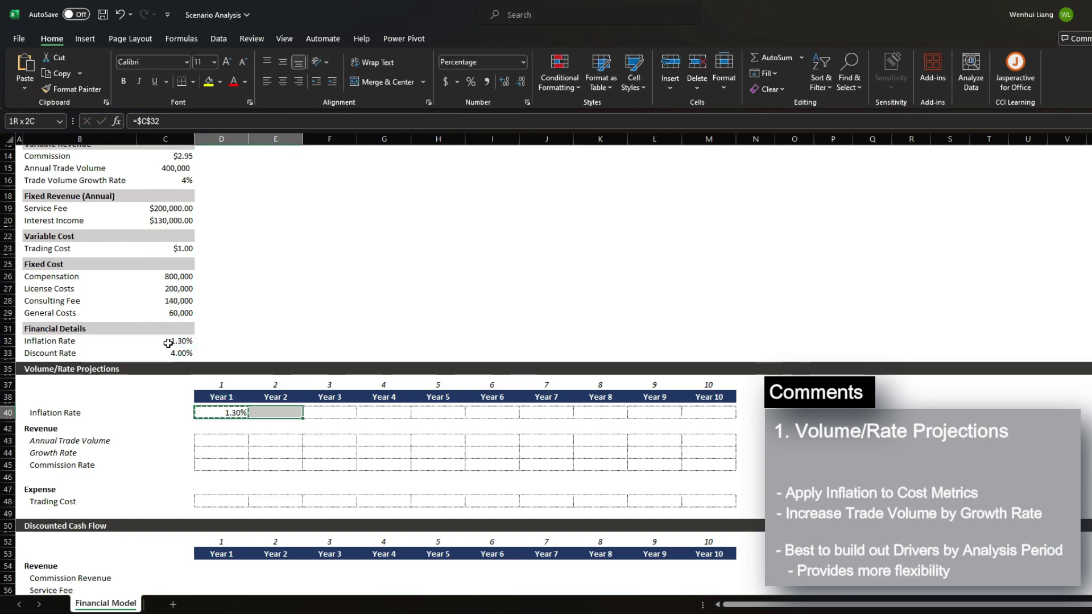
key("ctrl+v")
key("ctrl+s")
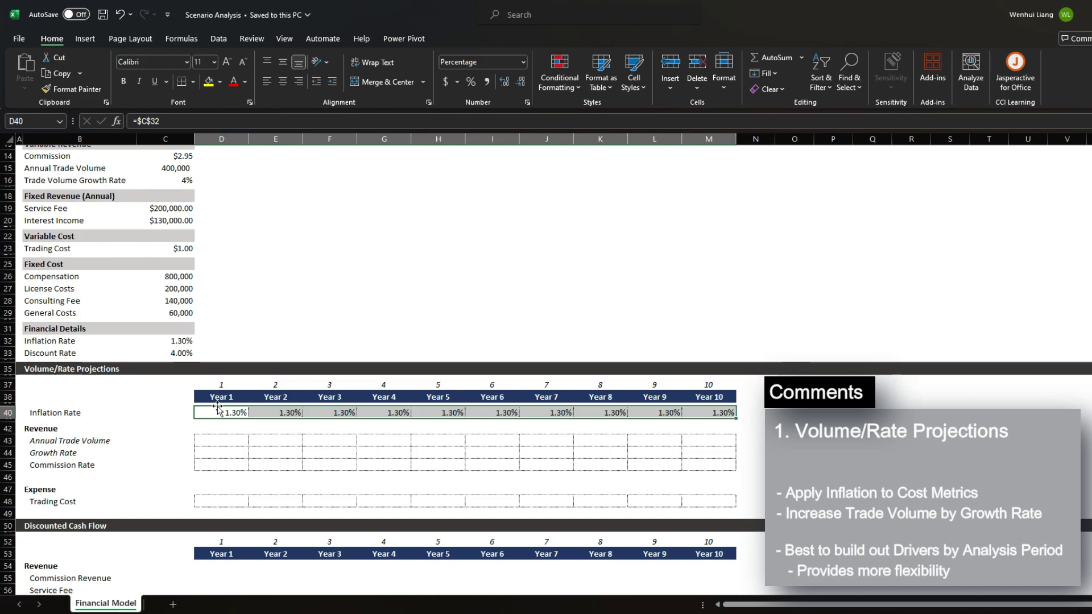
Check each year's inflation formula in row 40 from Year 1 to Year 10
left_click(222, 413)
left_click(276, 412)
left_click(333, 412)
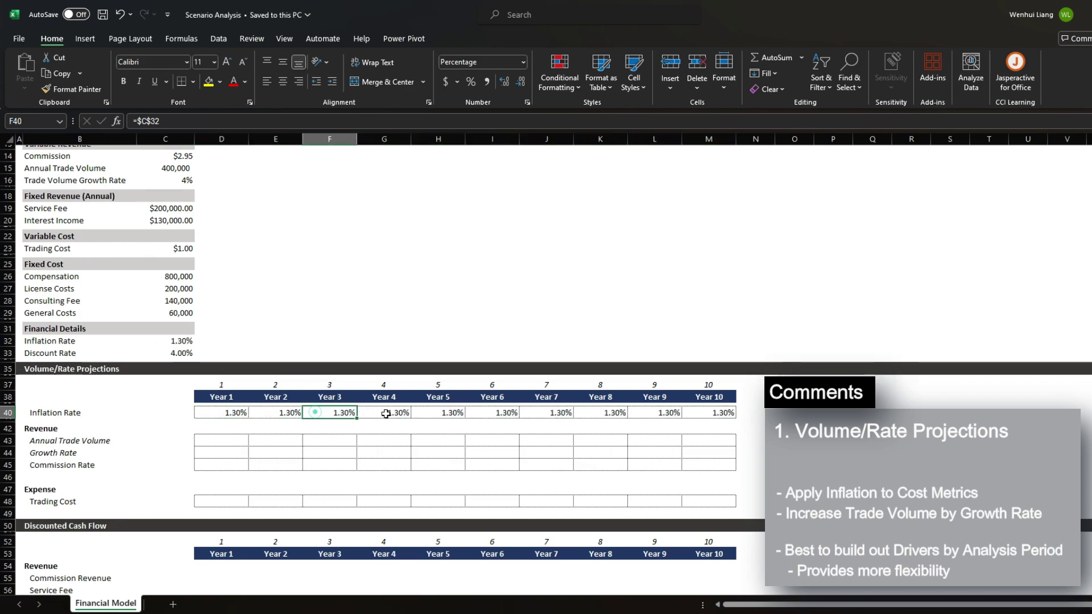
left_click(387, 412)
left_click(441, 412)
left_click(495, 413)
left_click(548, 413)
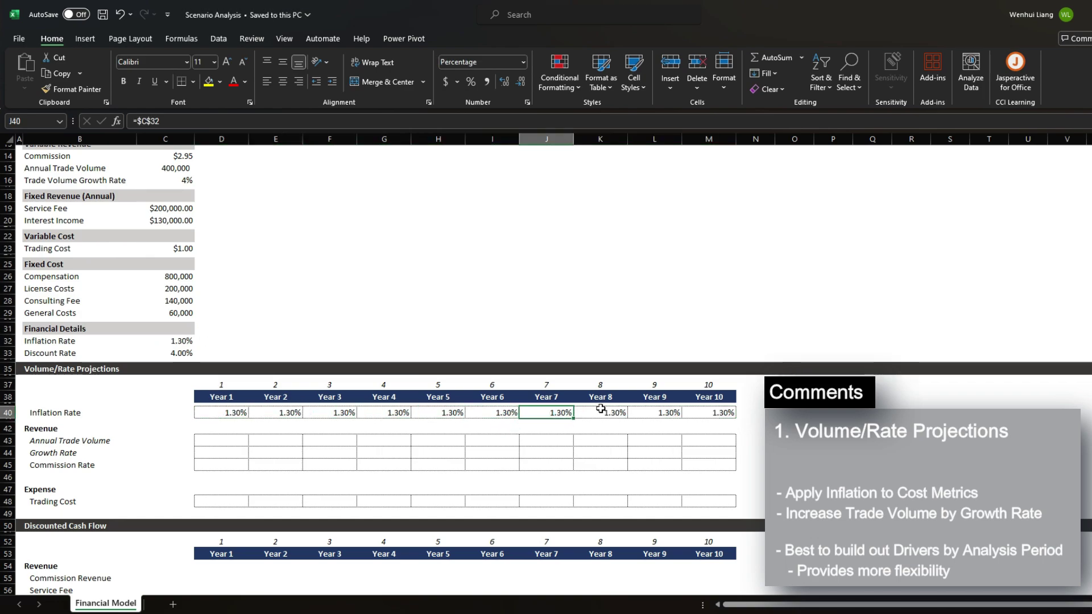
left_click(602, 413)
left_click(654, 413)
left_click(697, 410)
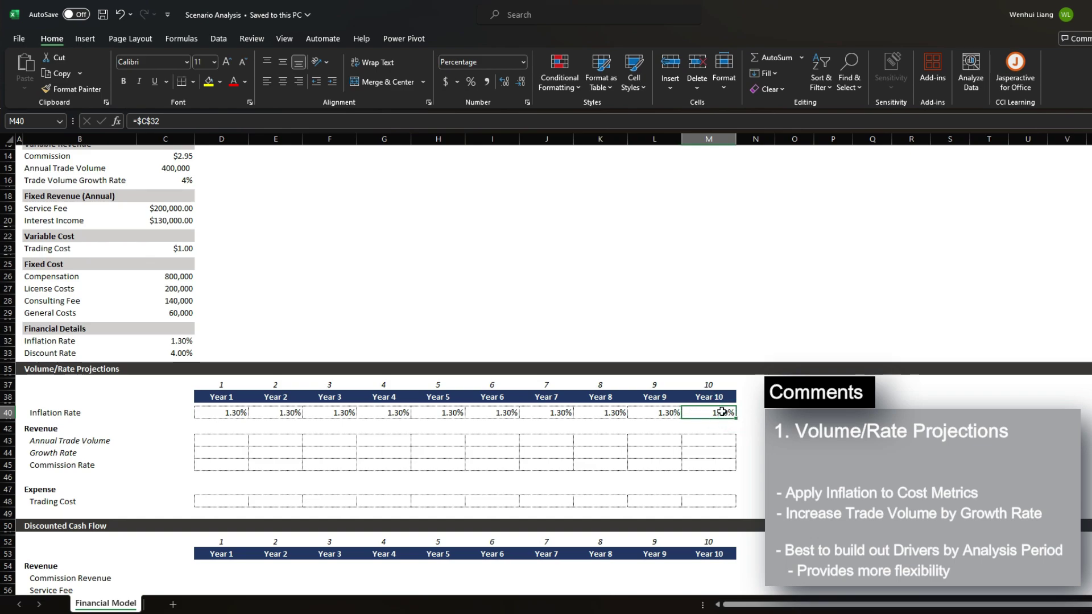
Confirm Year 6 points to the 1.3% inflation assumption and highlight the whole Inflation Rate row
left_click(403, 413)
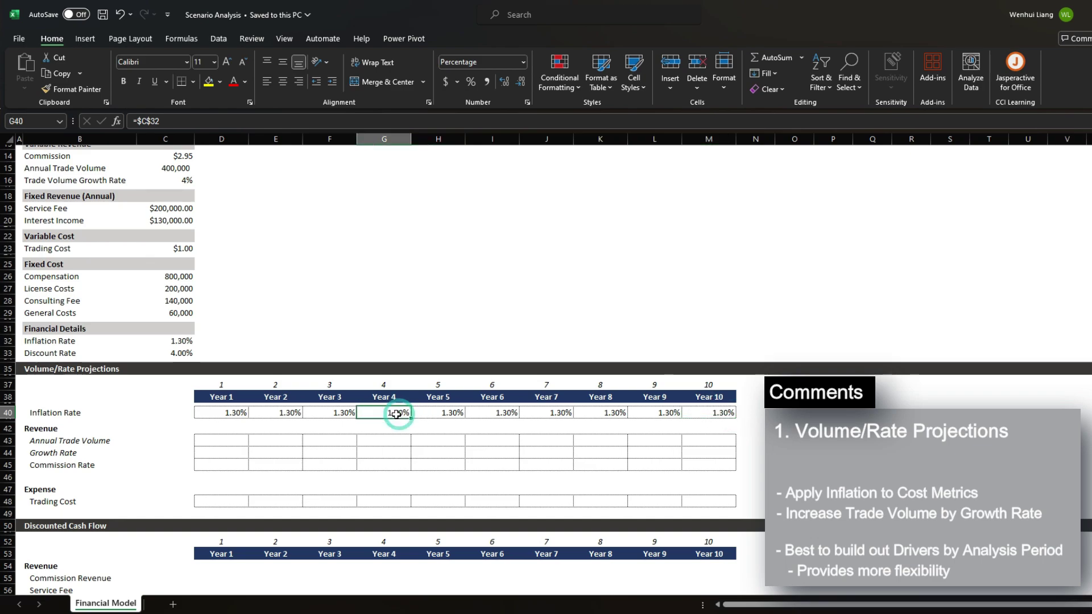
left_click(436, 413)
left_click(496, 413)
left_click(160, 341)
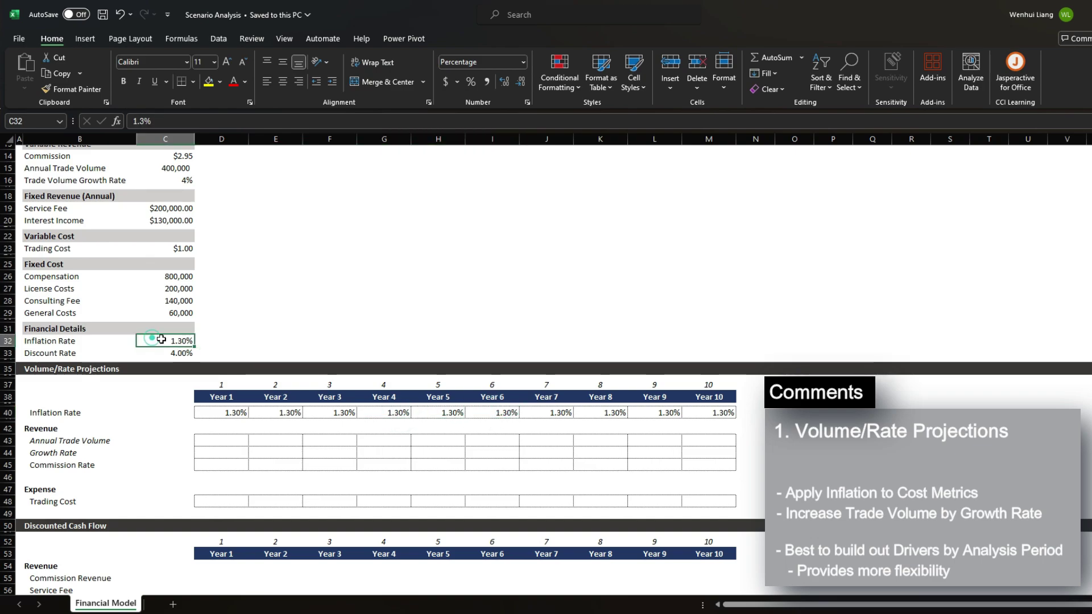
left_click(501, 414)
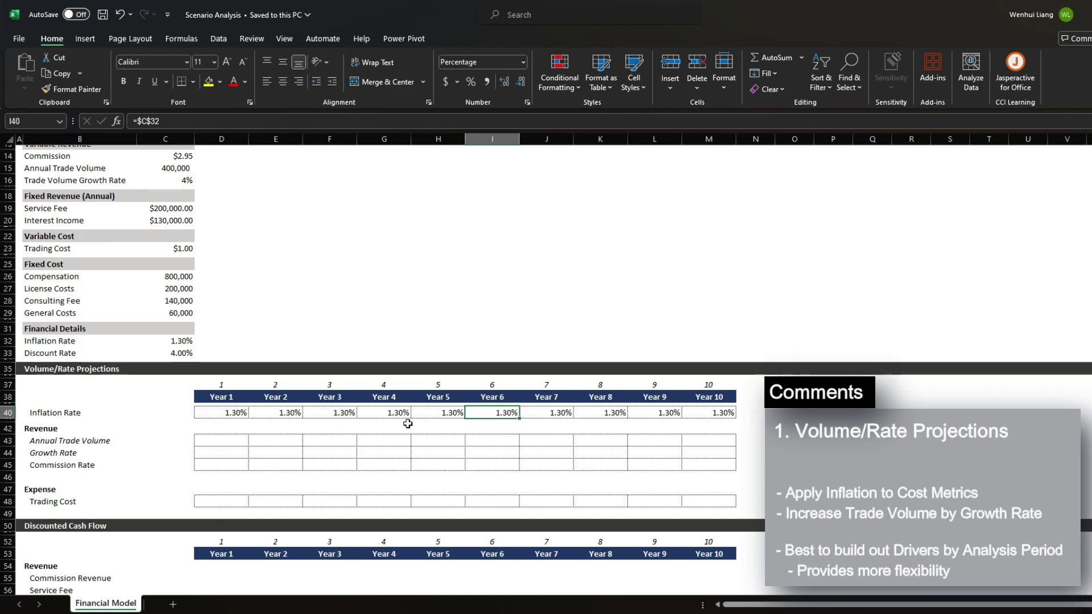
left_click_drag(52, 412, 711, 414)
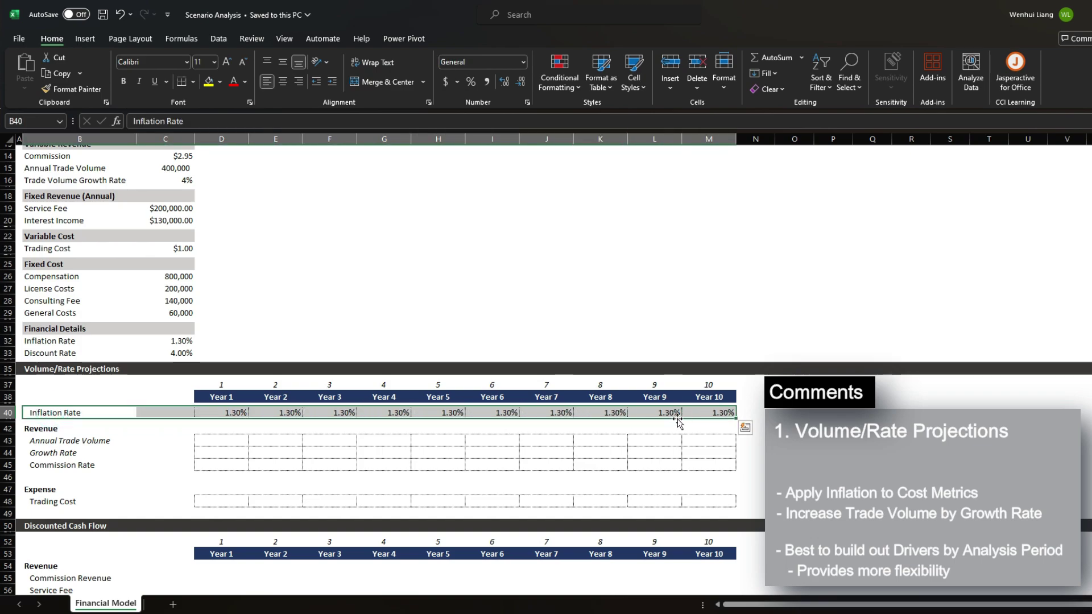
left_click(56, 439)
Link Year 1 Annual Trade Volume to the locked 400,000 assumption with =$C$15
left_click(228, 440)
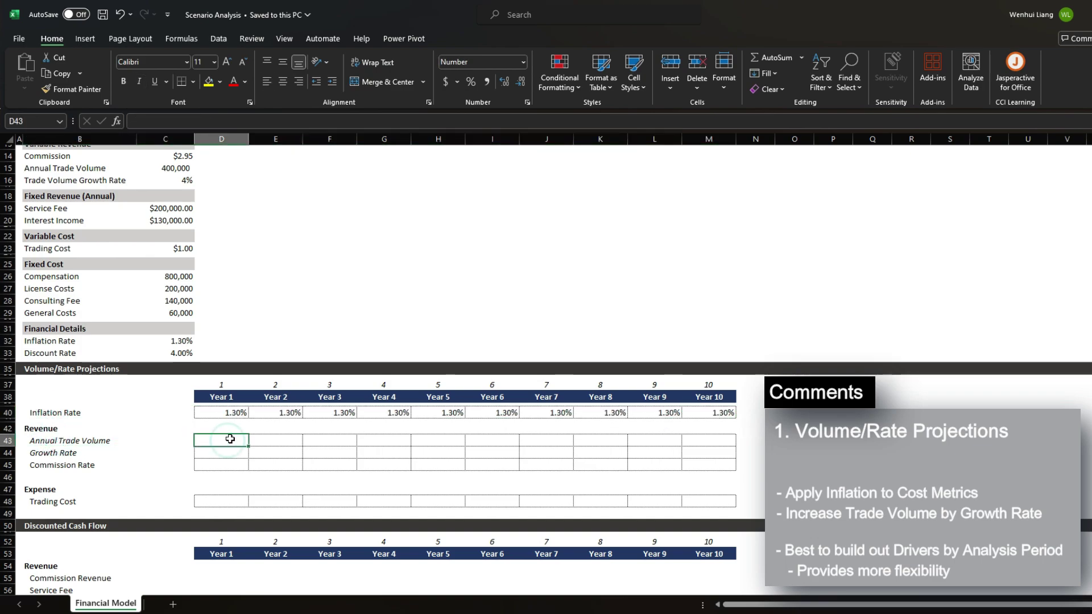
type("=")
scroll(228, 437, "up", 2)
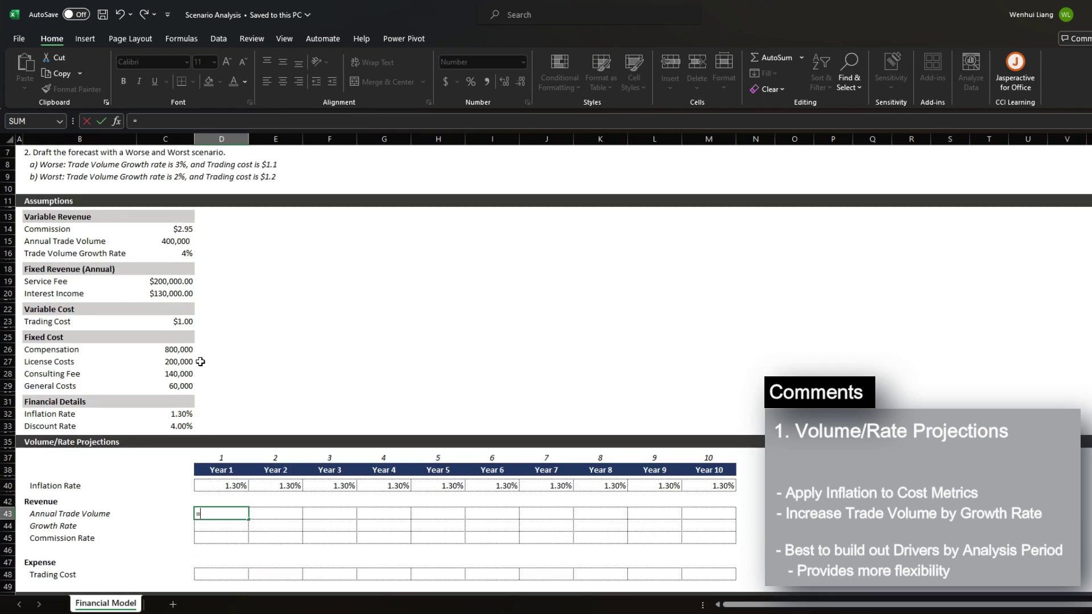
left_click(179, 247)
key("F4")
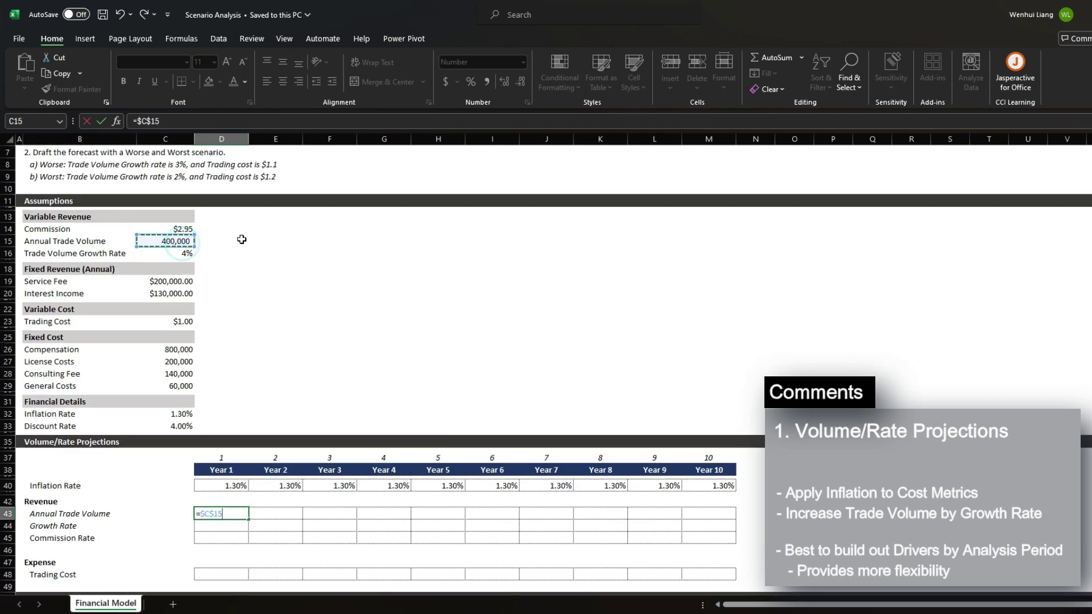
key("Return")
Fill the Growth Rate row from Year 2 to Year 10 with =$C$16 (4%)
key("Right")
type("=")
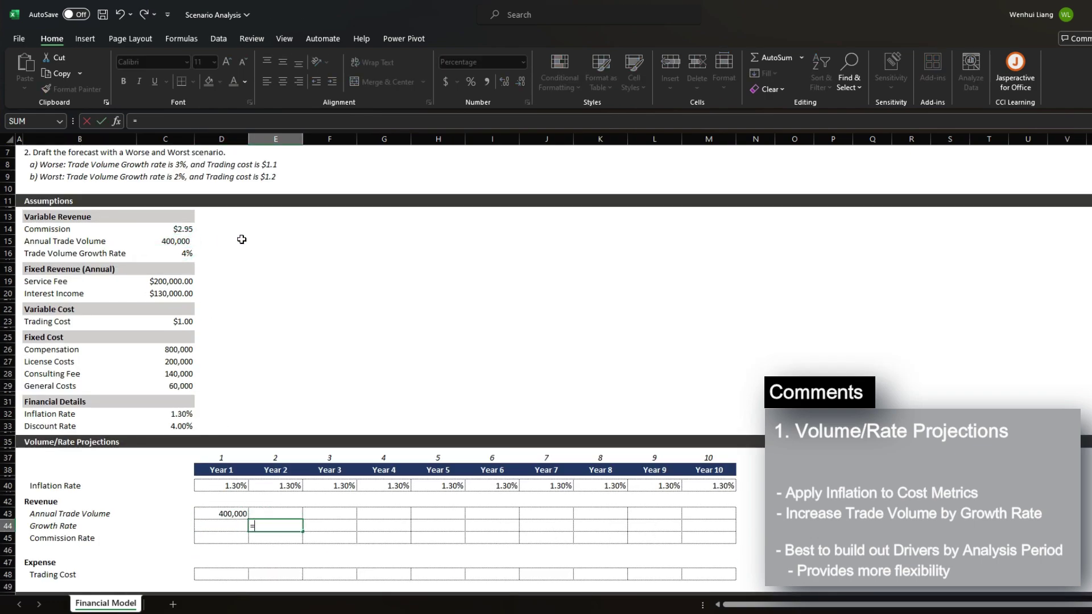
left_click(185, 253)
key("F4")
key("ctrl+Return")
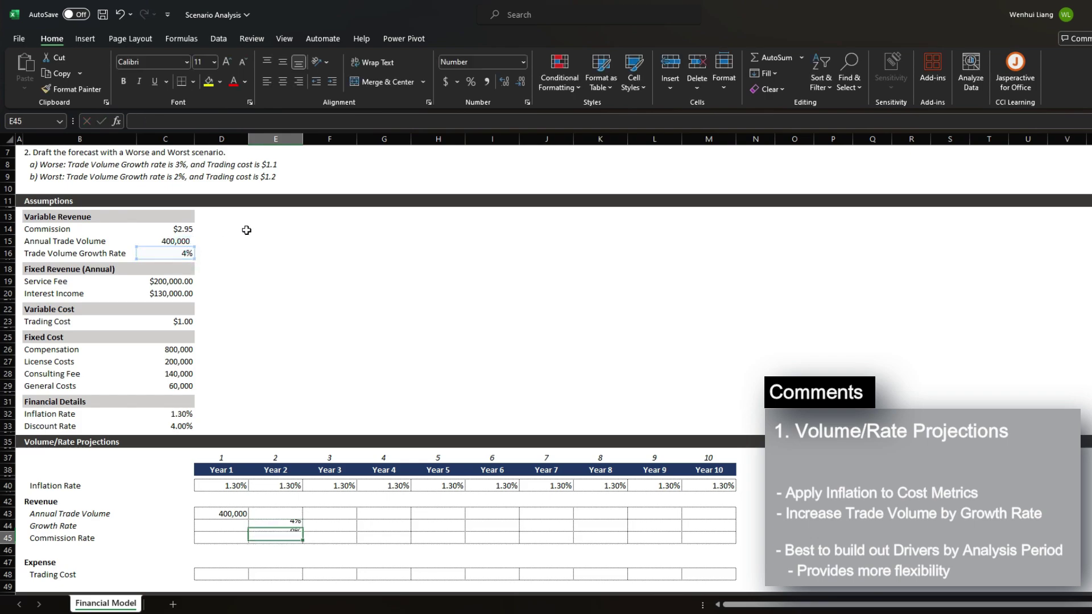
key("ctrl+c")
key("shift+Right")
key("shift+Right")
key("shift+Right")
key("shift+Right")
key("shift+Right")
key("shift+Right")
key("shift+Right")
key("shift+Right")
key("Return")
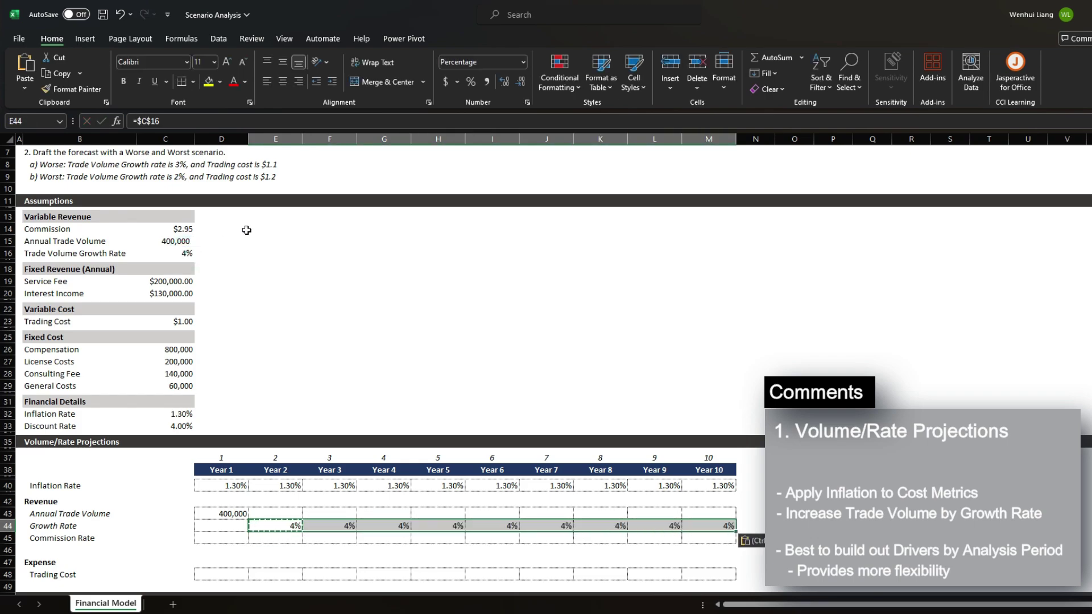
Enter =D43*(1+E44) for Year 2 trade volume and fill it right to Year 10 (569,325)
key("Up")
key("Up")
type("=")
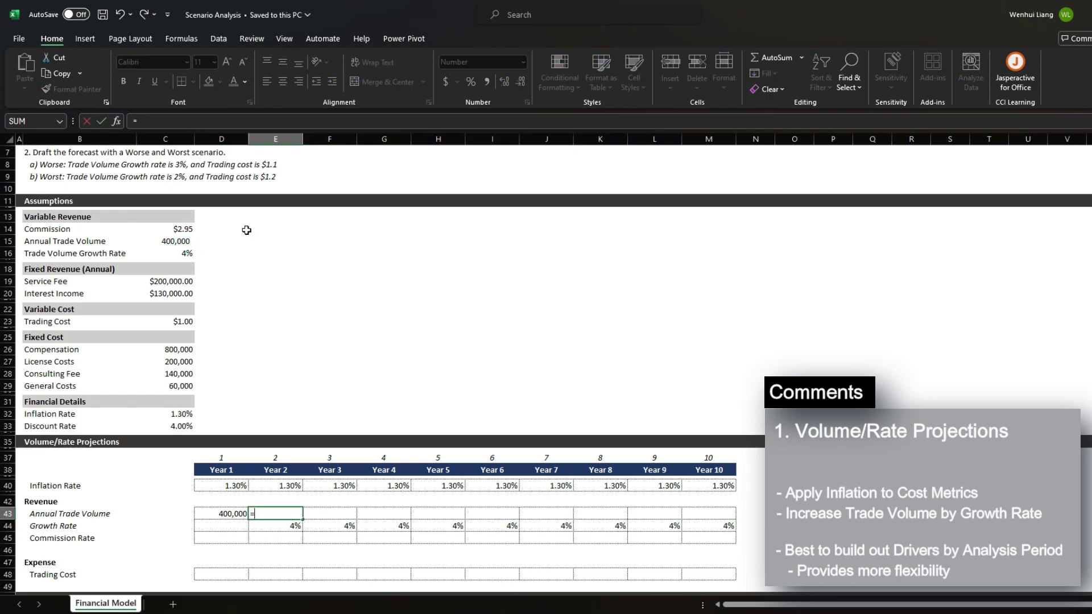
key("Left")
key("F4")
key("F4")
key("F4")
key("F4")
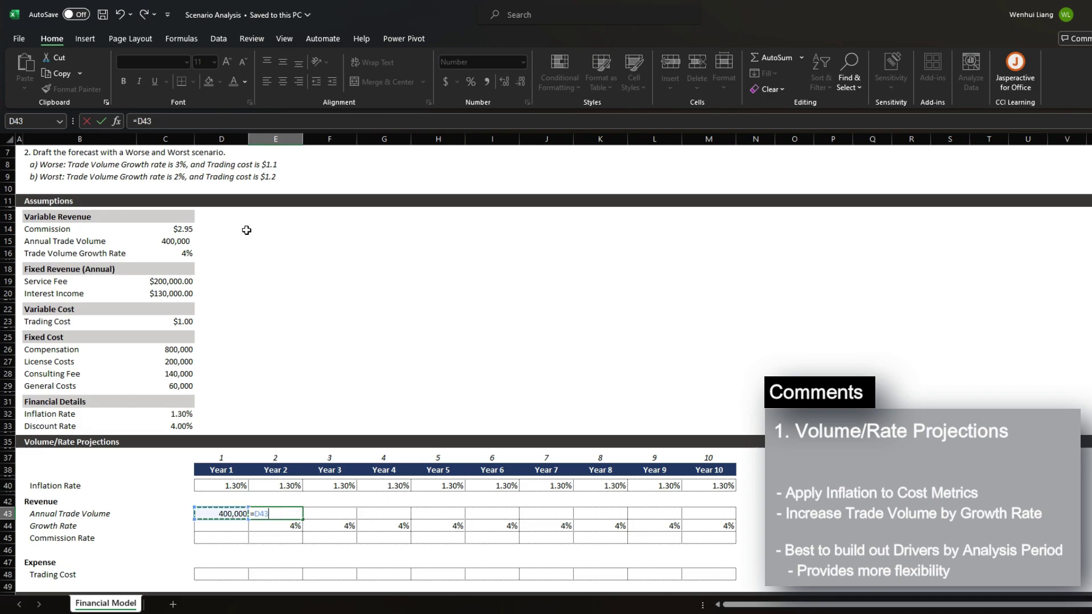
type("*(1+")
key("Down")
type(")")
key("Return")
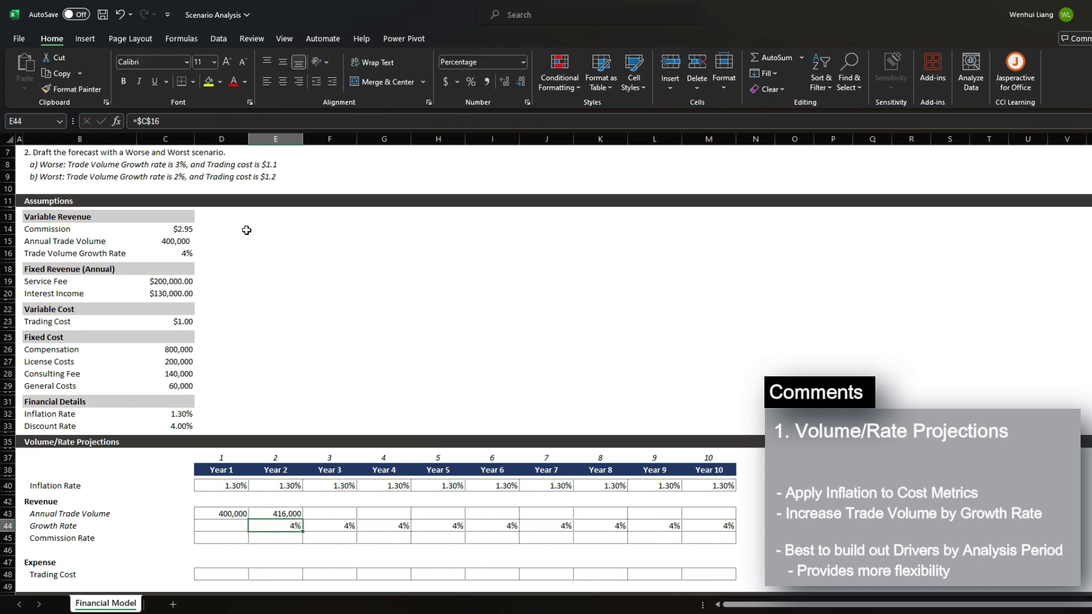
key("Up")
key("shift+Right")
key("shift+Right")
key("shift+Right")
key("shift+Right")
key("shift+Right")
key("shift+Right")
key("shift+Right")
key("shift+Right")
key("ctrl+r")
key("Down")
key("Down")
key("Left")
Link the Year 1 Commission Rate to the $2.95 commission assumption
left_click(88, 537)
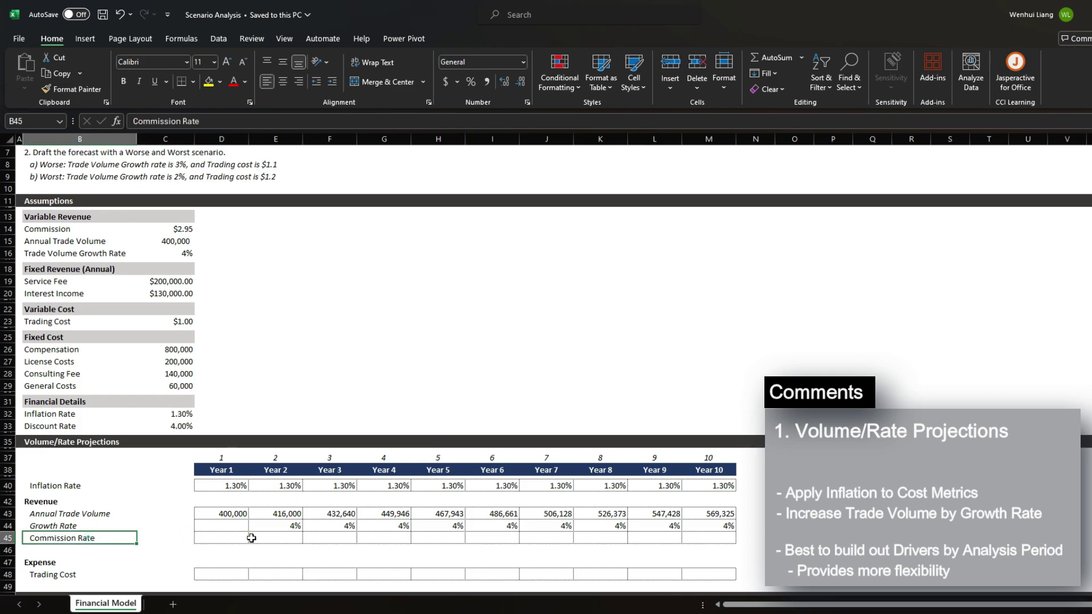
left_click(252, 537)
left_click(181, 228)
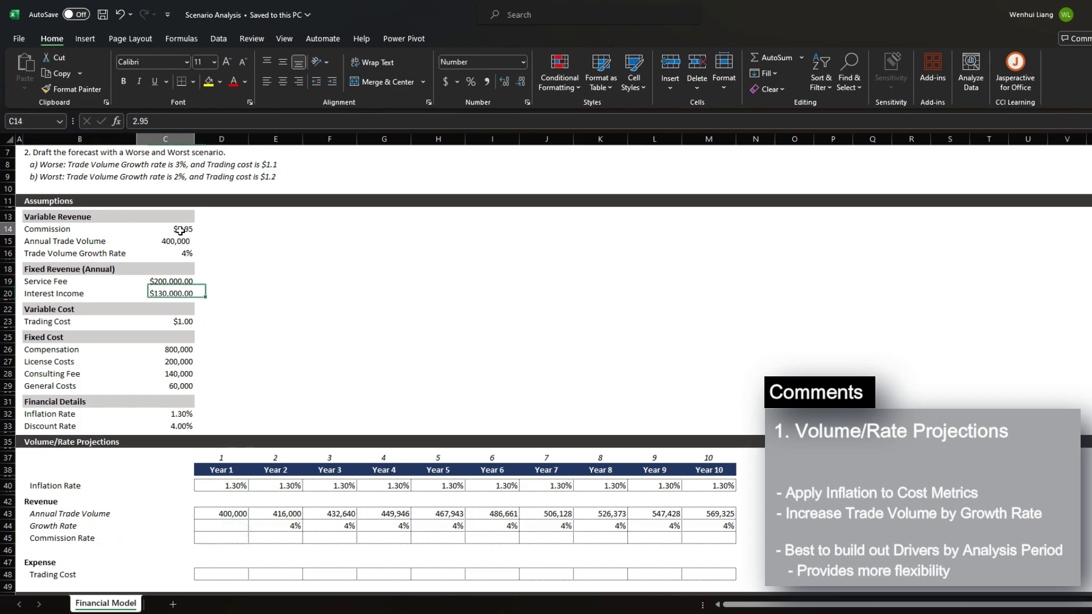
left_click(242, 538)
type("=")
left_click(187, 230)
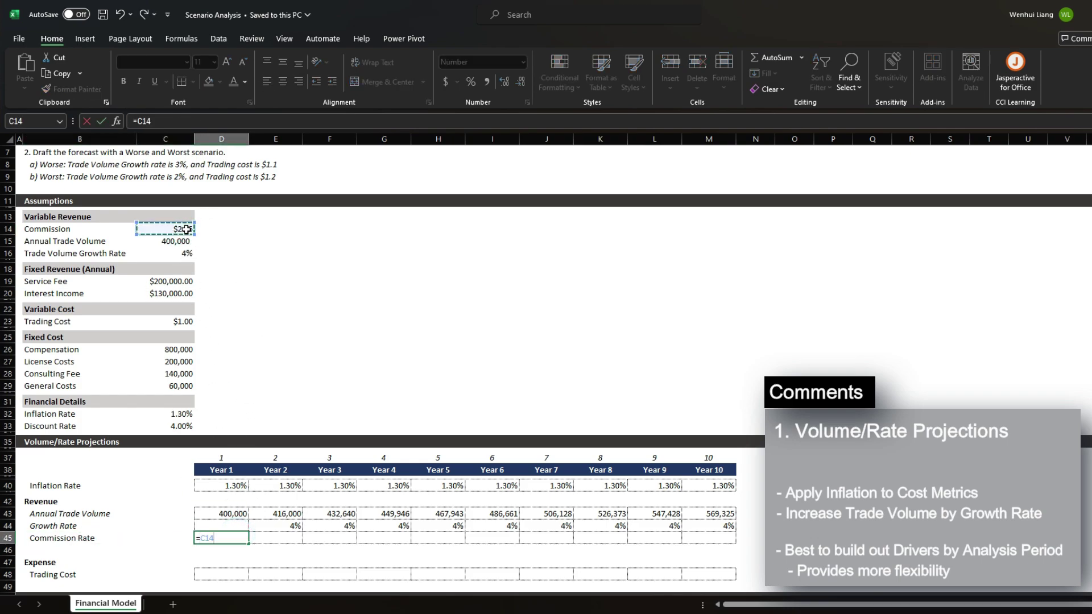
key("Tab")
Grow the Commission Rate with inflation from 2.95 to 3.31 through Year 10 and save
type("=")
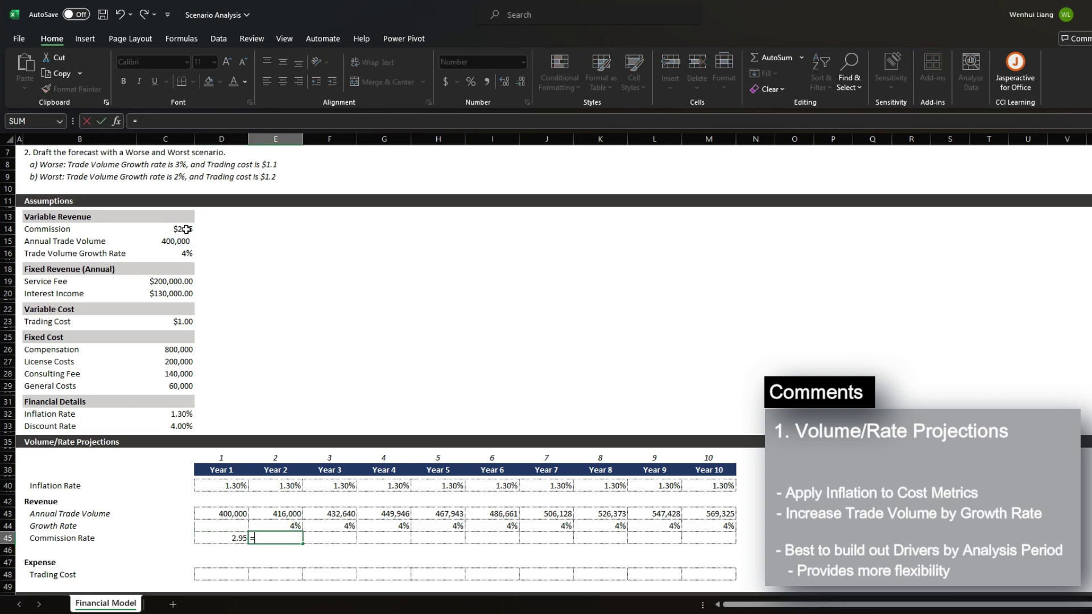
key("Left")
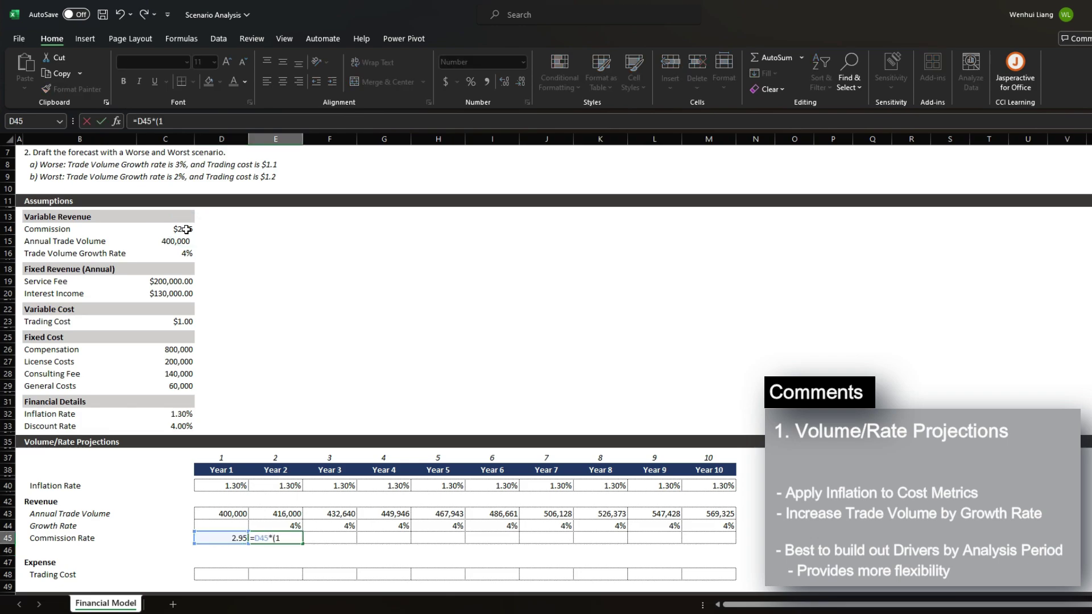
type("*(1+")
key("Up")
key("Up")
key("Up")
key("Up")
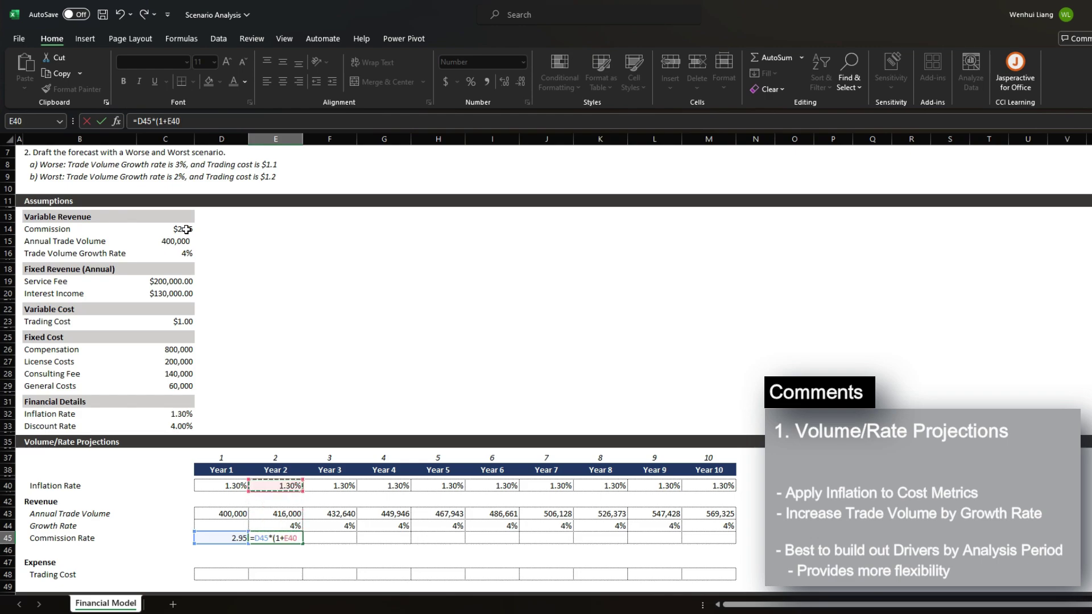
key("ctrl+Return")
key("ctrl+c")
key("shift+Right")
key("shift+Right")
key("shift+Right")
key("shift+Right")
key("shift+Right")
key("shift+Right")
key("shift+Right")
key("shift+Right")
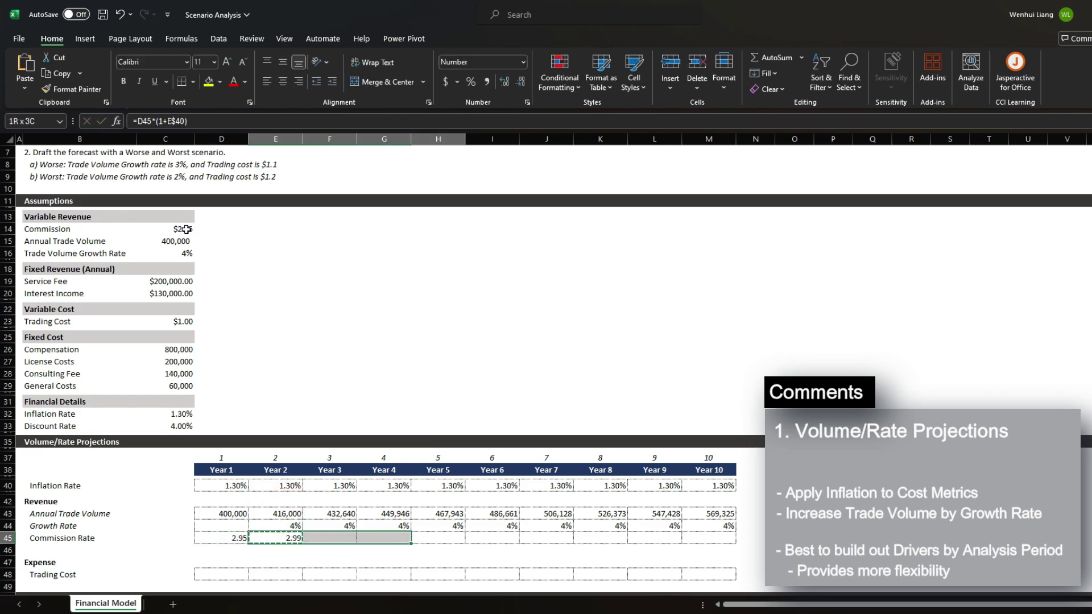
key("Return")
key("ctrl+s")
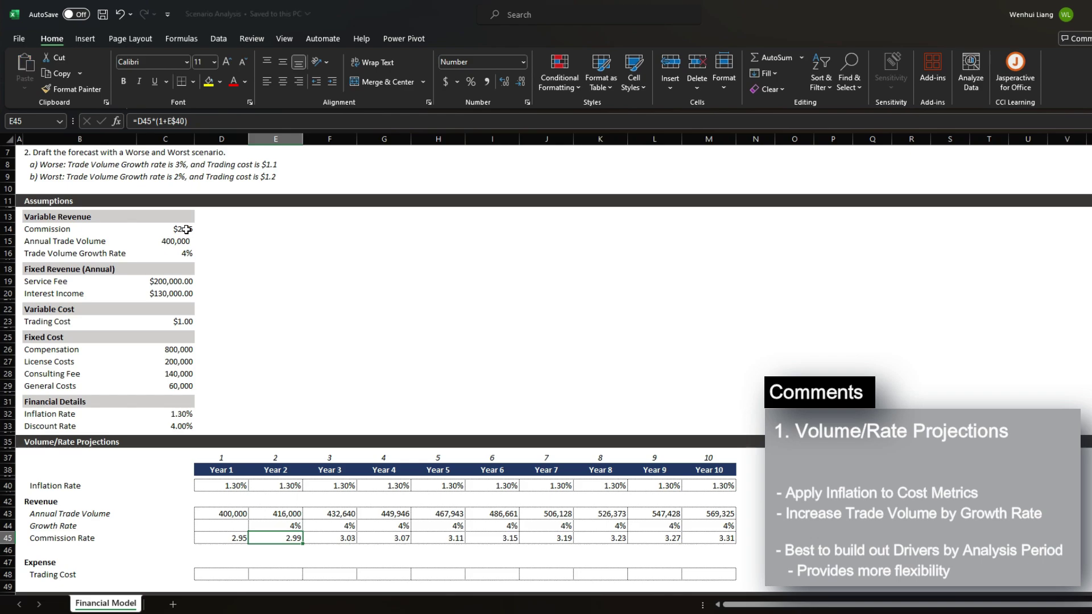
Link Year 1 Trading Cost to the locked $1.00 assumption and copy the inflation growth formula into Year 2
scroll(226, 506, "down", 2)
left_click(226, 505)
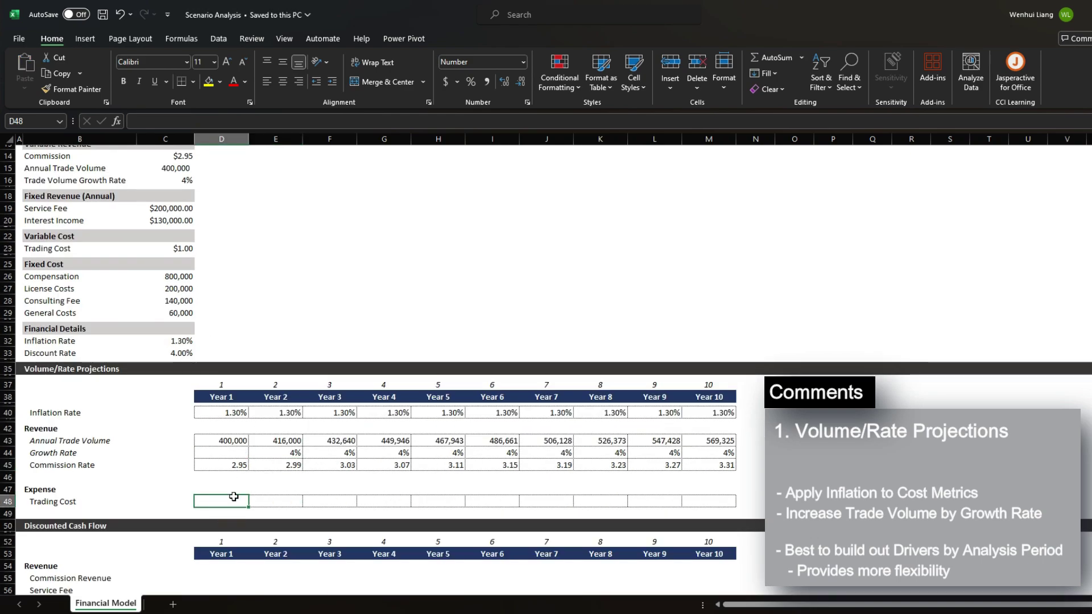
type("=")
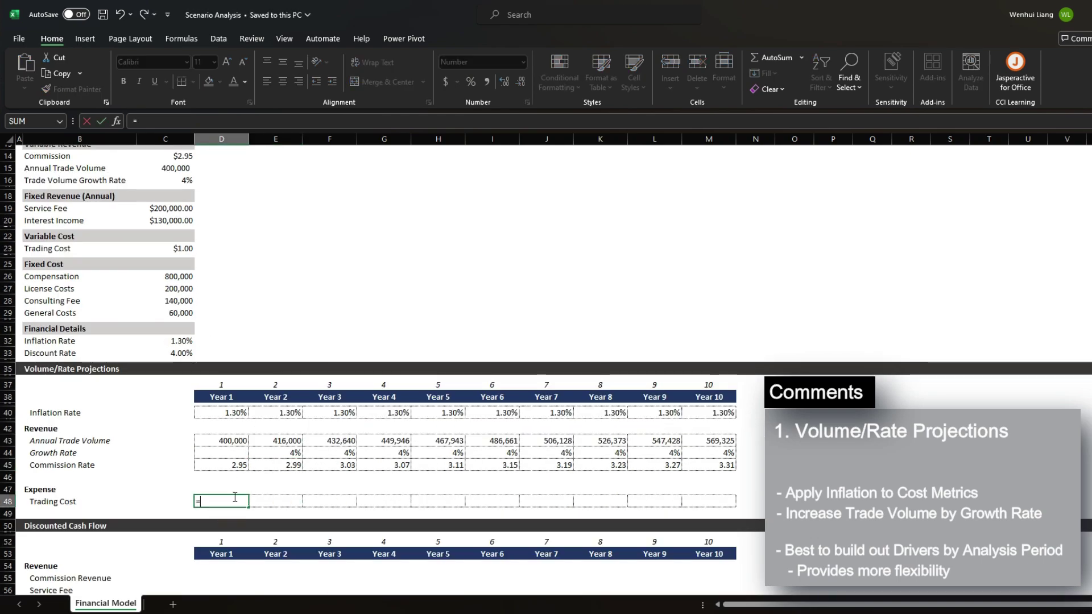
left_click(181, 247)
key("F4")
key("Tab")
key("Up")
key("Up")
key("Up")
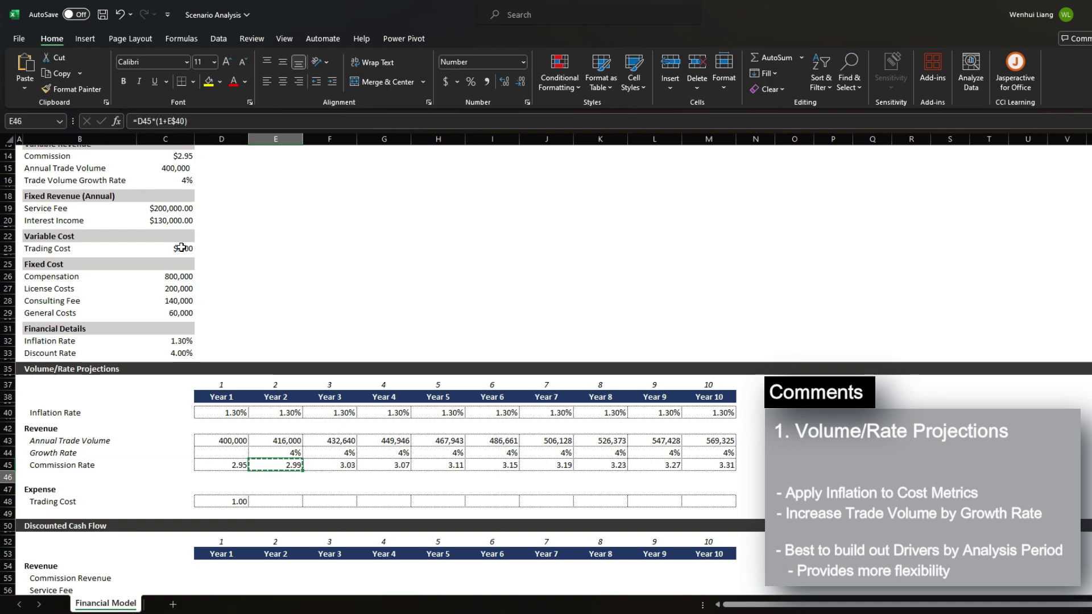
key("ctrl+c")
key("Down")
key("Down")
key("Down")
key("ctrl+v")
key("ctrl+s")
Fill the Trading Cost =D48*(1+E$40) formula across to Year 10, reaching 1.12
key("F2")
key("Escape")
key("ctrl+c")
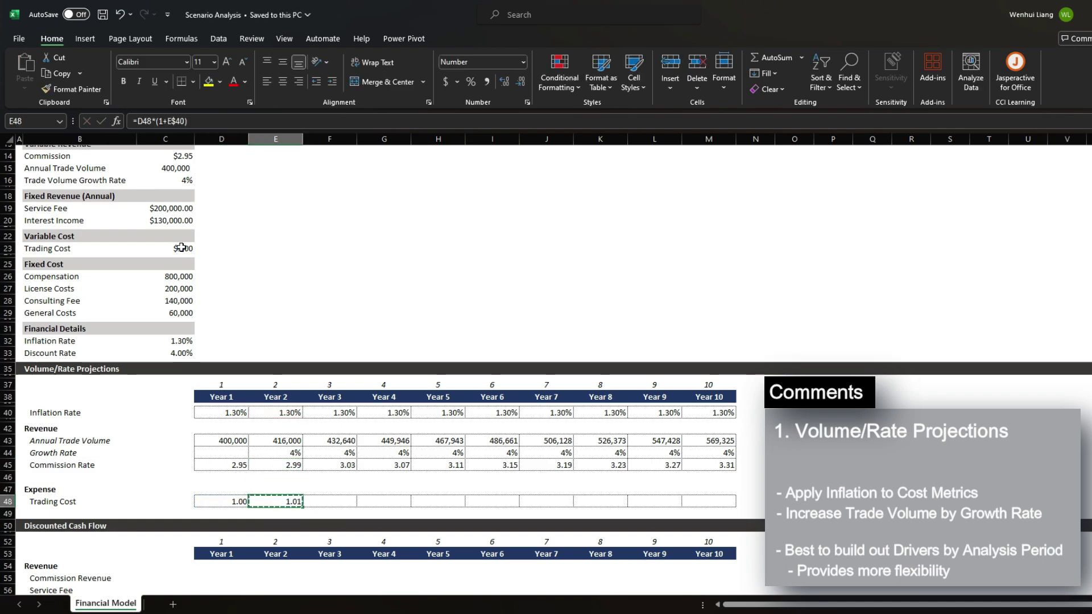
key("shift+Right")
key("shift+Right")
key("shift+Right")
key("shift+Right")
key("shift+Right")
key("shift+Right")
key("shift+Right")
key("shift+Right")
key("ctrl+v")
key("Escape")
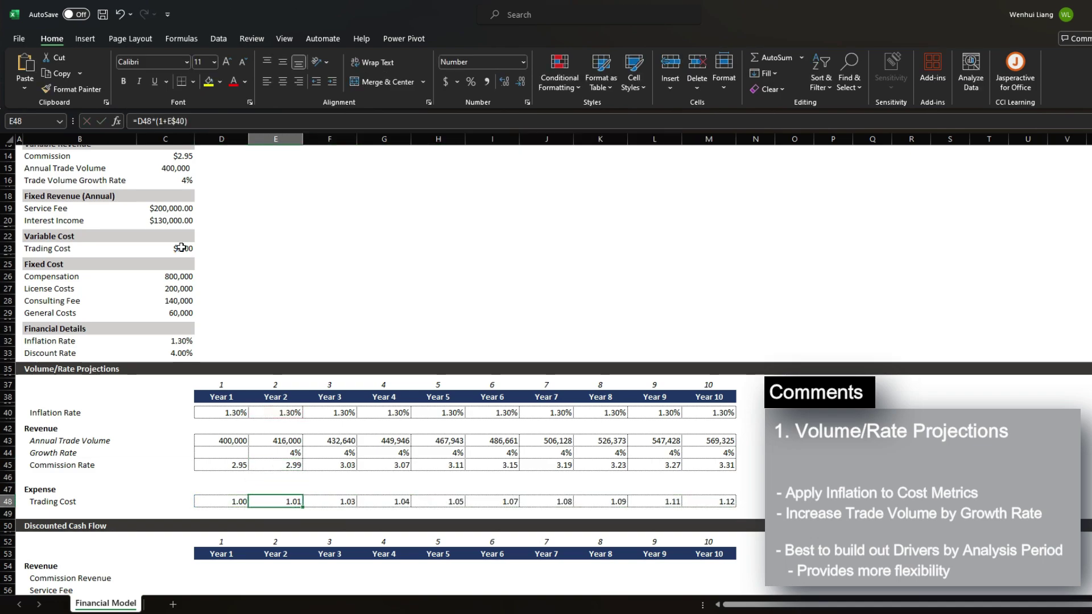
key("ctrl+Right")
scroll(298, 351, "down", 4)
left_click(63, 303)
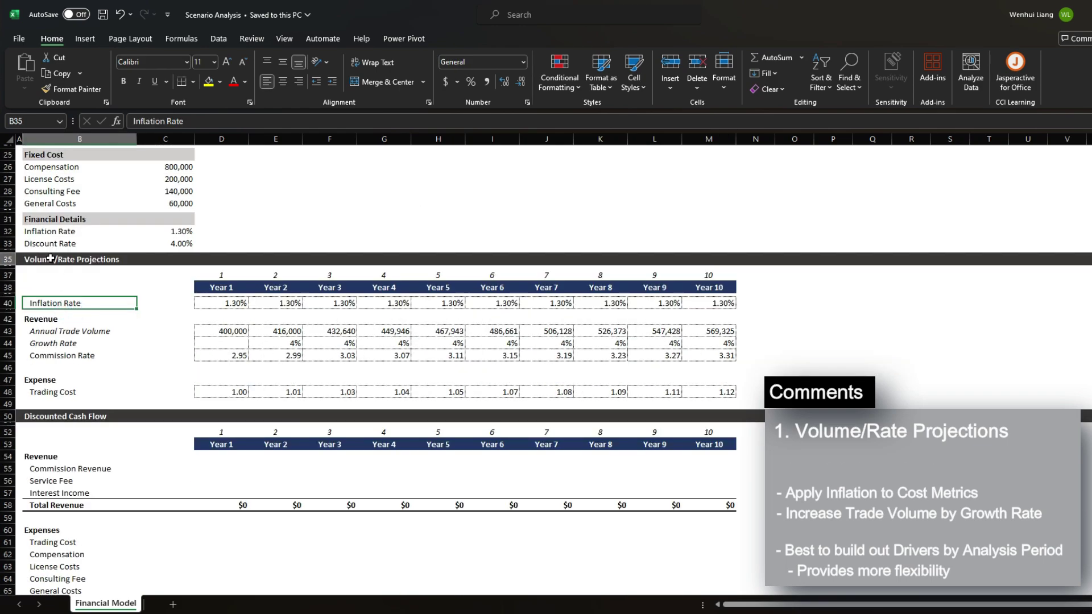
Enter the Year 1 Commission Revenue formula =D$43*D$45 (volume times rate), giving $1,180,000
left_click_drag(50, 258, 732, 395)
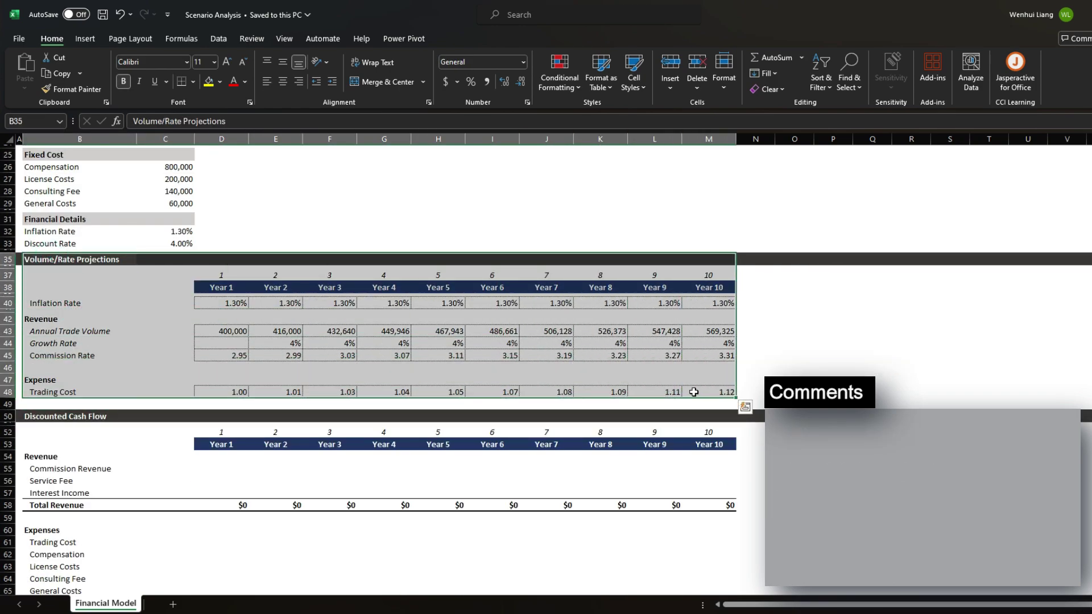
left_click(229, 468)
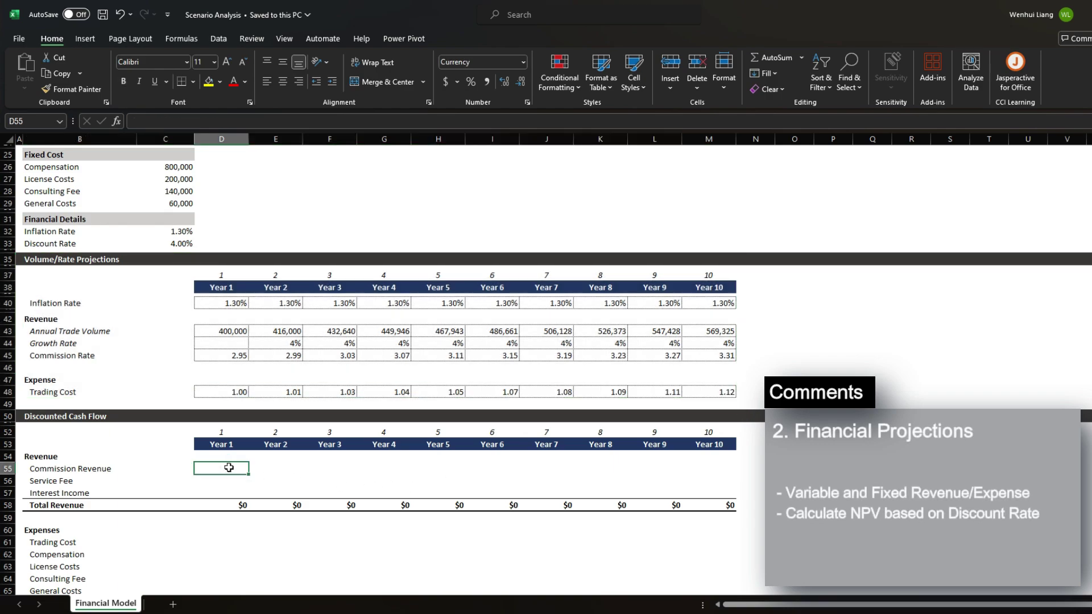
type("=")
key("Up")
key("Up")
key("Up")
key("Up")
key("Up")
key("Up")
key("Up")
key("Up")
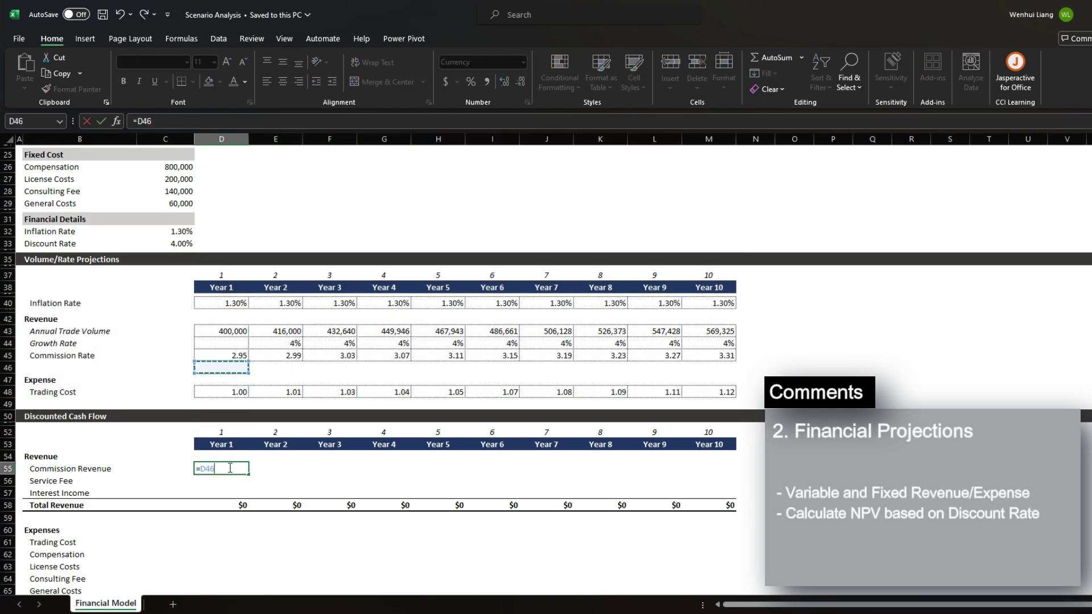
key("Up")
key("Up")
key("Up")
type("*")
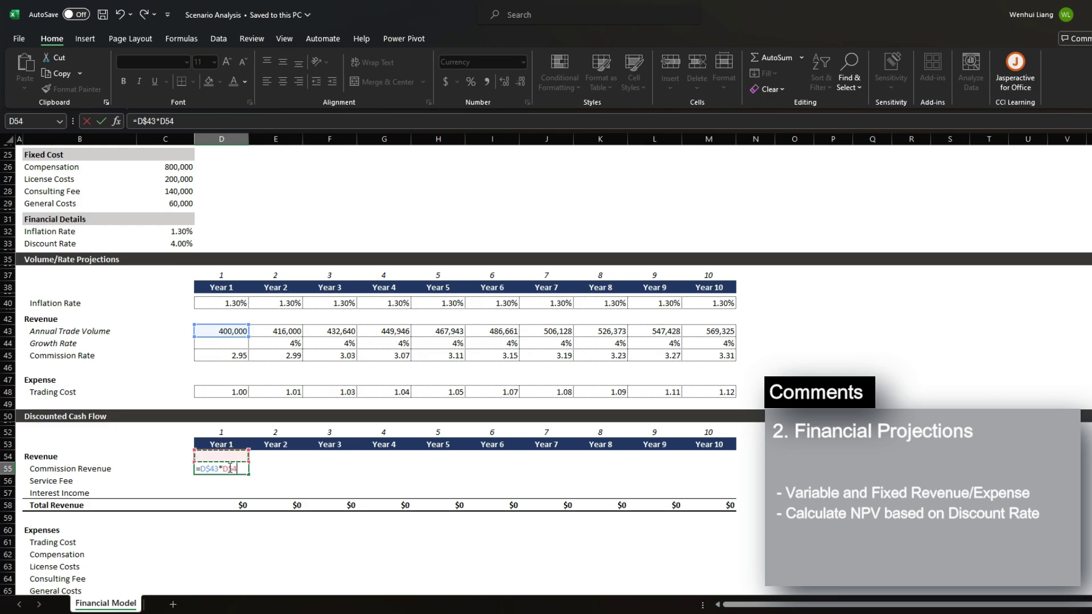
key("Up")
key("Up")
key("Up")
key("Up")
key("Up")
key("Up")
key("Up")
key("Up")
key("Up")
key("Up")
key("Return")
Copy the commission formula across Years 2–10, ending at $1,886,545, and save the workbook
key("Up")
key("ctrl+c")
key("shift+Right")
key("shift+Right")
key("shift+Right")
key("shift+Right")
key("shift+Right")
key("shift+Right")
key("shift+Right")
key("shift+Right")
key("shift+Right")
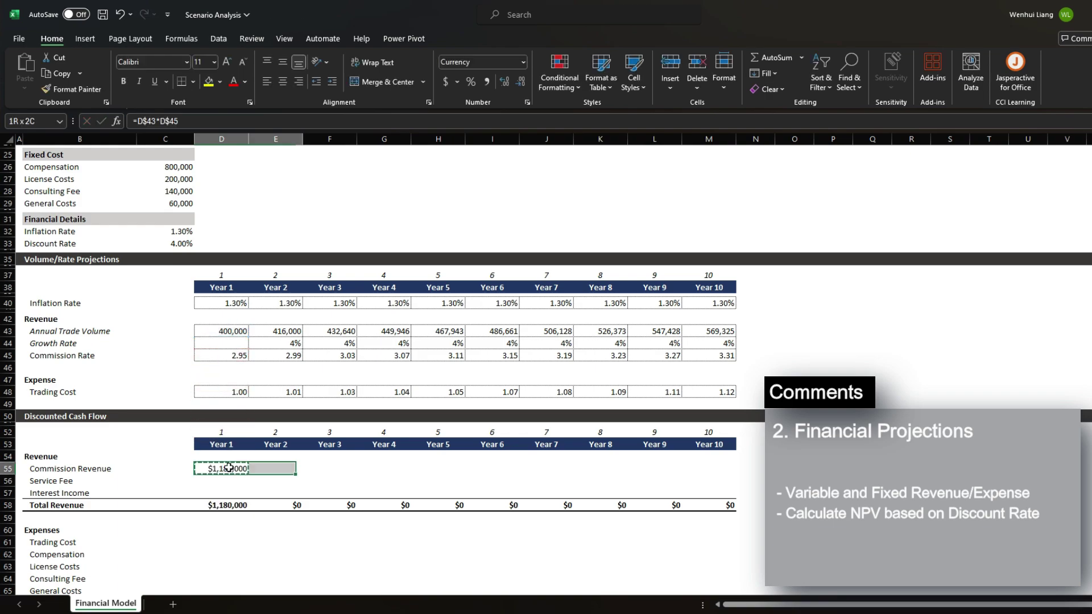
key("ctrl+v")
key("Return")
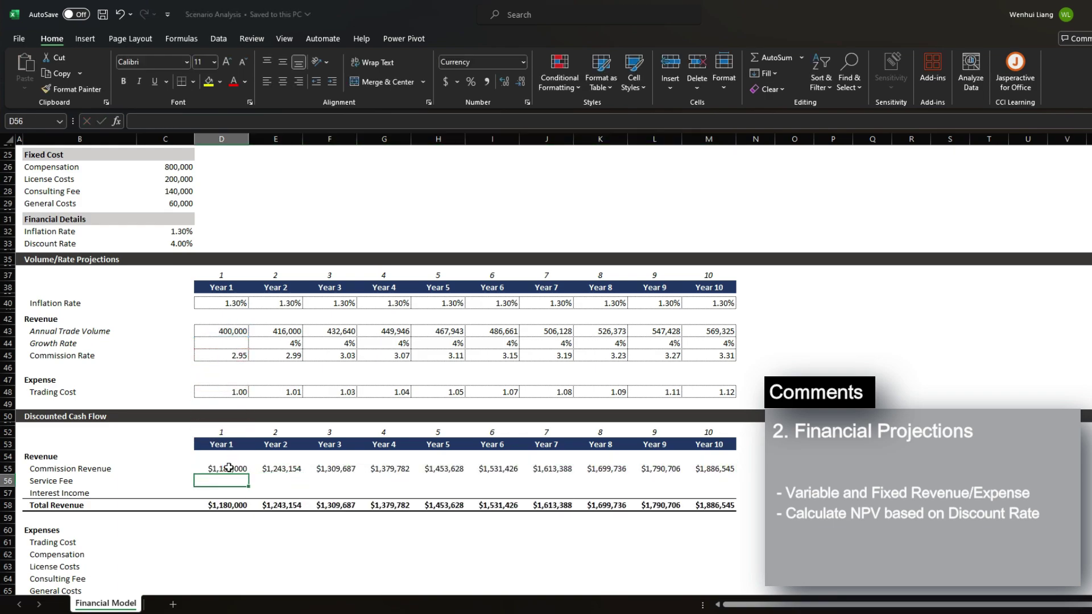
key("ctrl+s")
type("=")
scroll(252, 397, "up", 6)
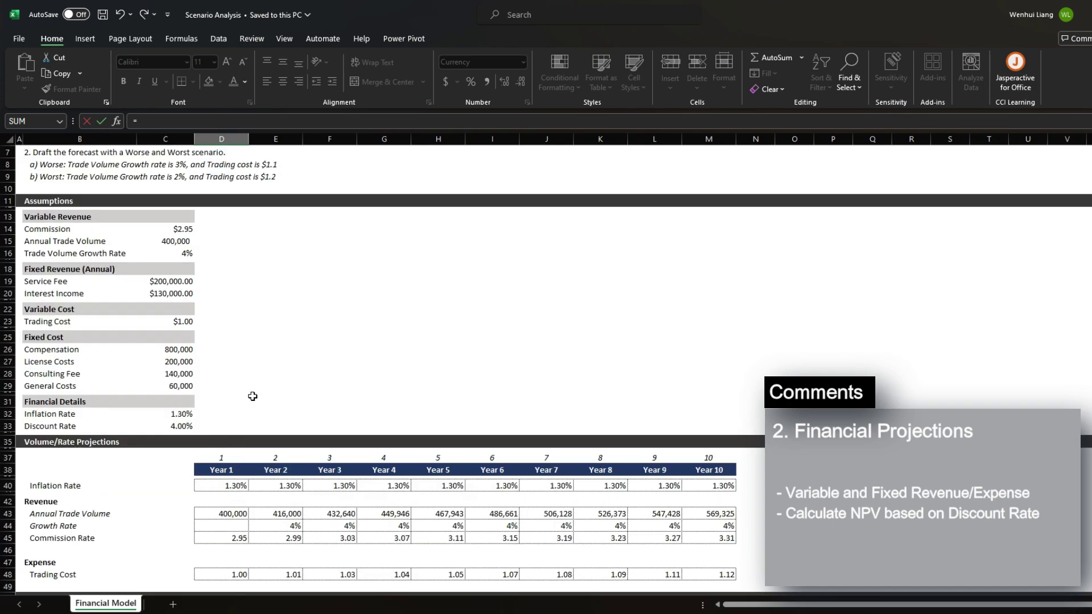
Set Year 1 Service Fee to the C19 assumption and Year 2 to =D56*(1+E$40)
left_click(174, 281)
scroll(261, 405, "down", 9)
key("Return")
key("Up")
key("Right")
type("=")
key("Left")
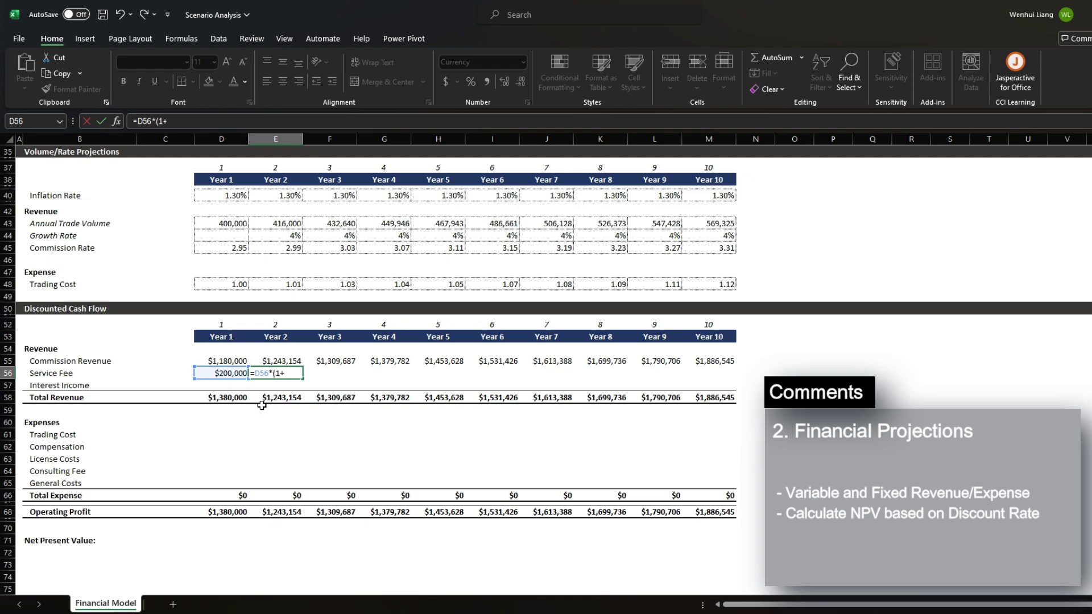
type("*(1+")
key("Up")
key("Up")
key("Up")
key("Up")
key("Up")
key("Up")
key("Up")
key("Up")
key("Up")
key("Up")
key("Up")
key("Up")
key("Up")
key("Up")
key("Up")
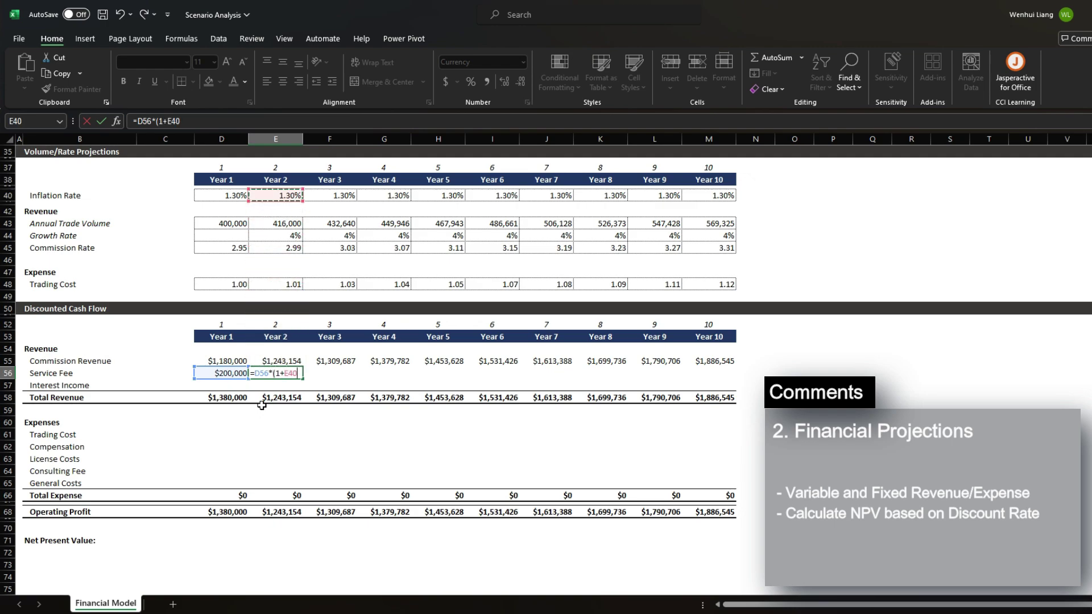
key("Return")
key("Return")
Copy the inflation growth formula across the Service Fee row through Year 10 and save
key("ctrl+c")
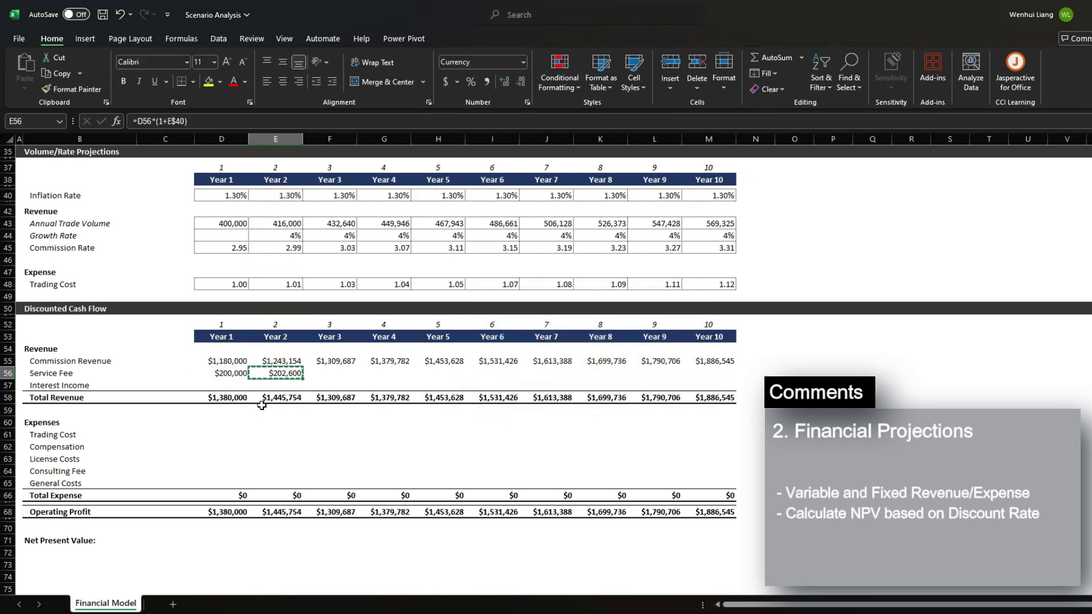
key("shift+Right")
key("shift+Right")
key("shift+Right")
key("shift+Right")
key("shift+Right")
key("shift+Right")
key("shift+Right")
key("shift+Right")
key("ctrl+v")
key("Down")
key("Left")
key("ctrl+s")
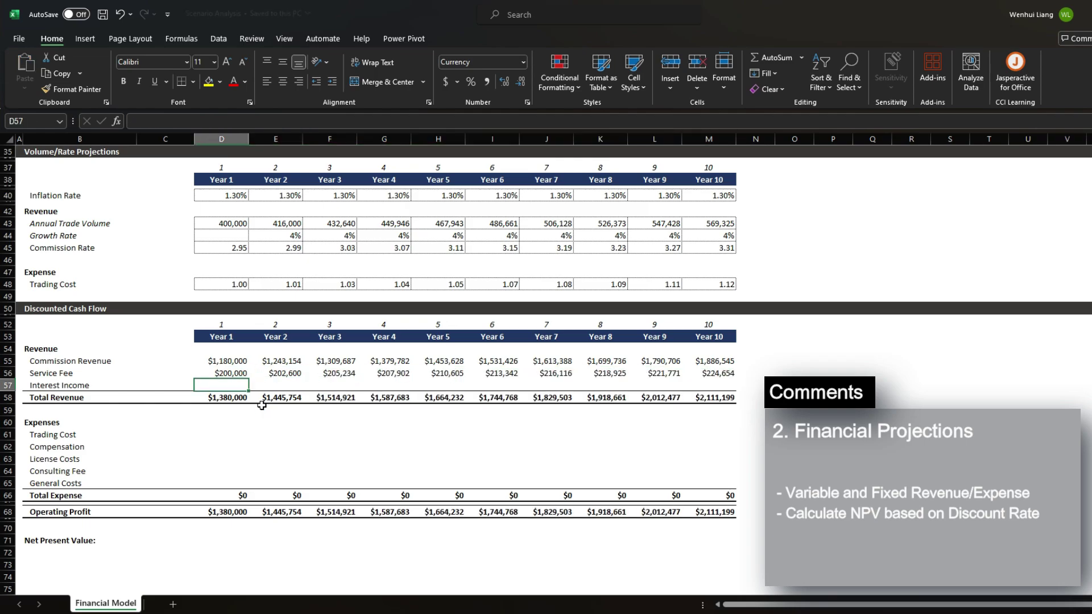
Set Year 1 Interest Income to the absolute assumption reference =$C$20
type("=")
scroll(261, 405, "up", 8)
left_click(163, 259)
key("F4")
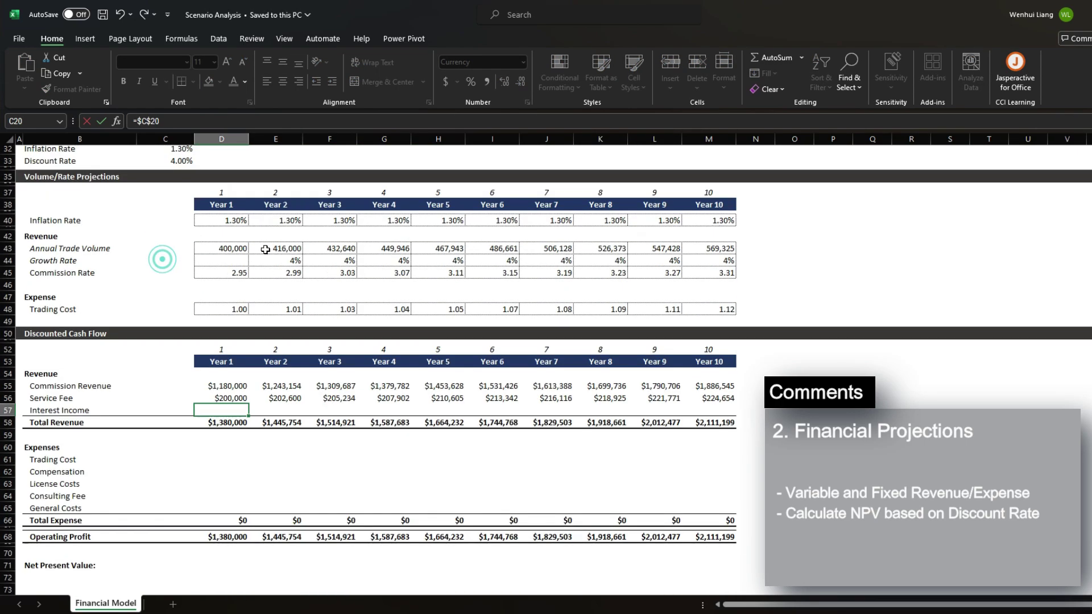
scroll(159, 256, "down", 9)
key("Return")
Review the Year 1 Interest Income formula against the inflation rate and Service Fee row
scroll(230, 442, "up", 2)
left_click(230, 442)
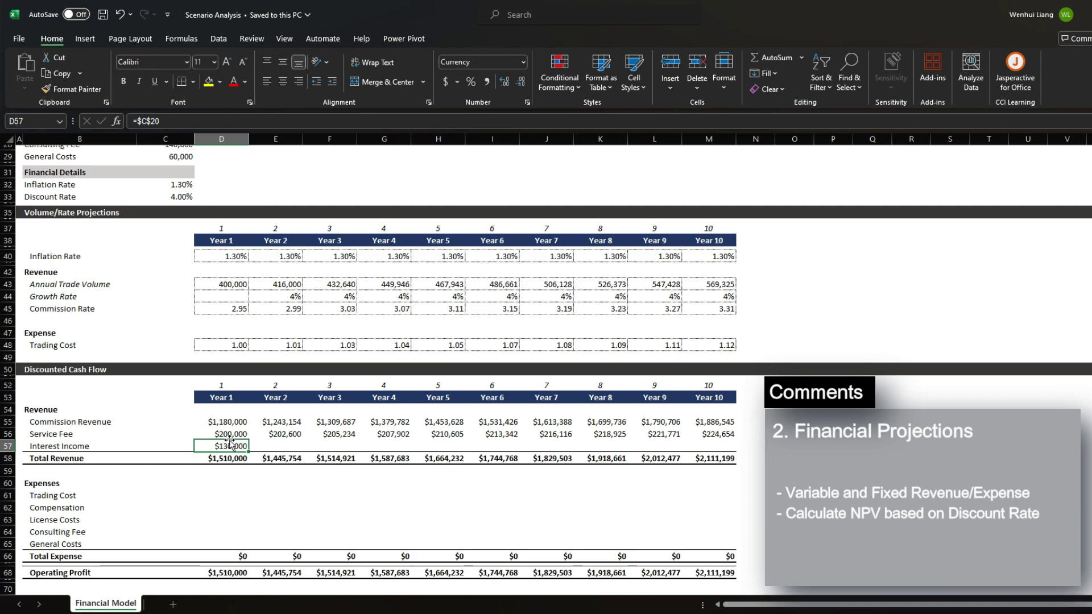
left_click(293, 446)
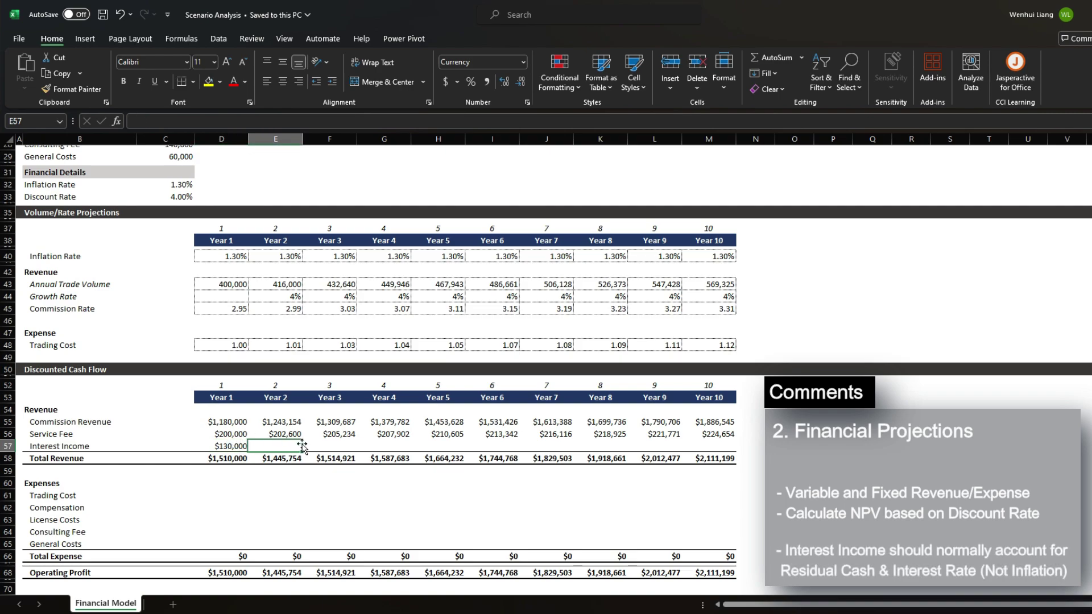
left_click(247, 442)
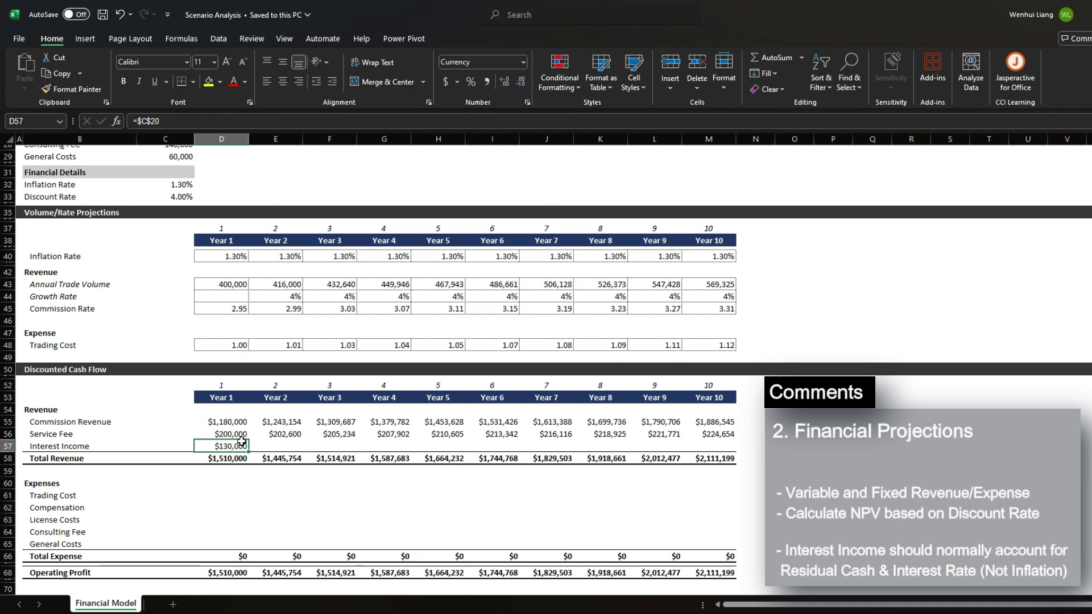
left_click_drag(262, 448, 449, 446)
scroll(448, 444, "up", 1)
scroll(449, 444, "down", 1)
left_click(238, 442)
scroll(245, 454, "up", 4)
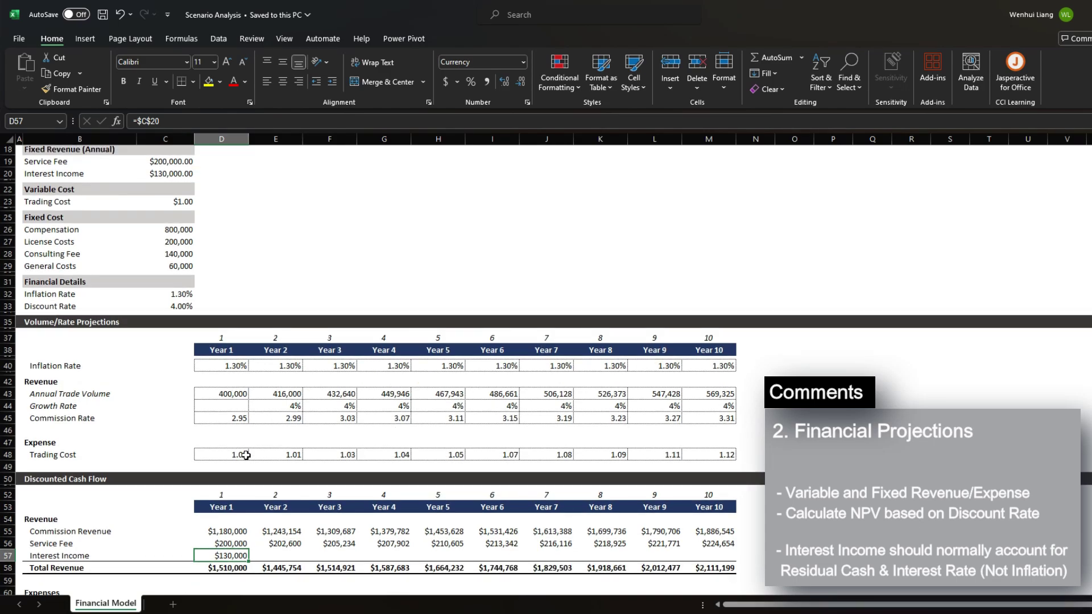
left_click(191, 292)
scroll(192, 292, "down", 3)
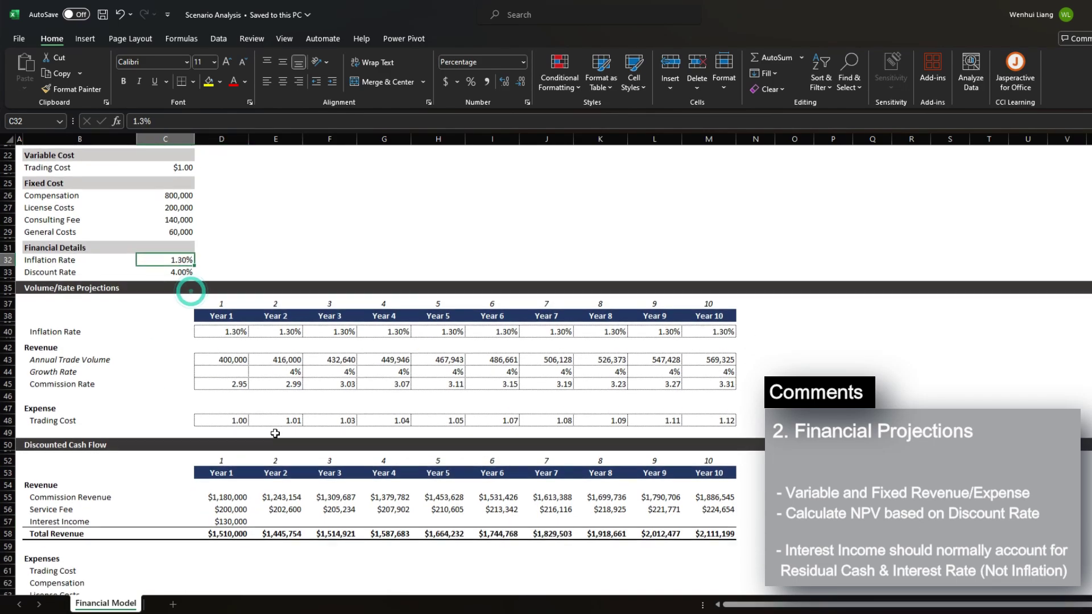
left_click(225, 434)
Copy the growth formula into Interest Income Years 2–10, reaching $146,025, and save
left_click(289, 442)
left_click(287, 434)
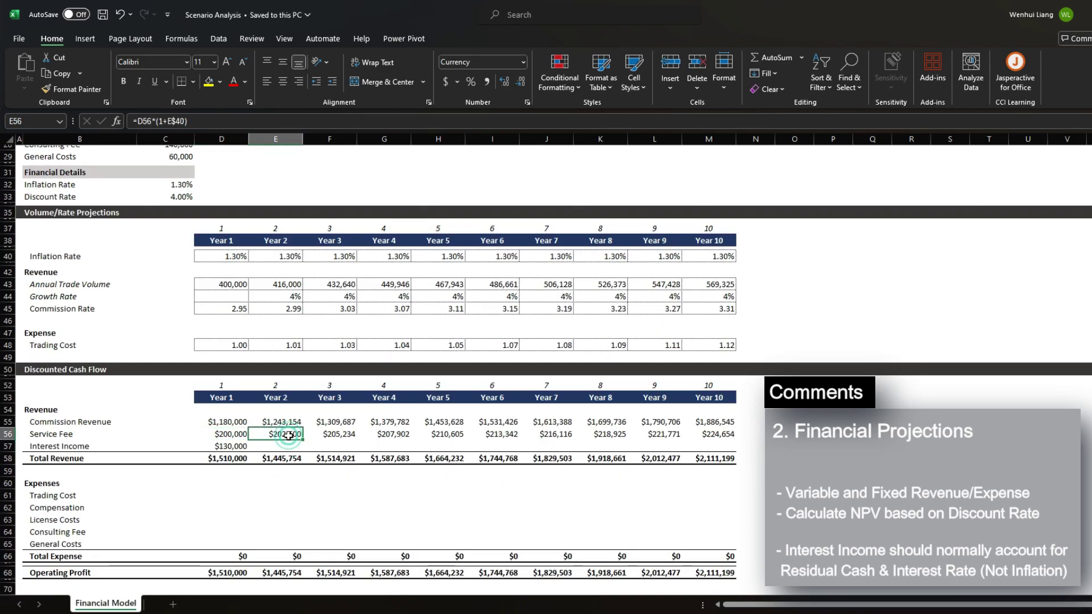
key("ctrl+c")
left_click(289, 445)
key("ctrl+v")
key("shift+Right")
key("shift+Right")
key("shift+Right")
key("shift+Right")
key("shift+Right")
key("shift+Right")
key("shift+Right")
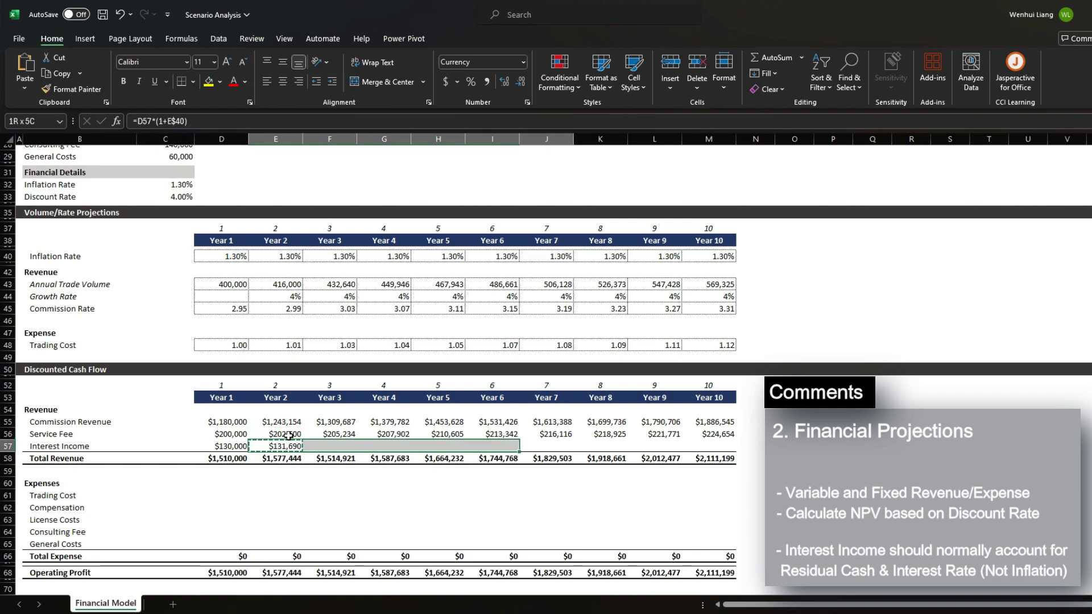
key("ctrl+v")
key("shift+Right")
key("ctrl+v")
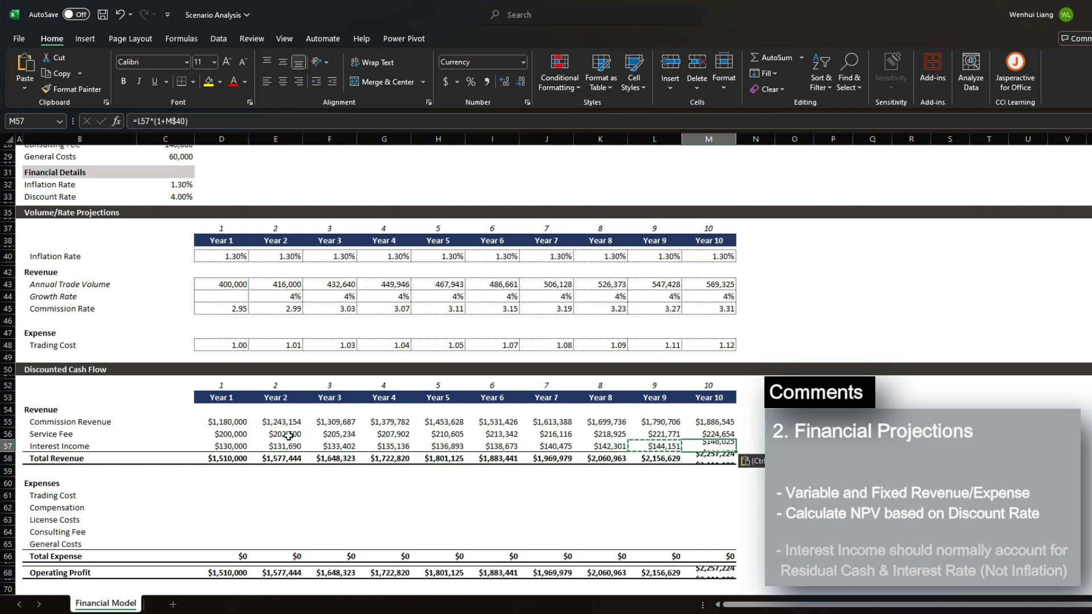
key("ctrl+s")
left_click(222, 493)
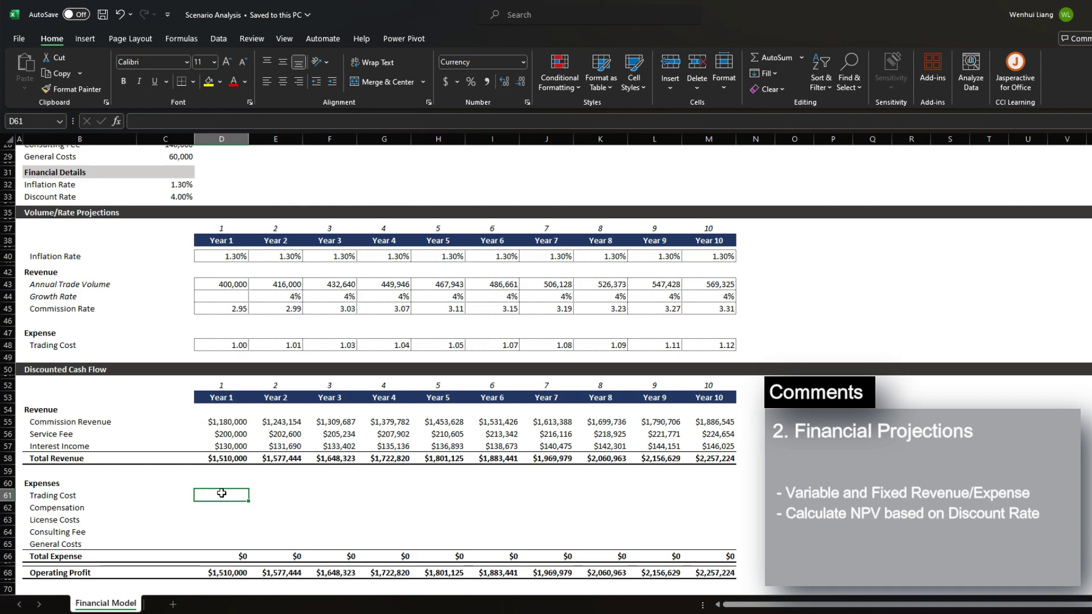
Enter the Year 1 Trading Cost formula =D$43*D$48, giving $400,000
type("=")
key("Up")
key("Up")
key("Up")
key("Up")
key("Up")
key("Up")
key("Up")
key("Up")
key("Up")
key("Up")
key("Up")
key("Up")
key("Up")
key("Up")
key("Up")
key("Up")
key("Up")
key("Up")
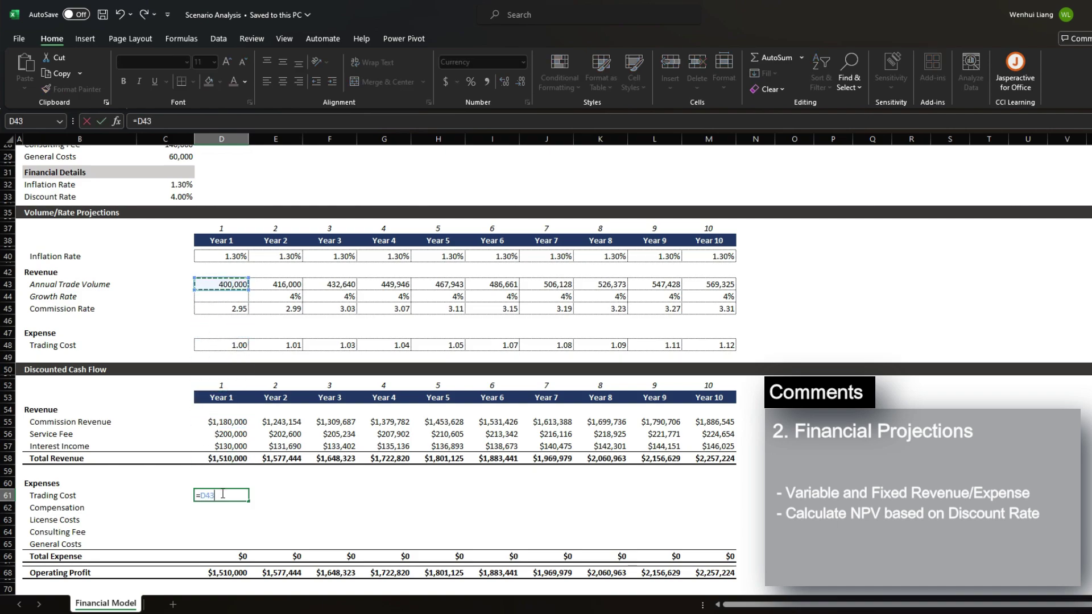
type("*")
key("Up")
key("Up")
key("Up")
key("Up")
key("Up")
key("Up")
key("Up")
key("Up")
key("Up")
key("Up")
key("Up")
key("Up")
key("Up")
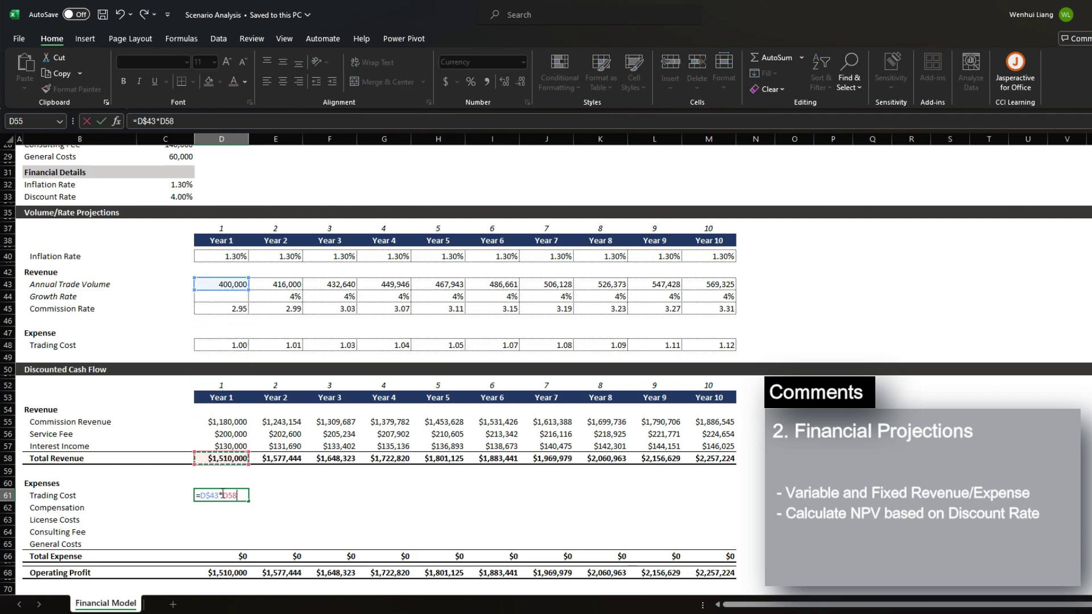
key("F4")
key("ctrl+Return")
Copy the Trading Cost formula across Years 2–10, ending at $639,507, and save
key("ctrl+c")
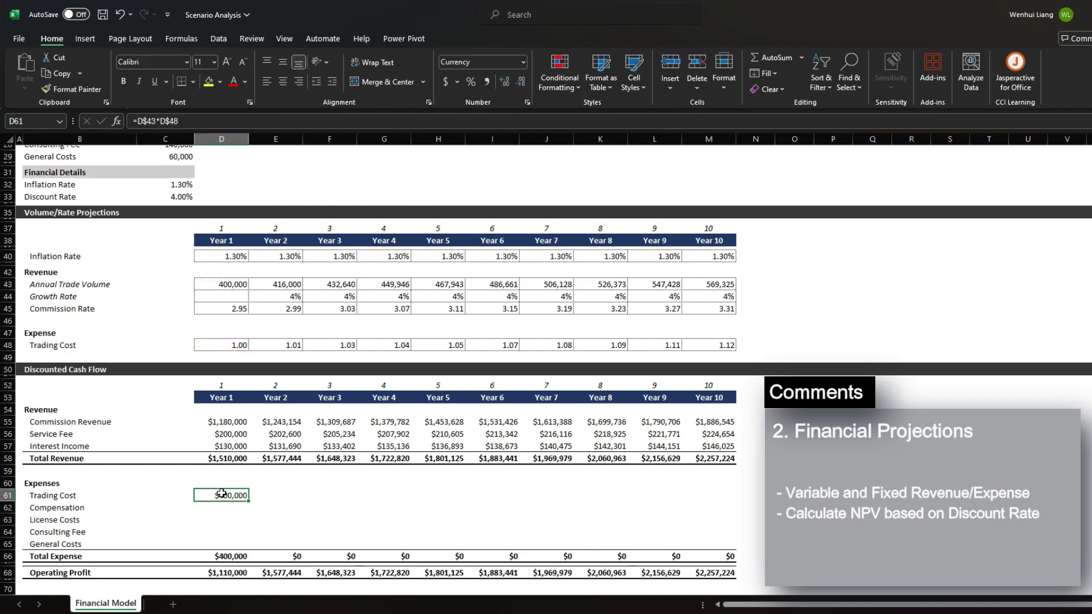
key("shift+Right")
key("shift+Right")
key("shift+Right")
key("shift+Right")
key("shift+Right")
key("shift+Right")
key("shift+Right")
key("shift+Right")
key("shift+Right")
key("ctrl+v")
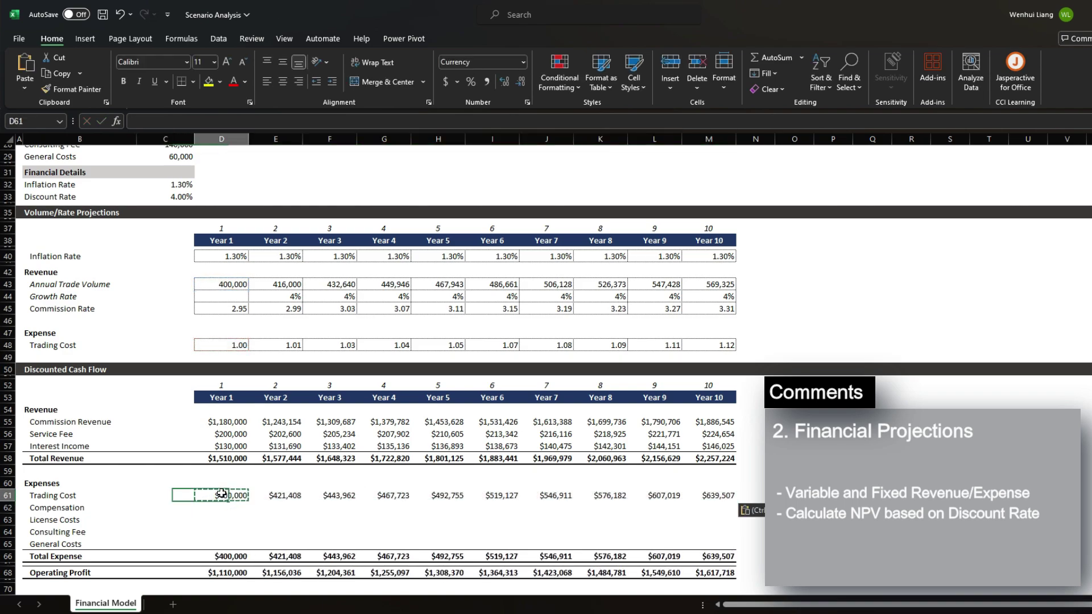
key("ctrl+s")
left_click(222, 505)
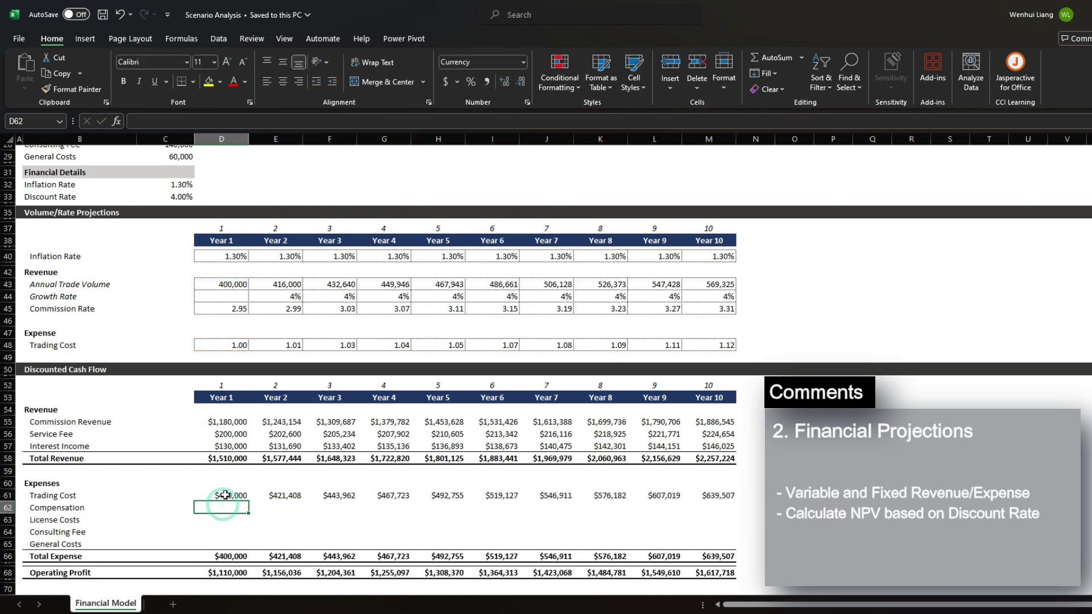
type("=")
scroll(174, 206, "up", 3)
Fill the Year 1 fixed costs from the four assumptions with =C26:C29
left_click(173, 230)
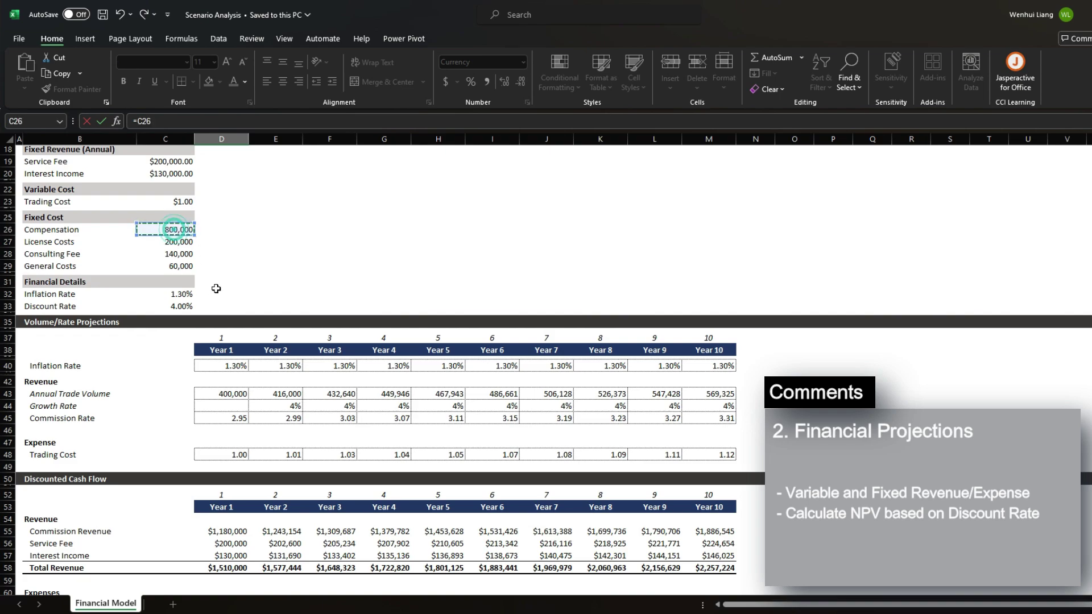
scroll(192, 221, "down", 1)
left_click(183, 227, "shift")
scroll(246, 222, "down", 3)
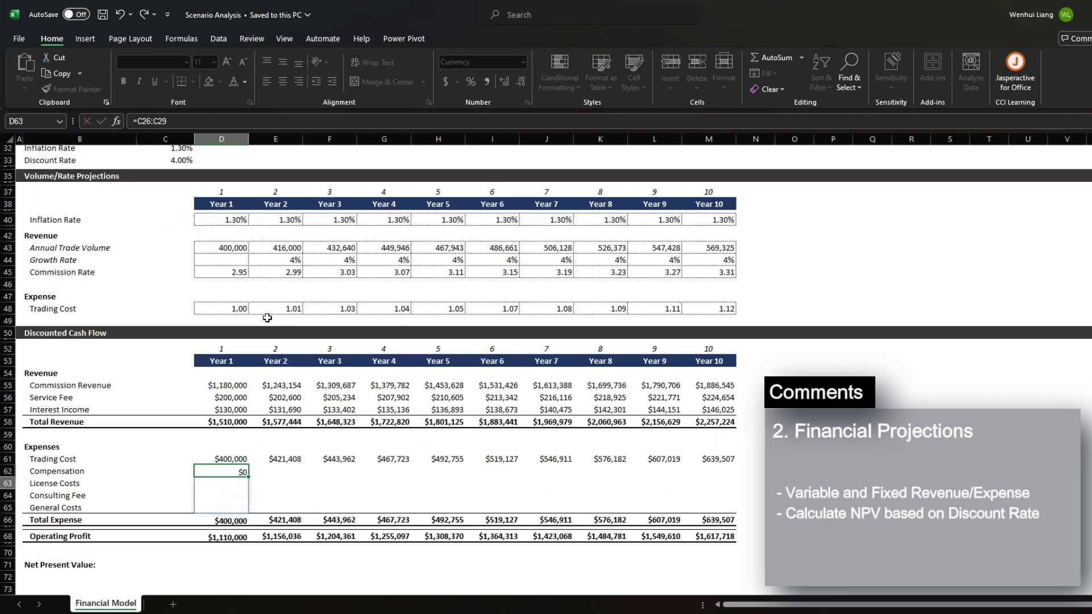
key("Return")
Grow all four fixed costs with =D62*(1+E$40) across Years 2–10 and save
key("Up")
key("Right")
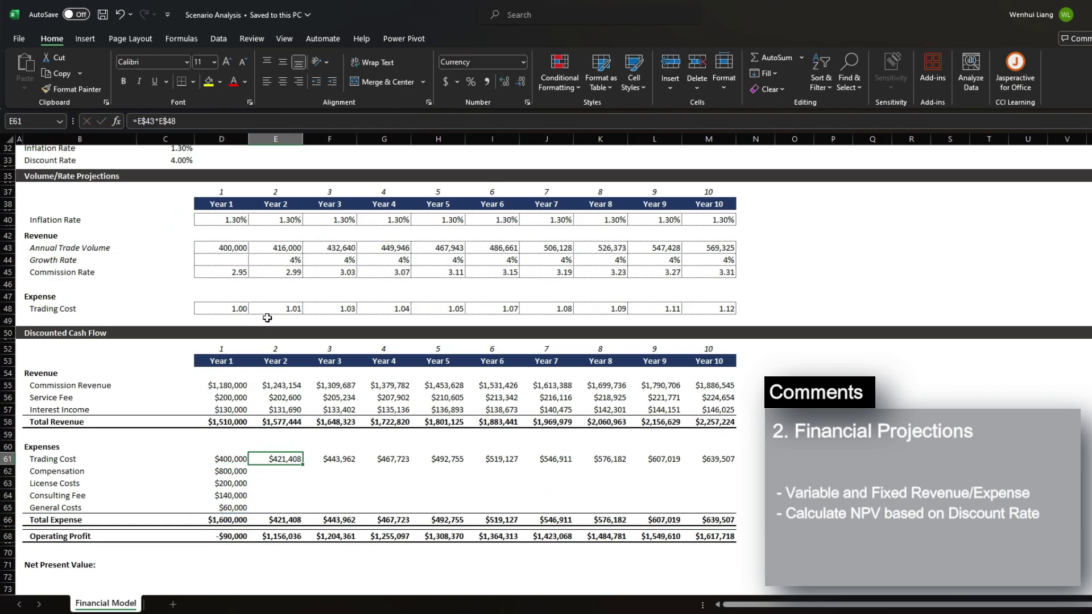
key("Down")
scroll(413, 371, "down", 1)
key("Up")
key("Up")
key("Up")
key("Up")
key("Up")
key("ctrl+c")
key("Down")
key("Down")
key("Down")
key("Down")
key("Down")
key("ctrl+v")
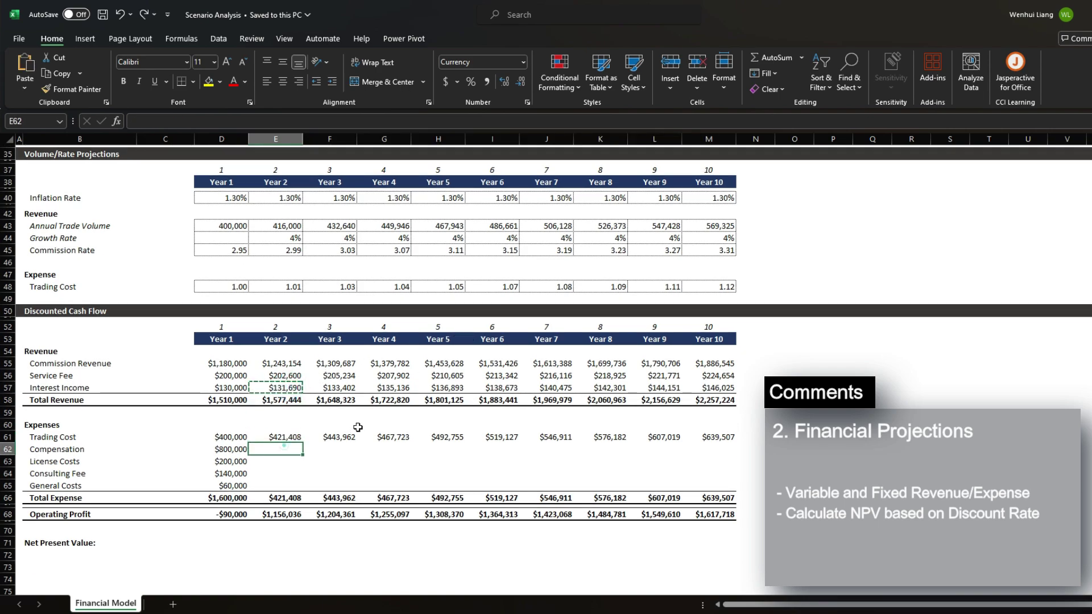
key("ctrl+c")
key("shift+Right")
key("shift+Right")
key("shift+Right")
key("shift+Right")
key("shift+Right")
key("shift+Right")
key("shift+Right")
key("shift+Right")
key("shift+Down")
key("shift+Down")
key("shift+Down")
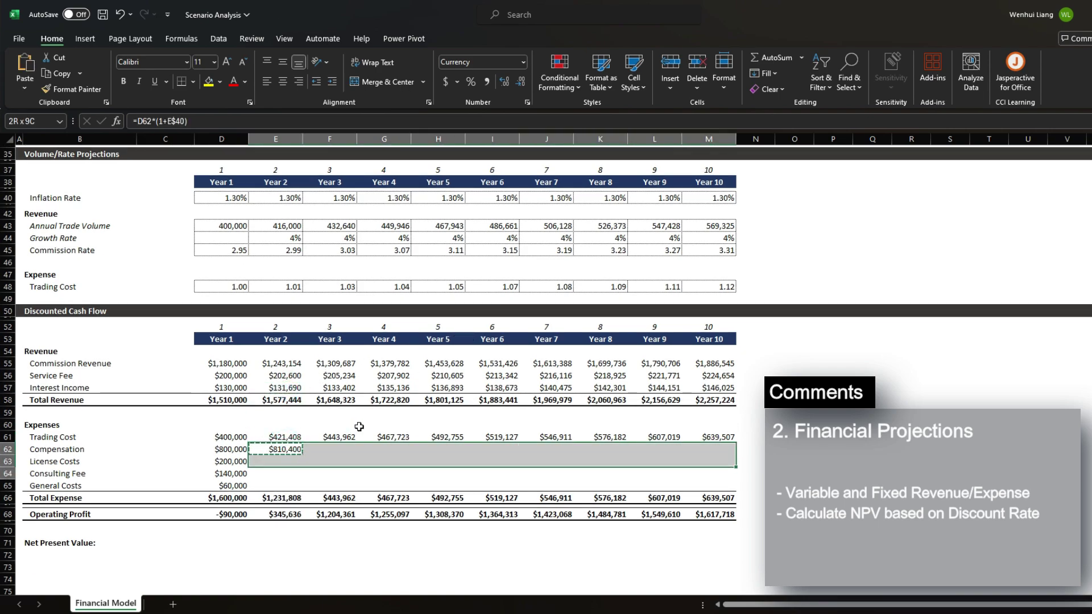
key("Return")
key("ctrl+s")
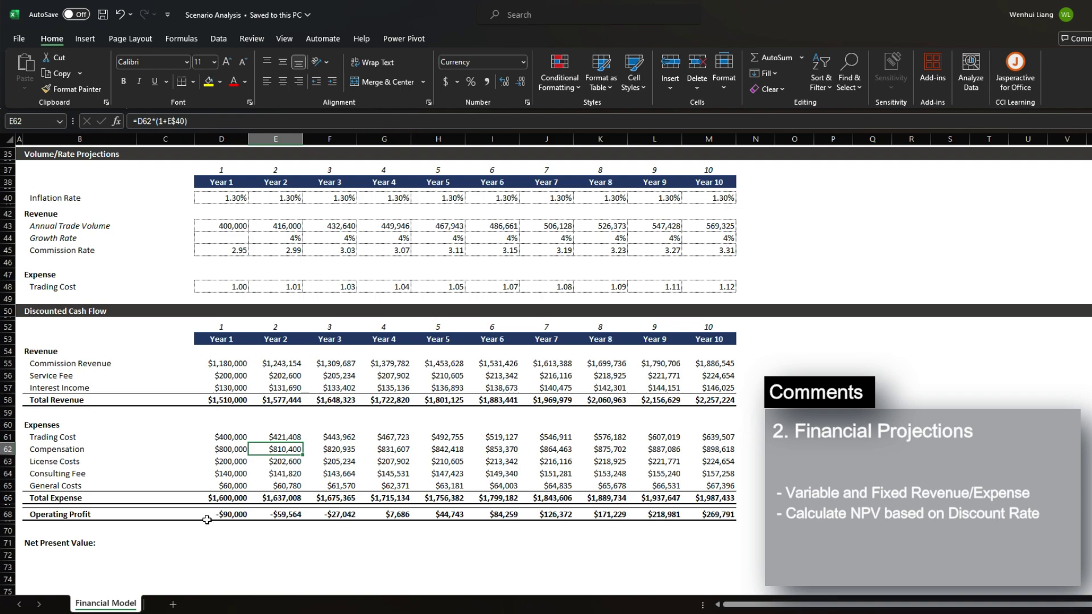
Review the Operating Profit row, from -$90,000 in Year 1 to $269,791 in Year 10
left_click(225, 514)
left_click_drag(223, 514, 710, 523)
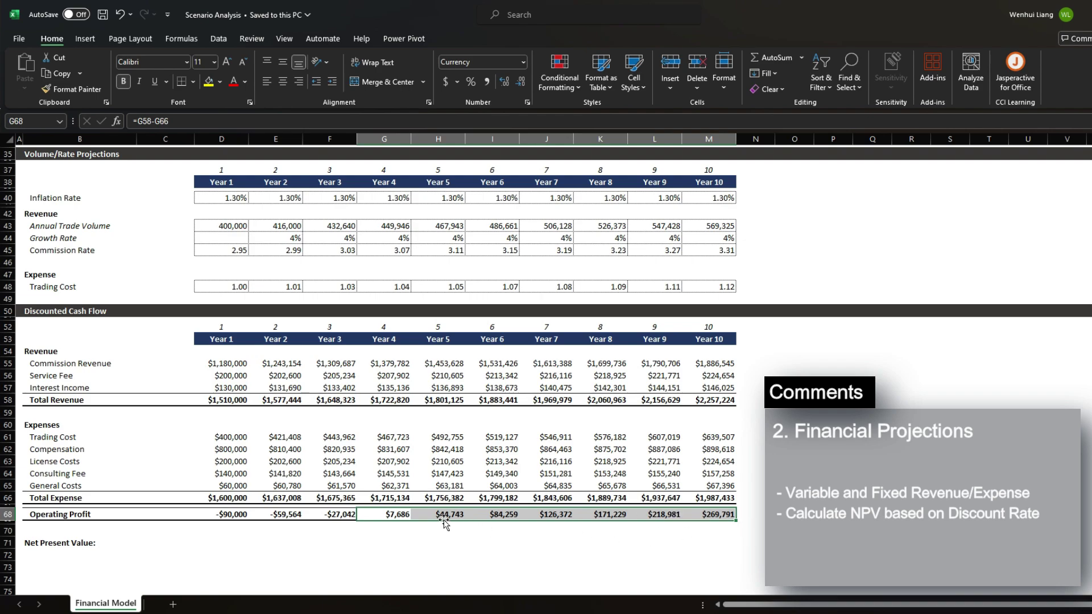
left_click(406, 514)
Enter =NPV($C$33,$D$68:$M$68) beside Net Present Value, giving $501,549.86
left_click(116, 545)
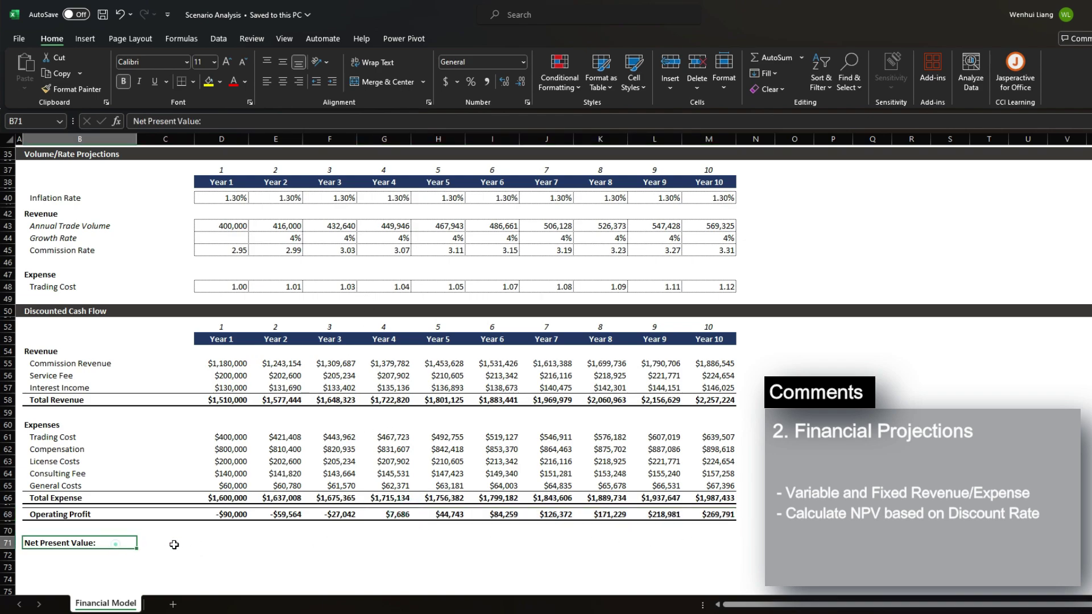
left_click(161, 544)
type("=NP")
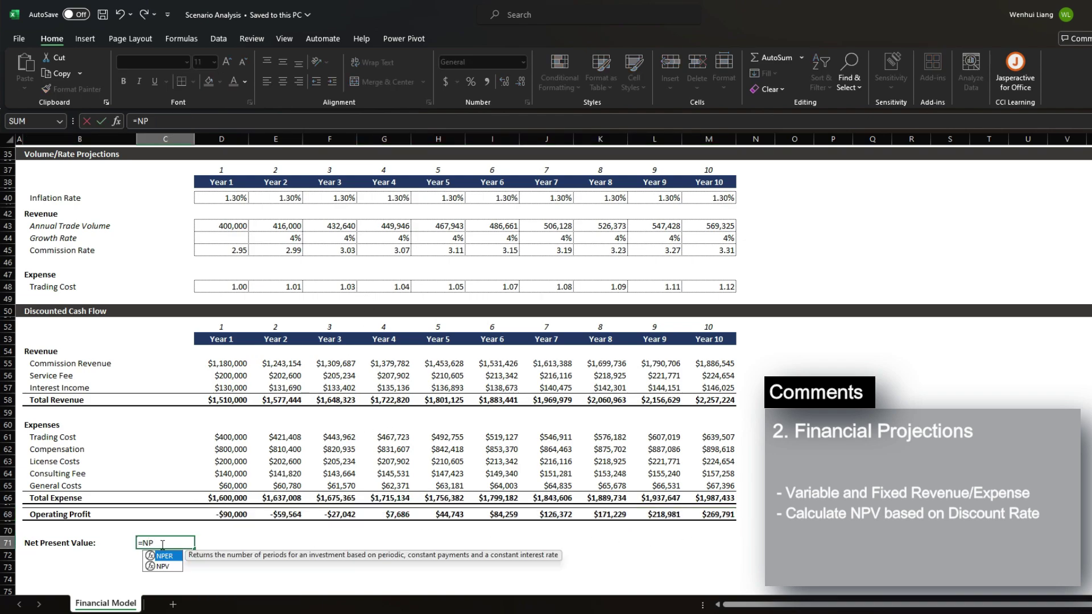
type("V(")
scroll(249, 548, "up", 5)
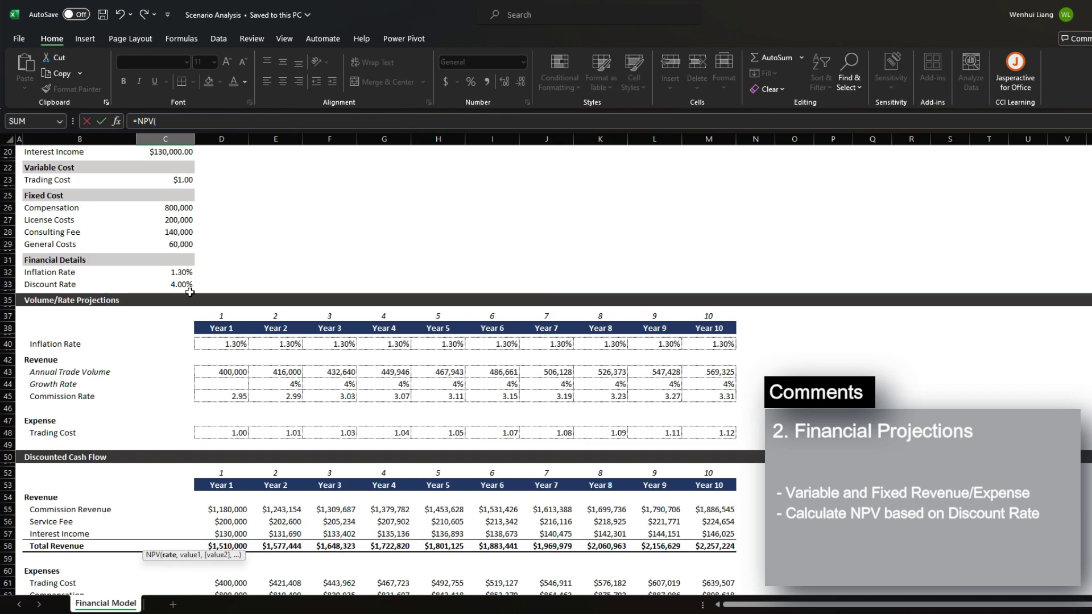
left_click(189, 292)
scroll(269, 381, "down", 10)
key("F4")
type(",")
key("Right")
key("Up")
key("Up")
key("Up")
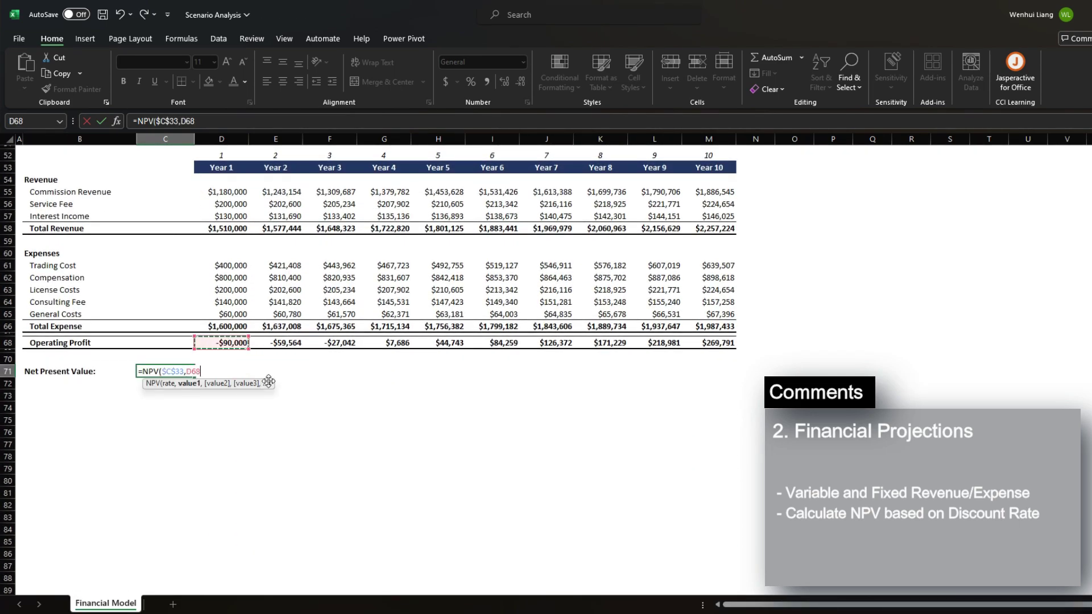
key("ctrl+shift+Right")
key("F4")
key("Return")
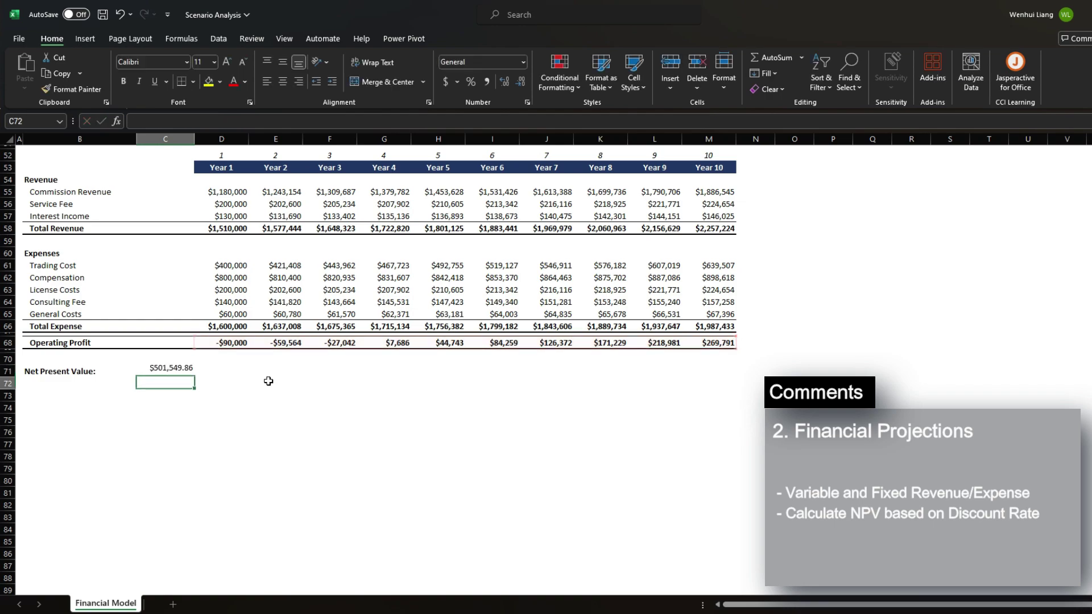
key("Up")
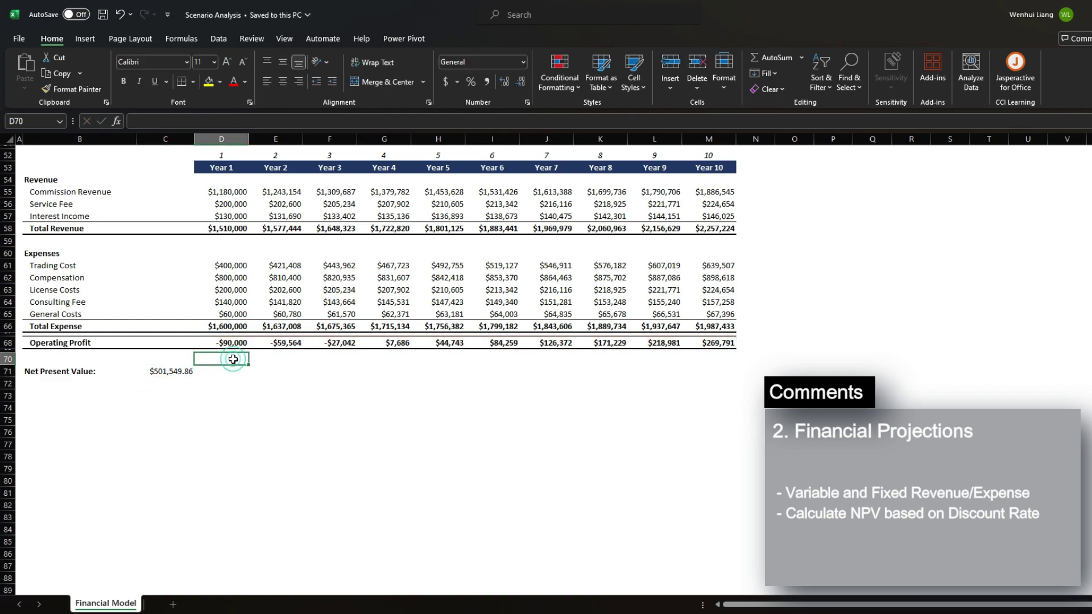
scroll(183, 403, "up", 2)
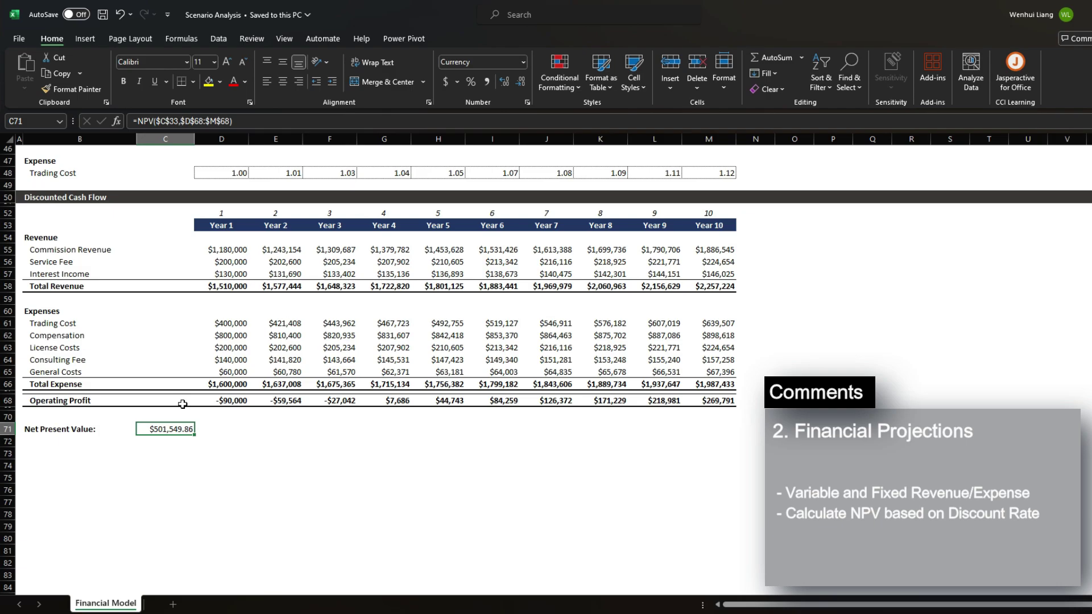
scroll(183, 404, "up", 15)
left_click_drag(54, 240, 257, 252)
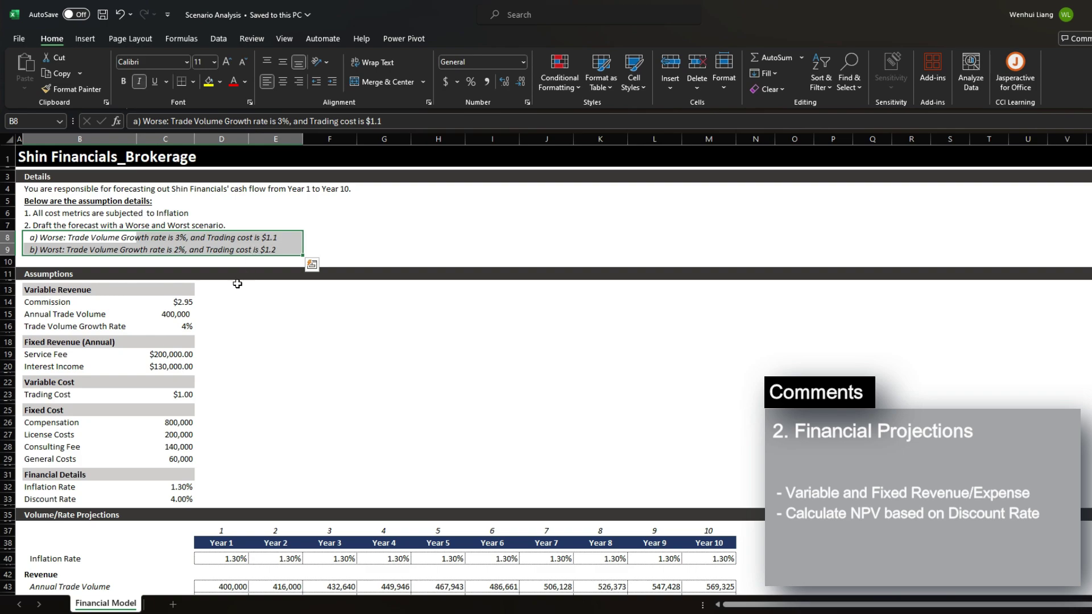
key("Right")
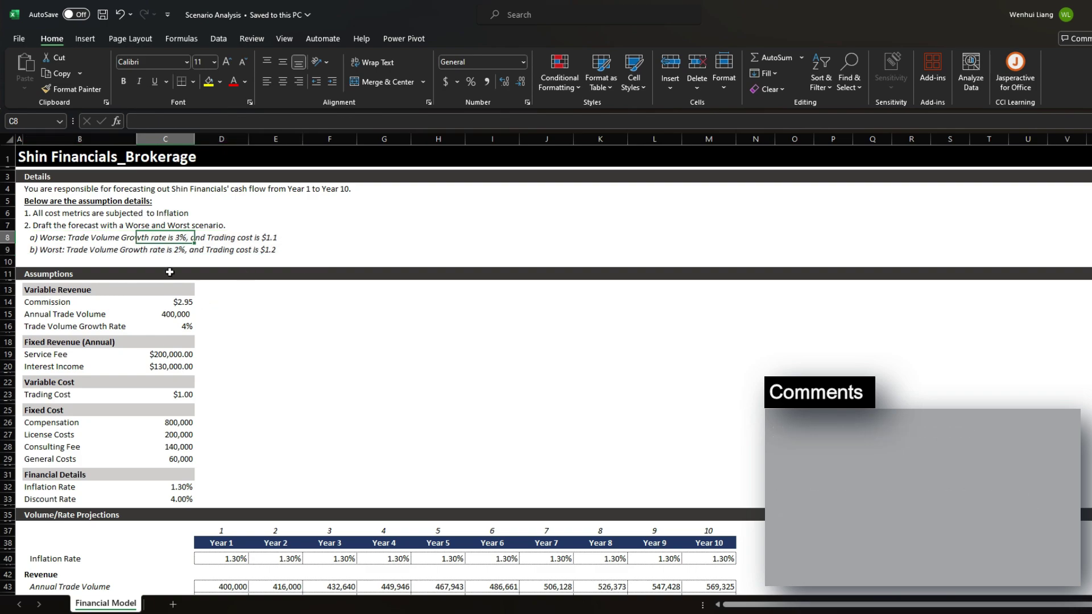
left_click(169, 326)
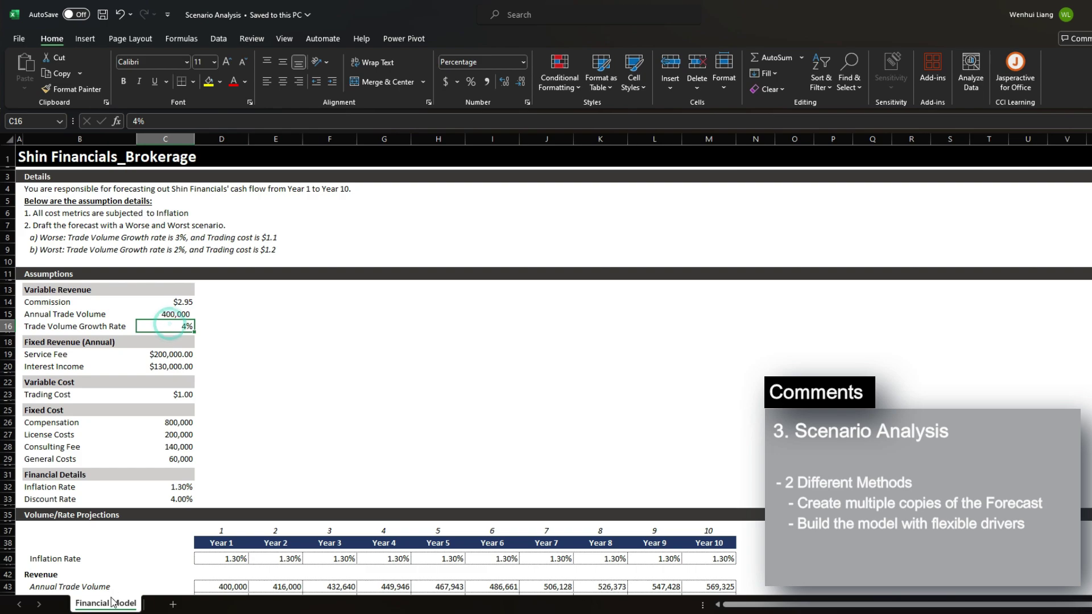
left_click(165, 481)
scroll(146, 543, "down", 2)
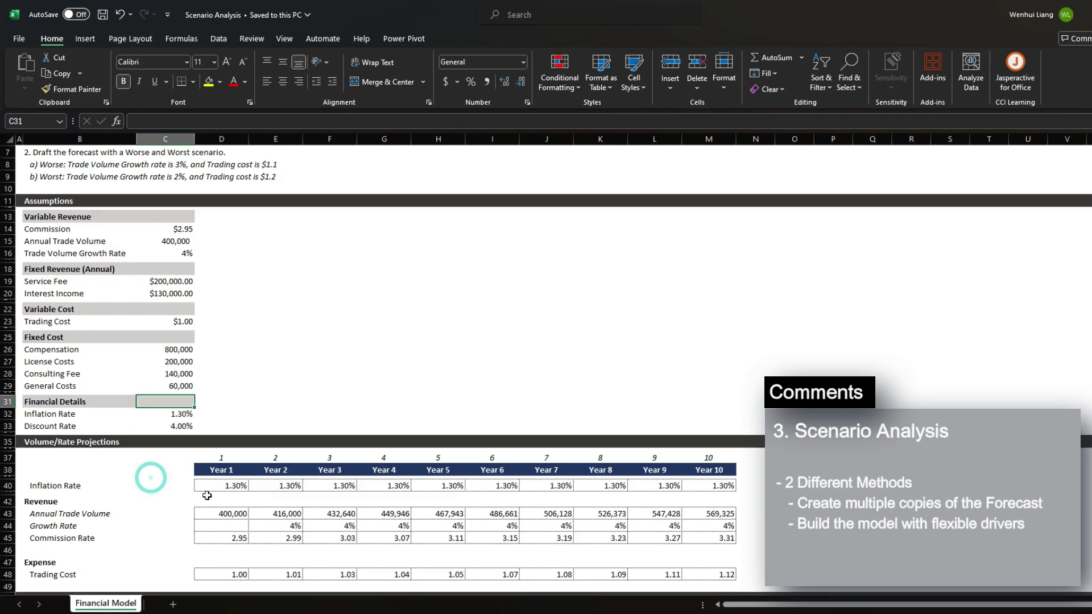
left_click(198, 481)
scroll(199, 481, "up", 2)
left_click(177, 410)
left_click(171, 326)
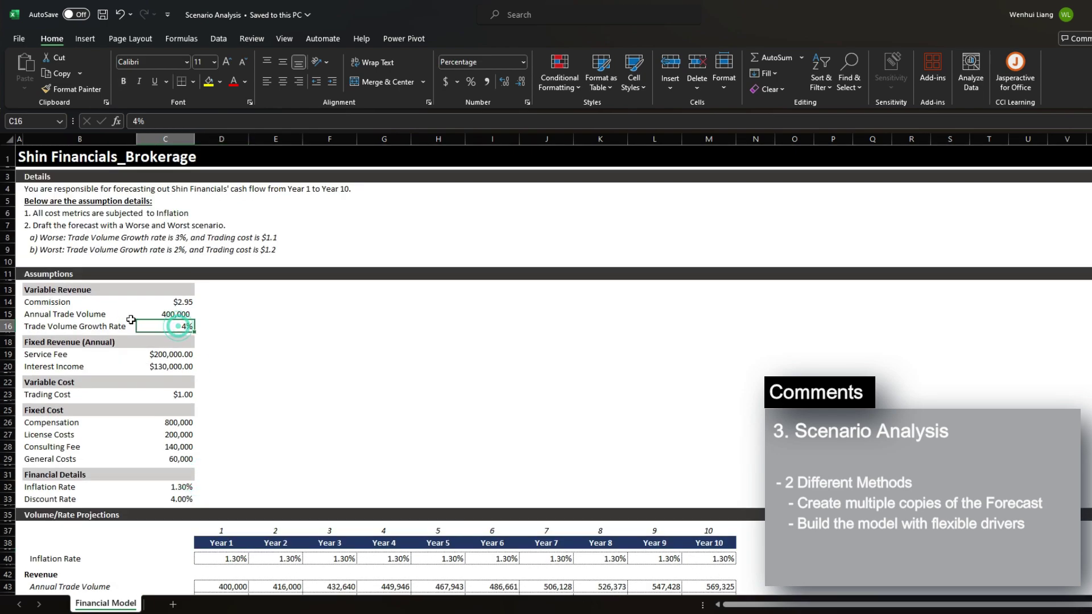
left_click(65, 243)
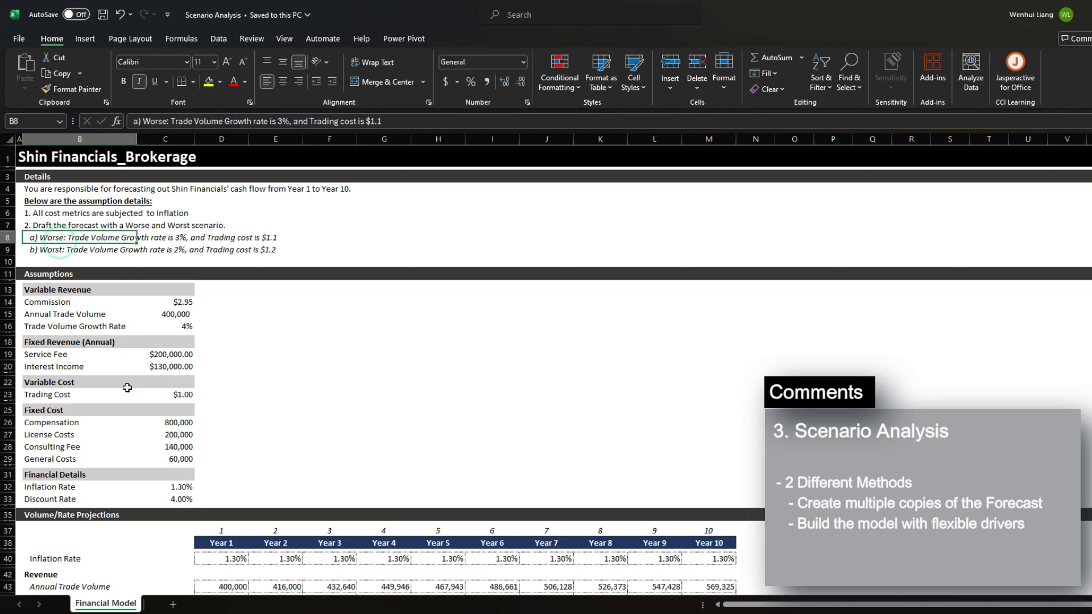
Duplicate the Financial Model sheet and set growth to 3% and trading cost to $1.10
key("alt+h")
key("o")
key("m")
key("alt+c")
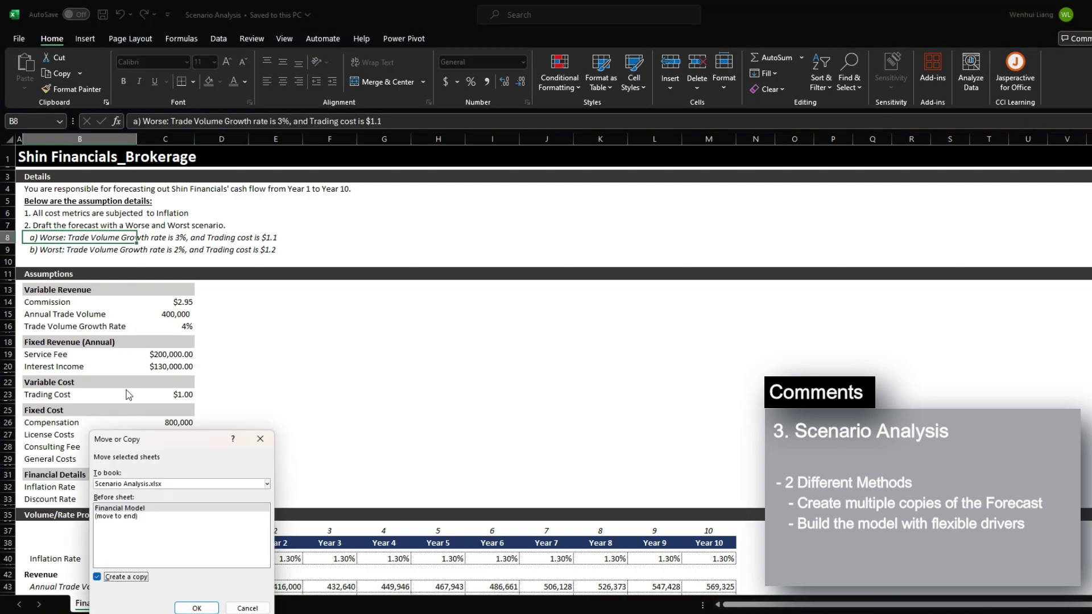
key("Return")
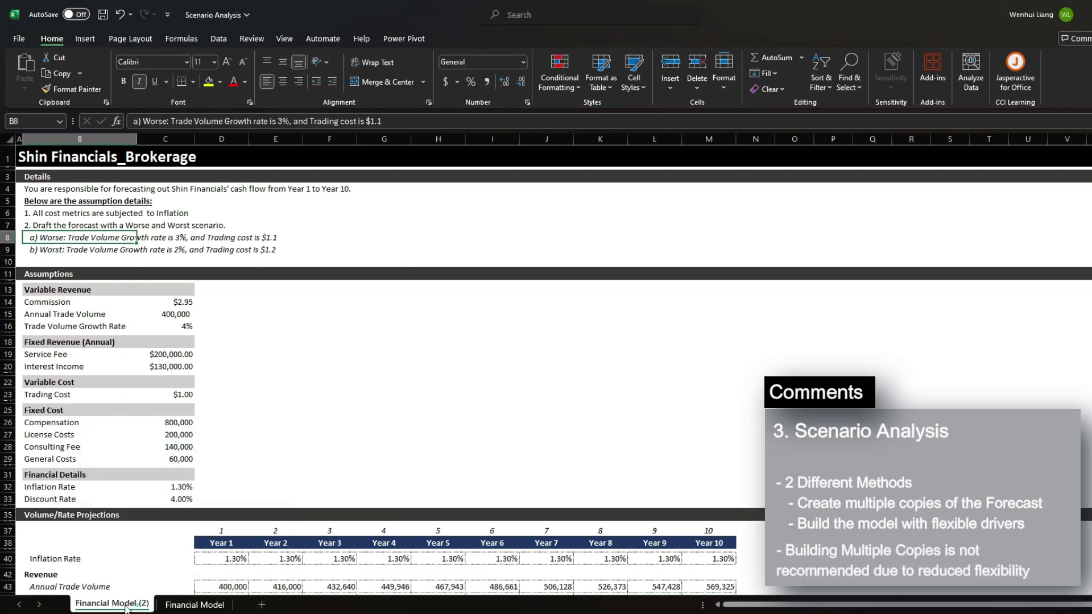
double_click(186, 328)
type("3")
key("Return")
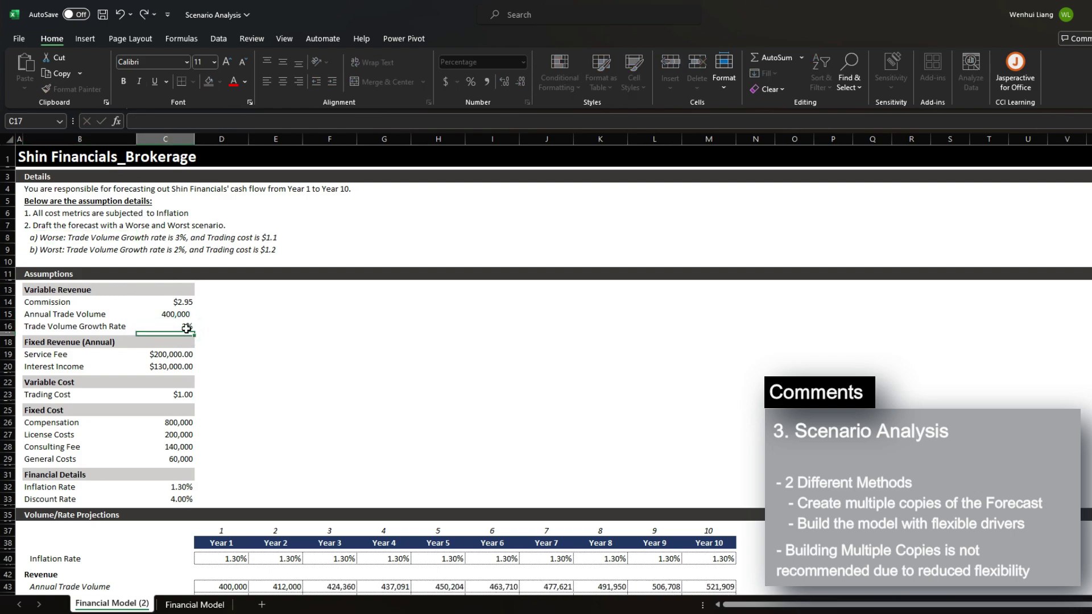
key("Down")
key("Down")
key("Down")
key("Down")
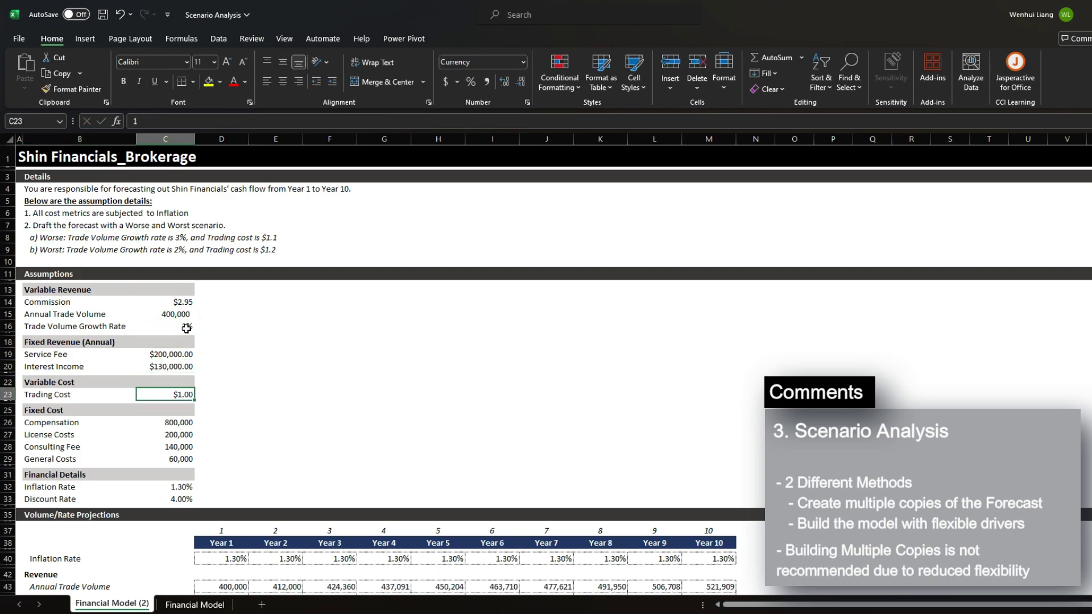
type("1.1")
key("Return")
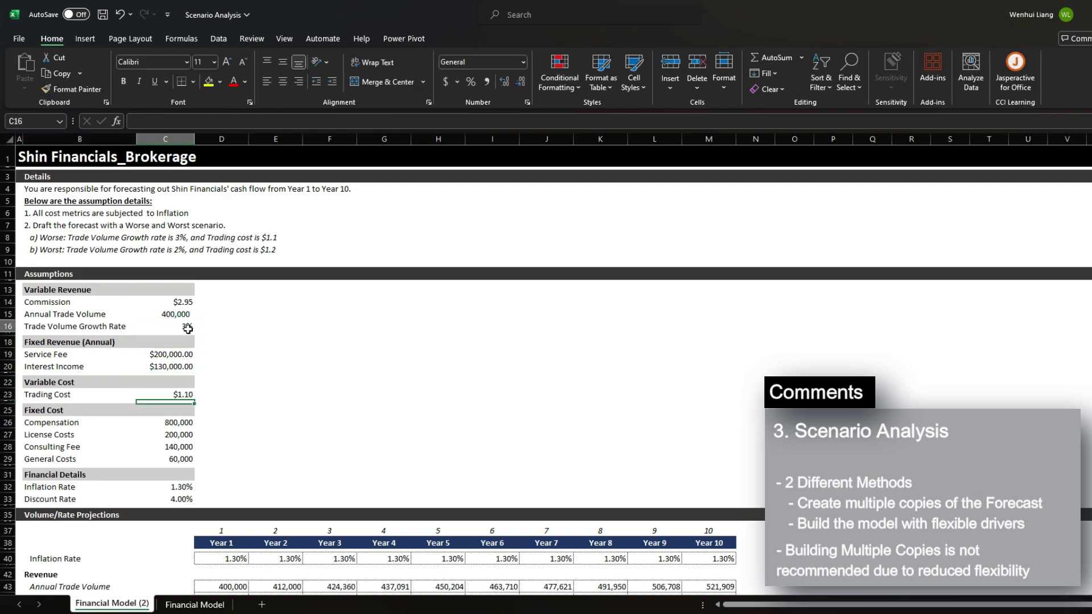
Check the worse-scenario Net Present Value of -$232,094.22
scroll(187, 329, "down", 13)
left_click(173, 503)
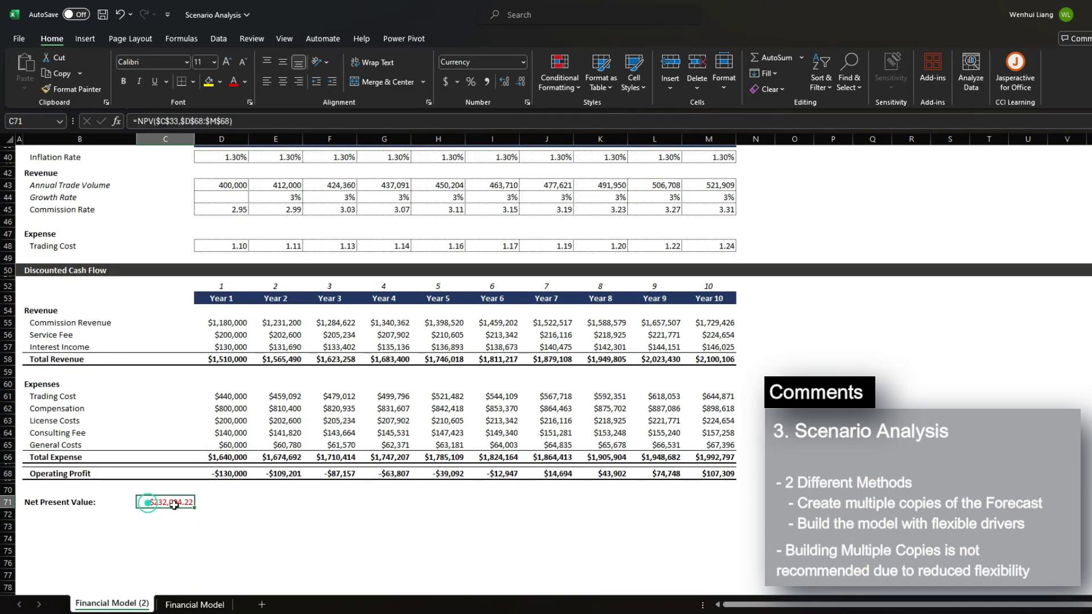
scroll(175, 503, "up", 5)
scroll(178, 502, "down", 5)
Copy the worse-scenario sheet into a worst-case version with a $1.20 trading cost
key("alt+h")
key("o")
key("m")
key("alt+c")
key("Return")
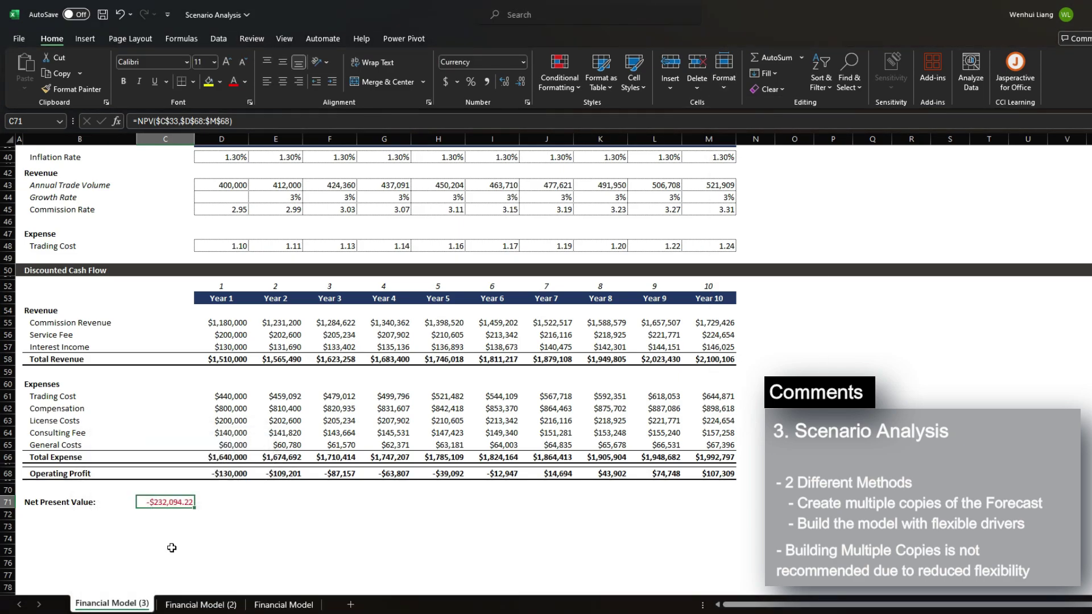
scroll(171, 547, "up", 13)
left_click(171, 330)
key("Down")
key("Down")
key("Down")
key("Down")
key("Down")
key("Down")
type("1.2")
key("Return")
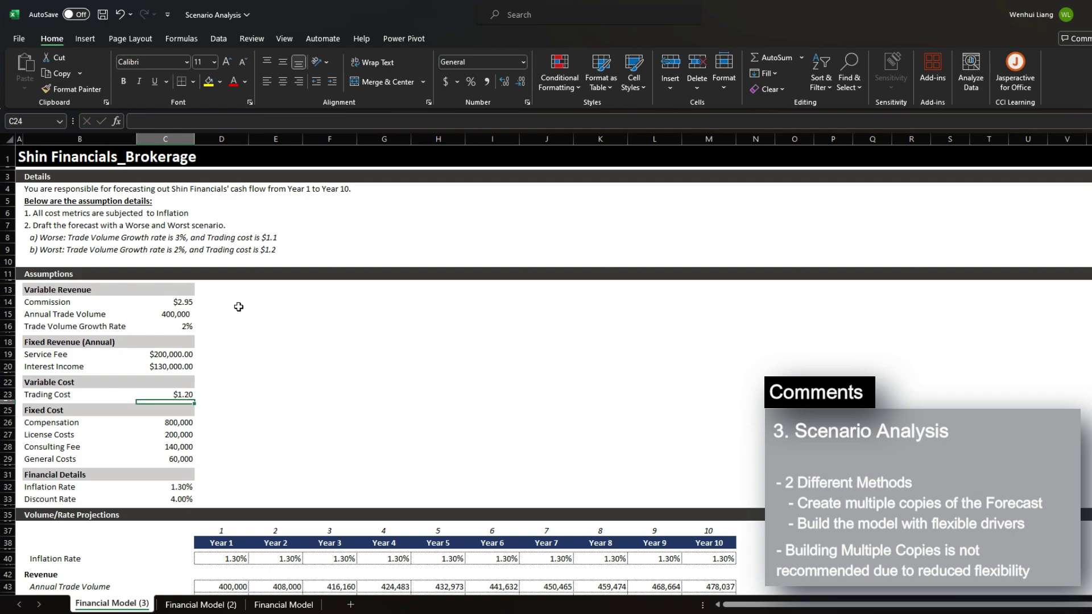
Delete the Financial Model (3) worst-case sheet
key("alt+h")
key("d")
key("s")
key("Return")
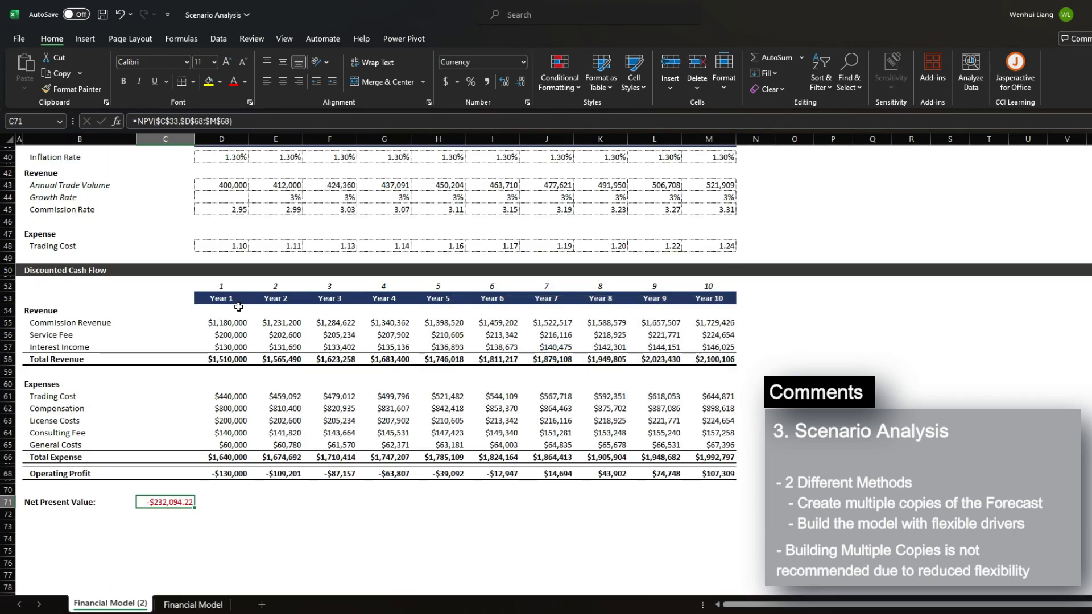
key("alt+h")
key("d")
key("s")
key("Return")
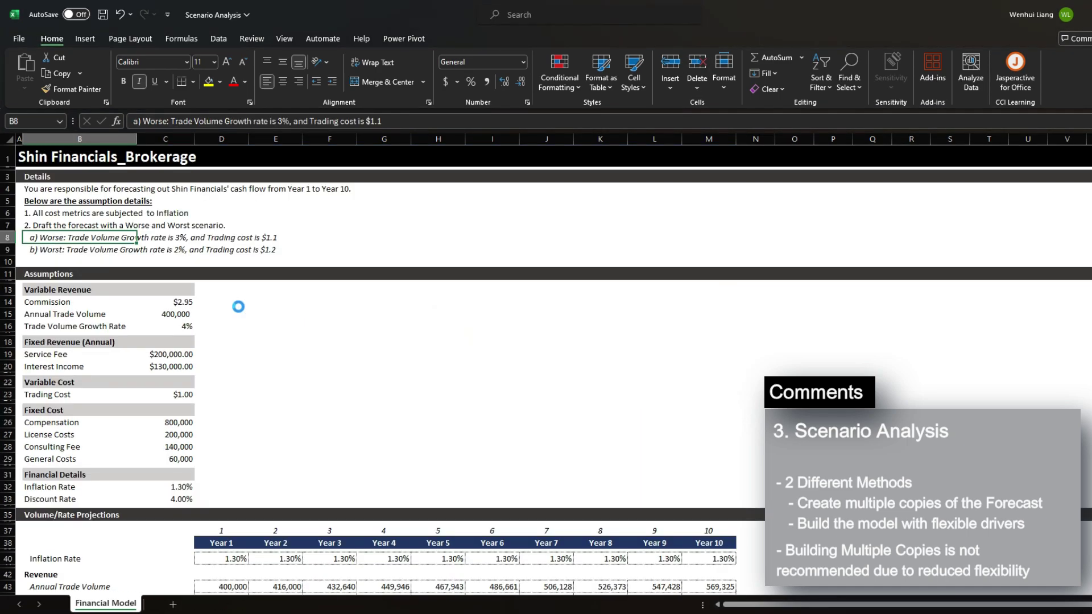
key("ctrl+s")
left_click(238, 305)
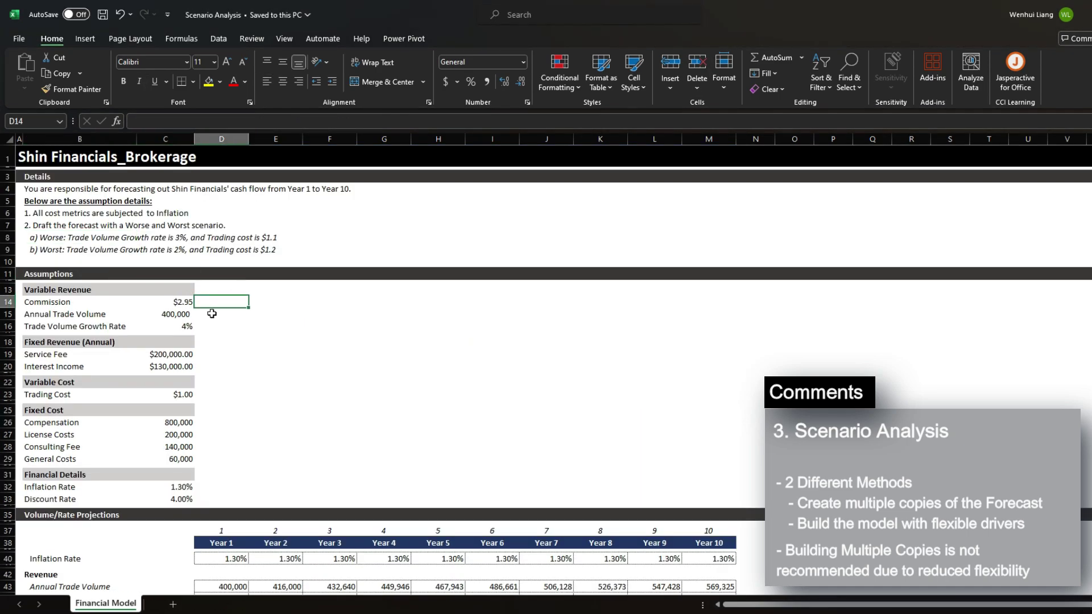
left_click(179, 314)
key("Down")
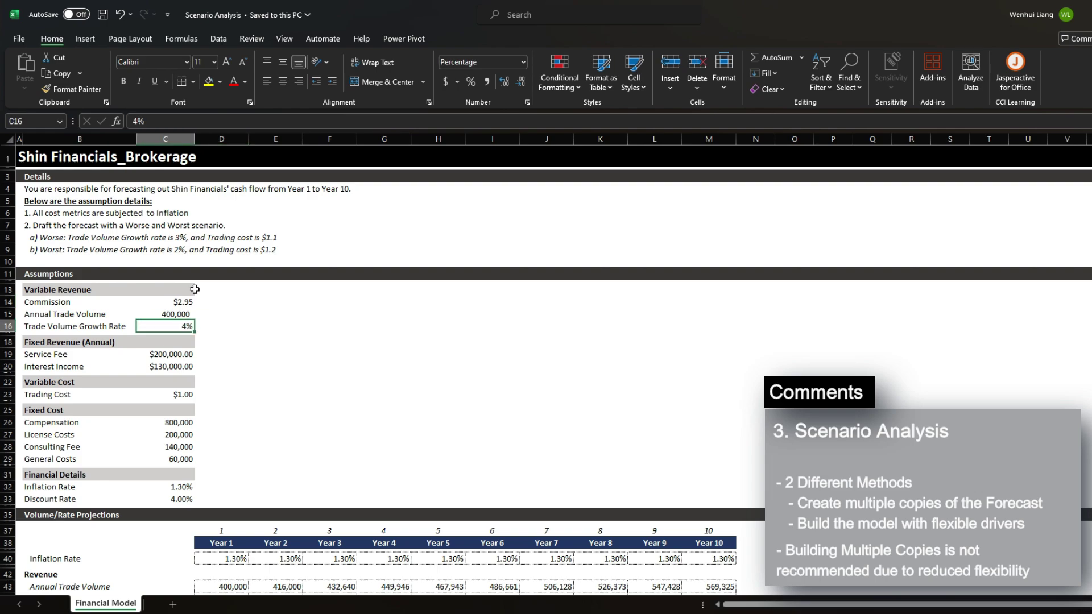
scroll(217, 341, "down", 3)
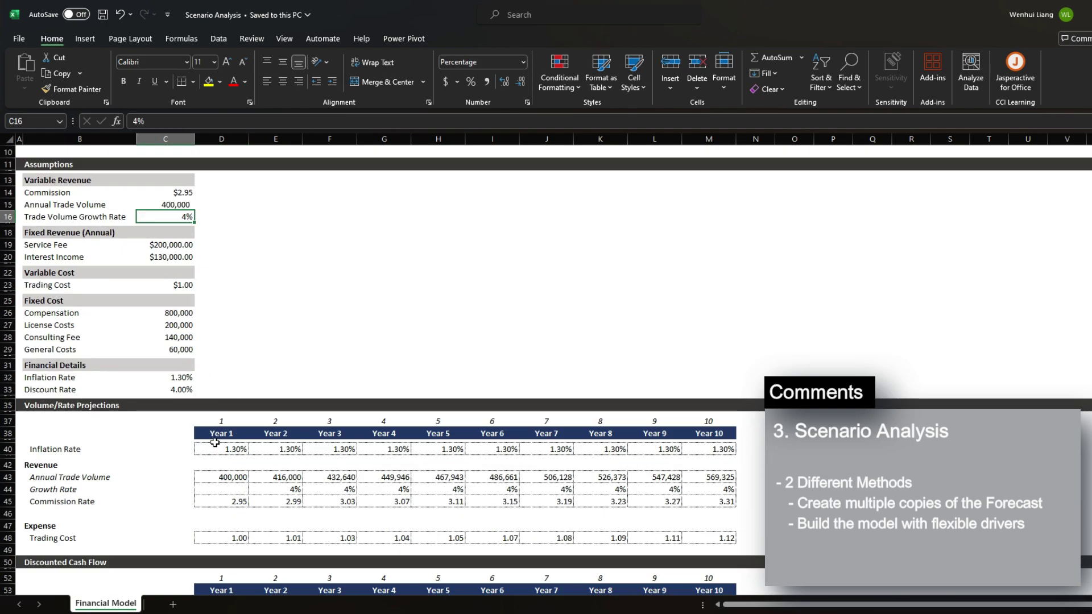
left_click_drag(215, 438, 379, 514)
scroll(380, 512, "up", 3)
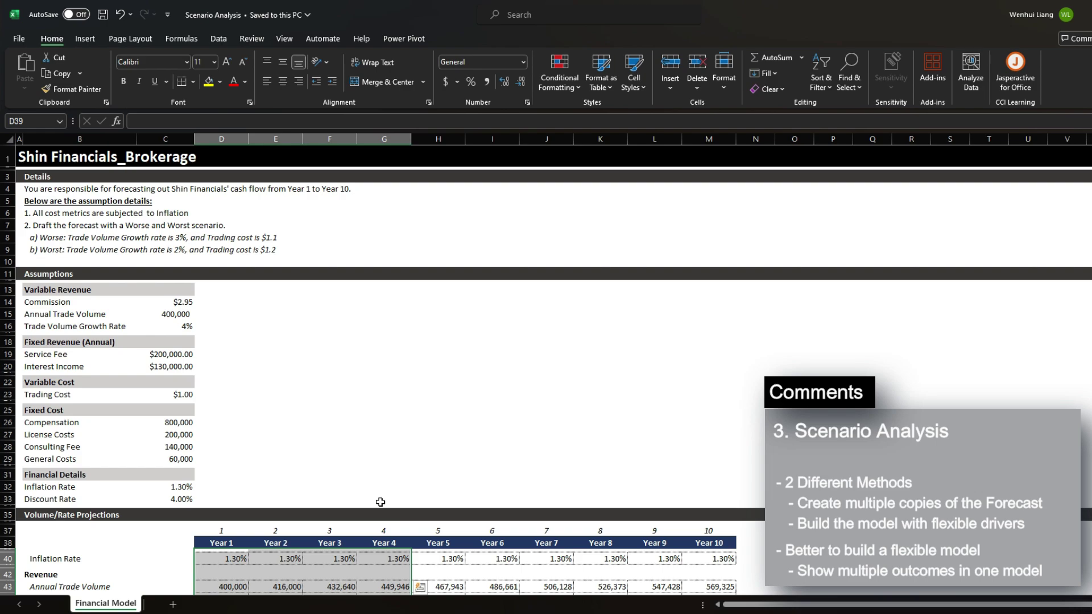
Insert three blank rows beneath the Trade Volume Growth Rate row and save
left_click(54, 342)
key("Up")
key("Right")
key("shift+Left")
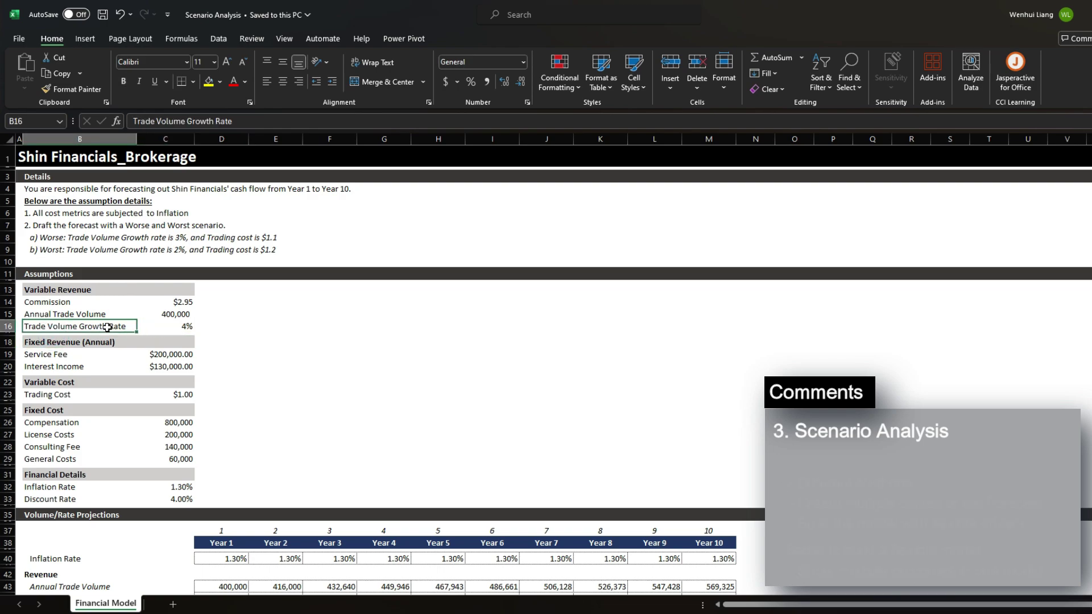
key("shift+Right")
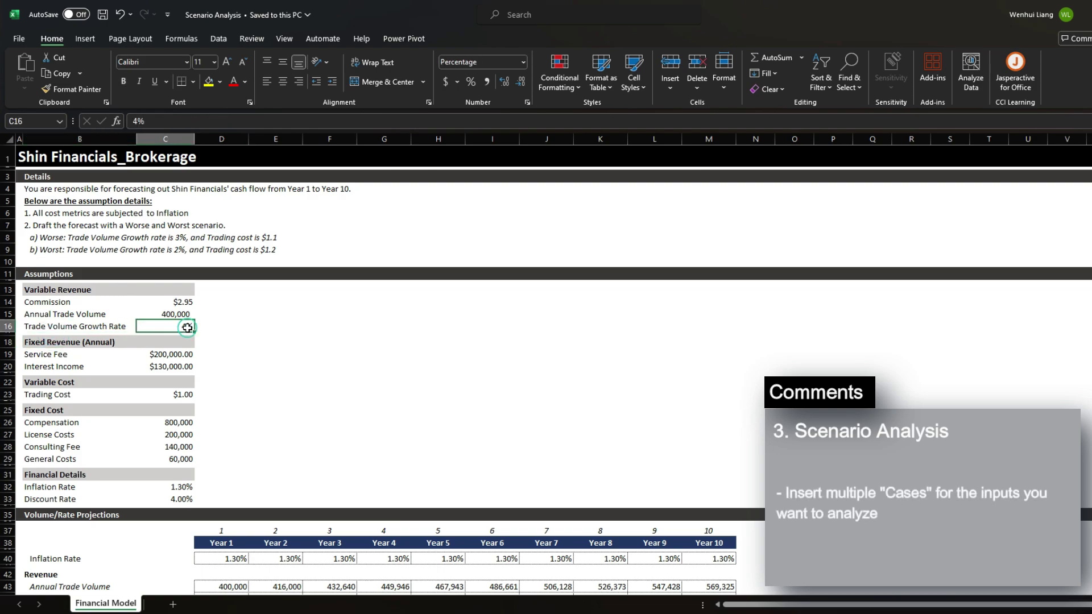
scroll(187, 327, "down", 1)
key("Left")
key("Down")
key("shift+Down")
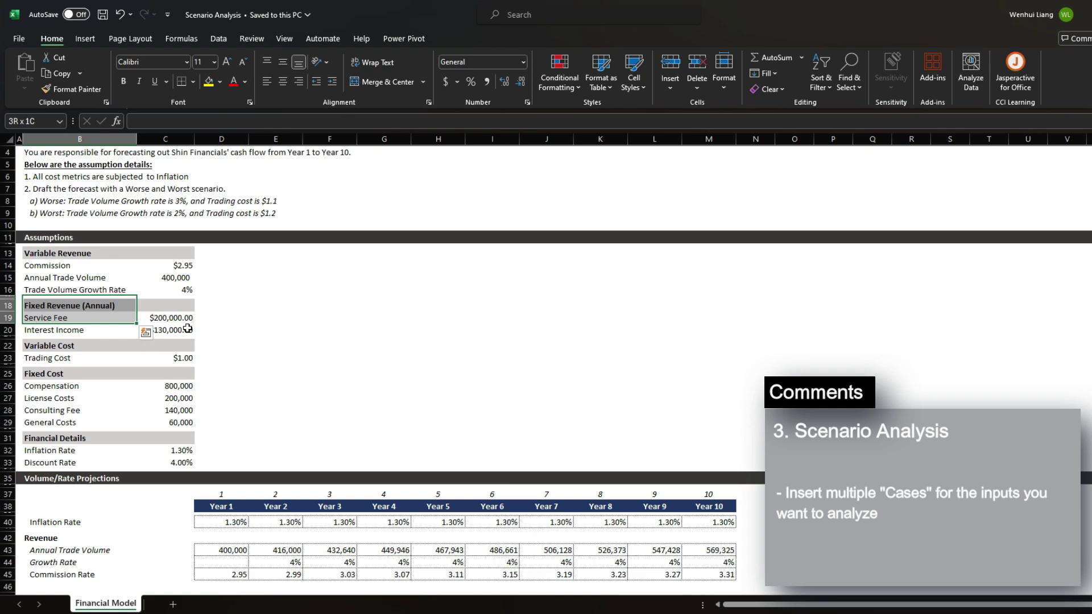
key("shift+Down")
key("alt")
key("h")
key("i")
key("r")
key("ctrl+s")
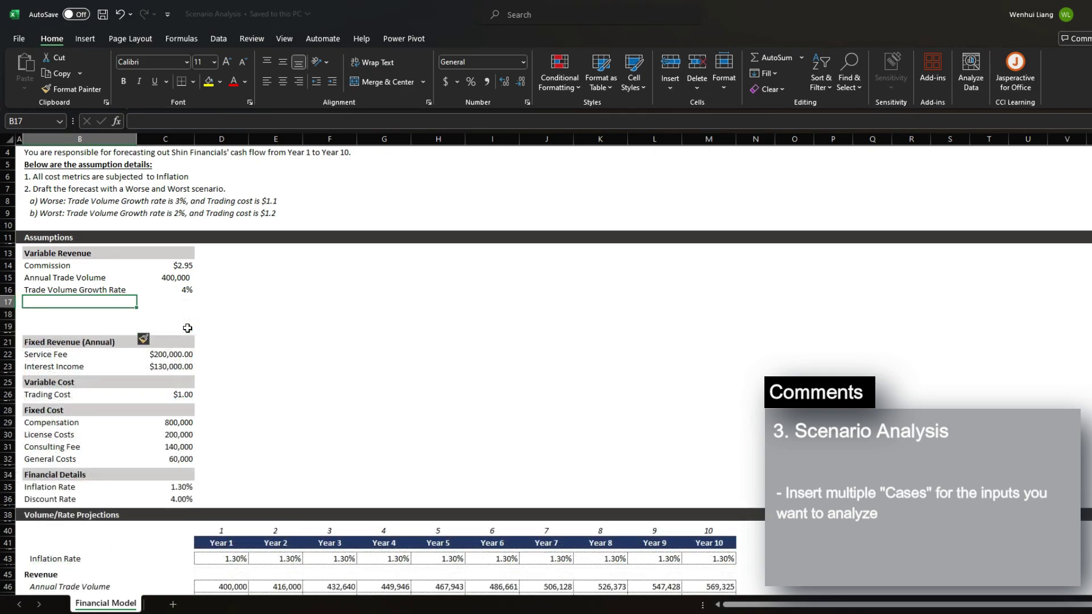
Label the new rows Base Case, Worse Case and Worst Case in italic, indented
type("Base Case")
key("Return")
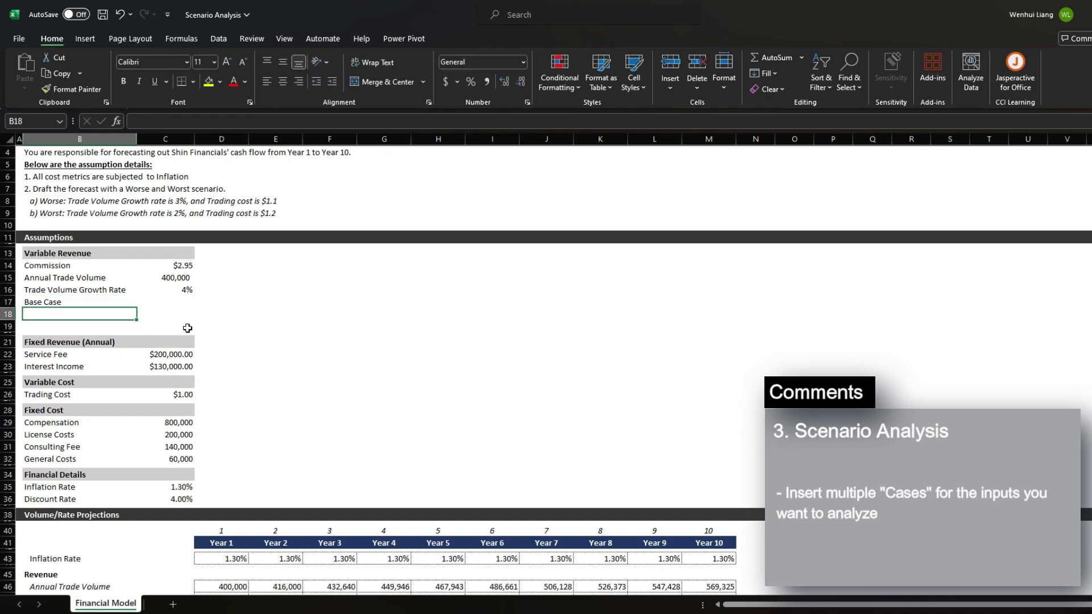
type("Worse Case")
key("Return")
type("Worst C")
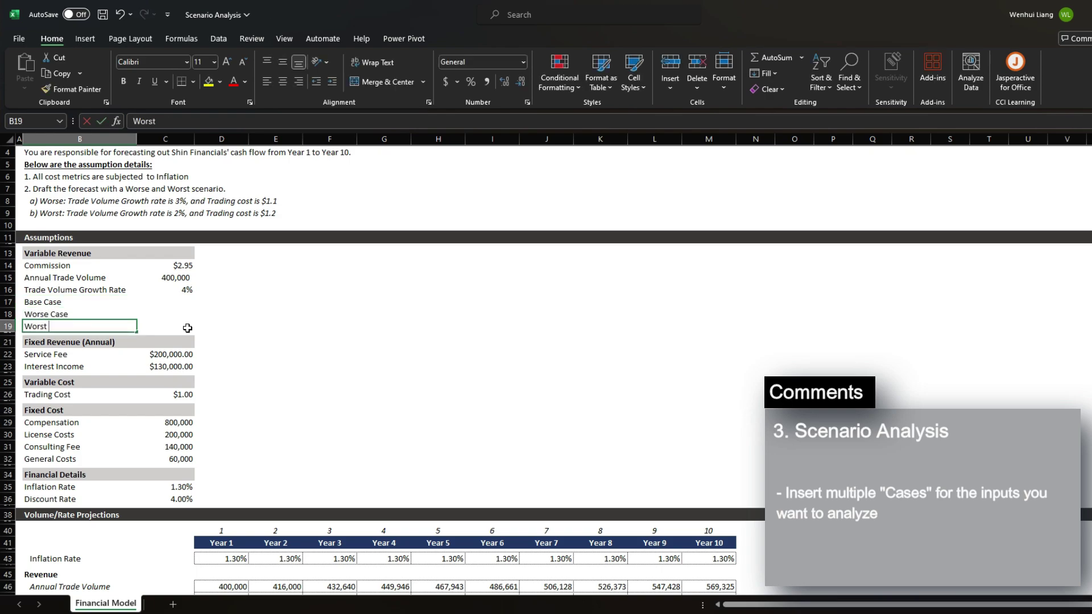
key("Up")
key("Up")
key("Up")
key("shift+Down")
key("shift+Down")
key("ctrl+i")
key("Right")
key("ctrl+d")
key("ctrl+s")
Give the three cases rates of 4%, 3% and 2%, shaded yellow
key("shift+Down")
key("shift+Down")
key("ctrl+d")
key("alt+h")
key("h")
key("Return")
key("Down")
key("shift+Down")
key("Delete")
type("3")
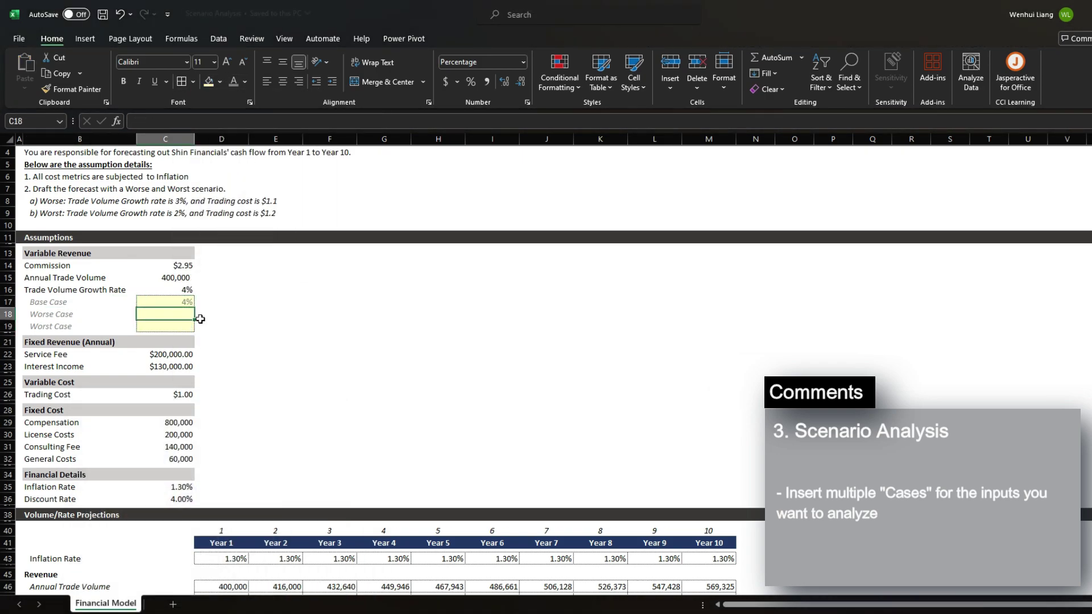
key("Return")
type("2")
key("ctrl+Return")
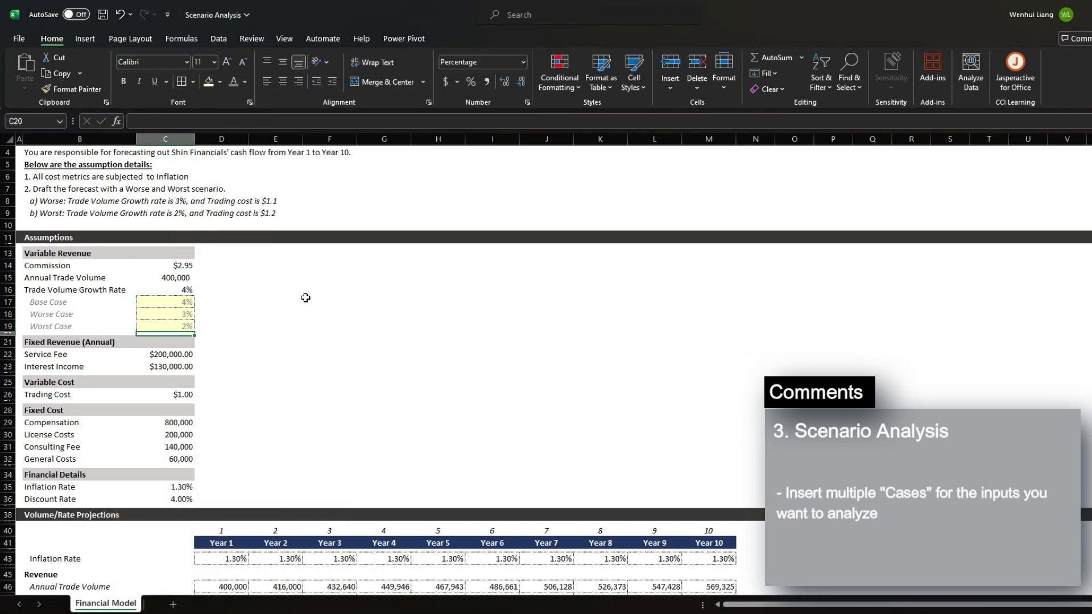
key("ctrl+s")
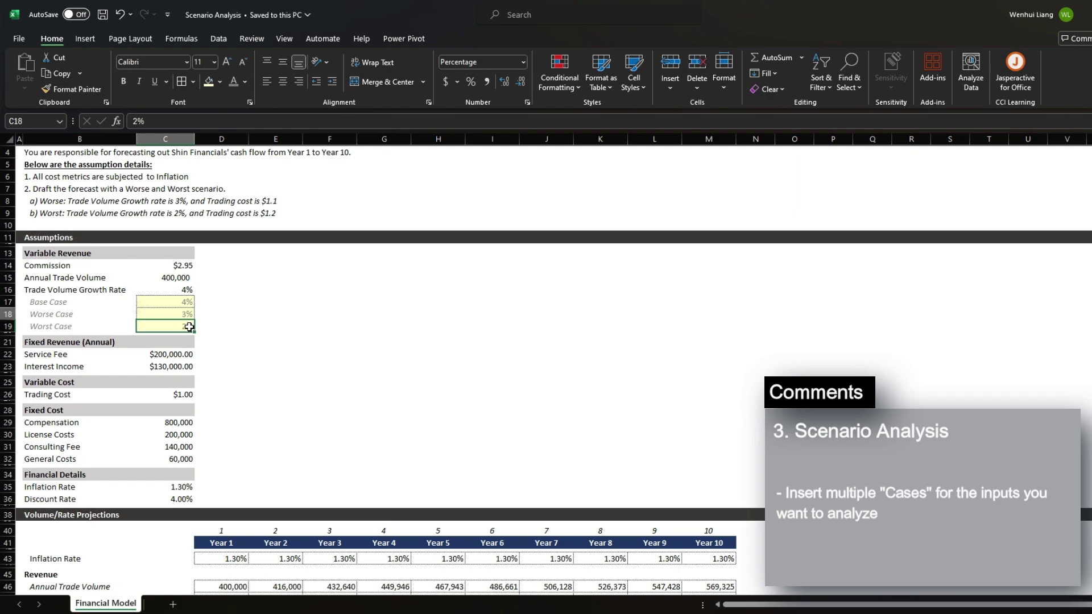
Copy the Base Case cell into D16 beside the growth rate
key("Up")
key("Up")
key("ctrl+c")
key("Up")
key("Right")
key("ctrl+v")
key("ctrl+s")
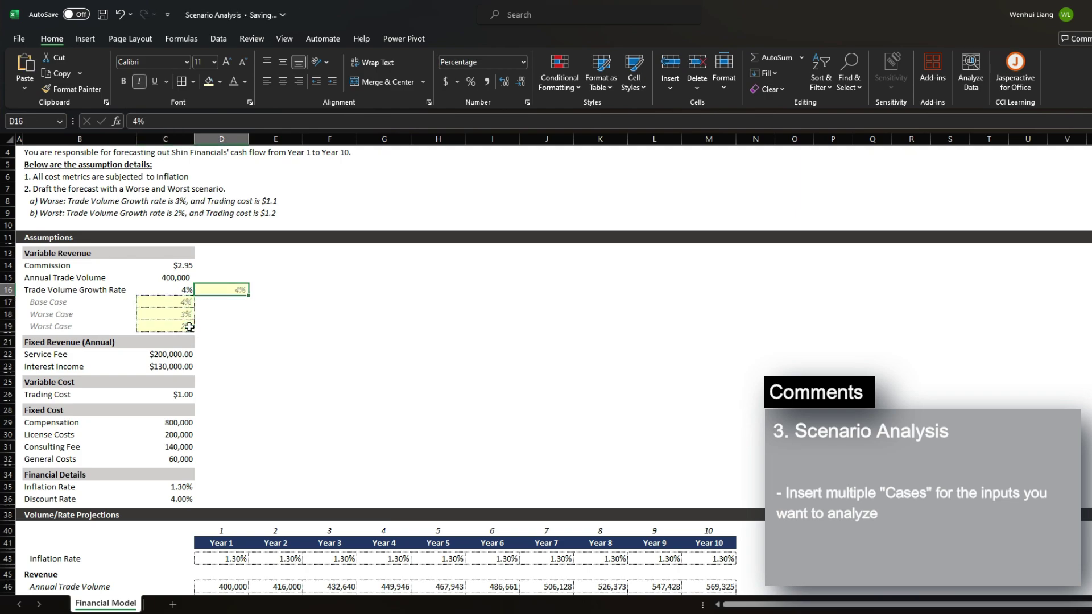
Make D16 a Data Validation list drop-down sourced from the case labels B17:B19
key("alt+a")
key("v")
key("v")
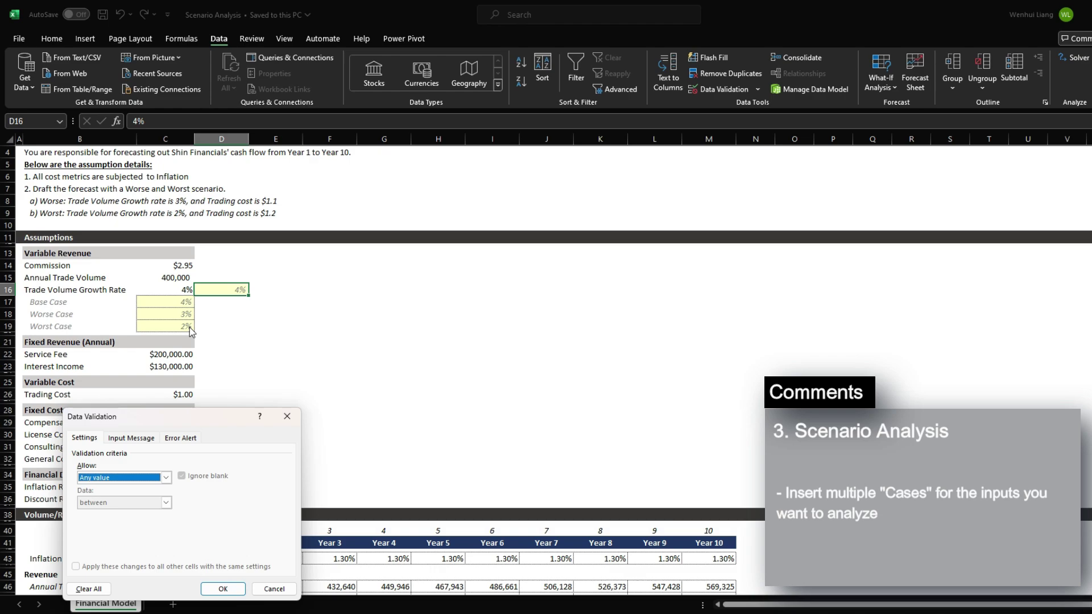
key("alt+Down")
key("Down")
key("Down")
key("Down")
key("Return")
key("alt+s")
key("Left")
key("Left")
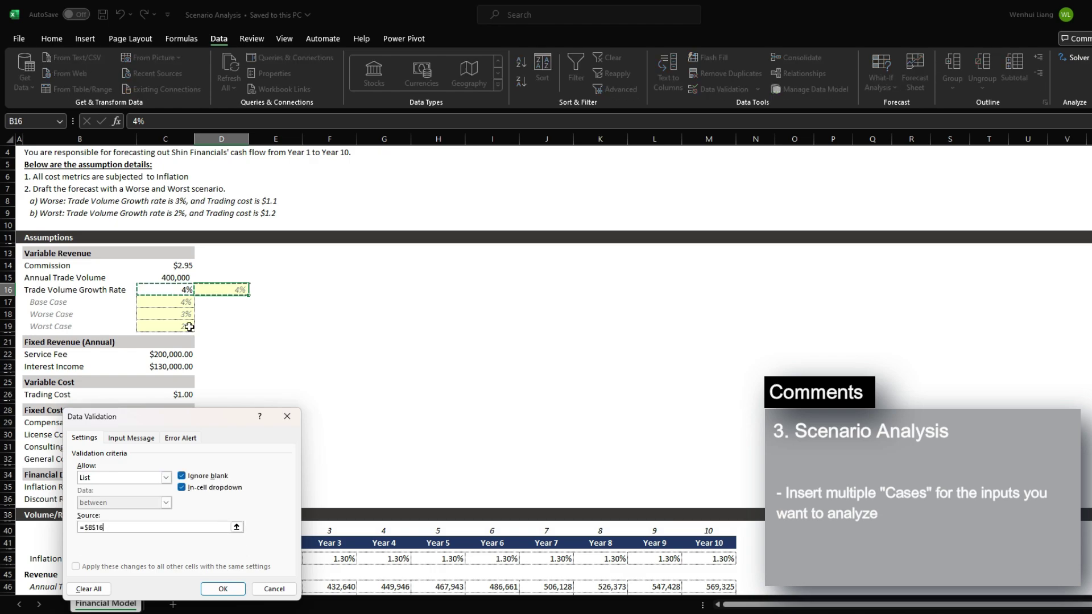
key("Down")
key("shift+Down")
key("shift+Down")
key("Return")
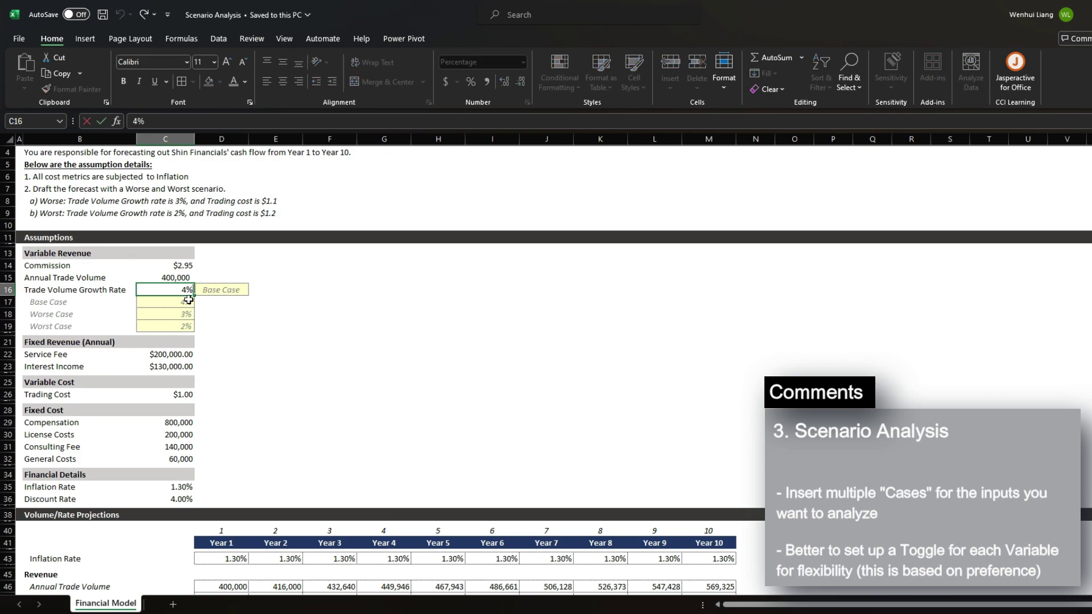
Enter =XLOOKUP($D16,$B$17:$B$19,$C$17:$C$19) as the Trade Volume Growth Rate in C16
left_click(117, 290)
left_click(171, 290)
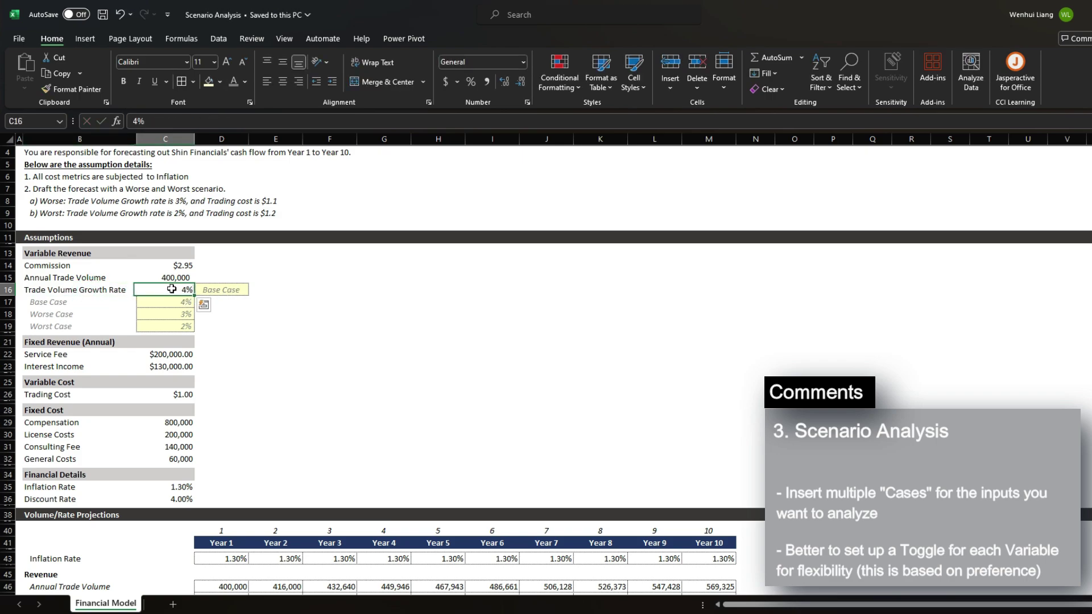
type("=")
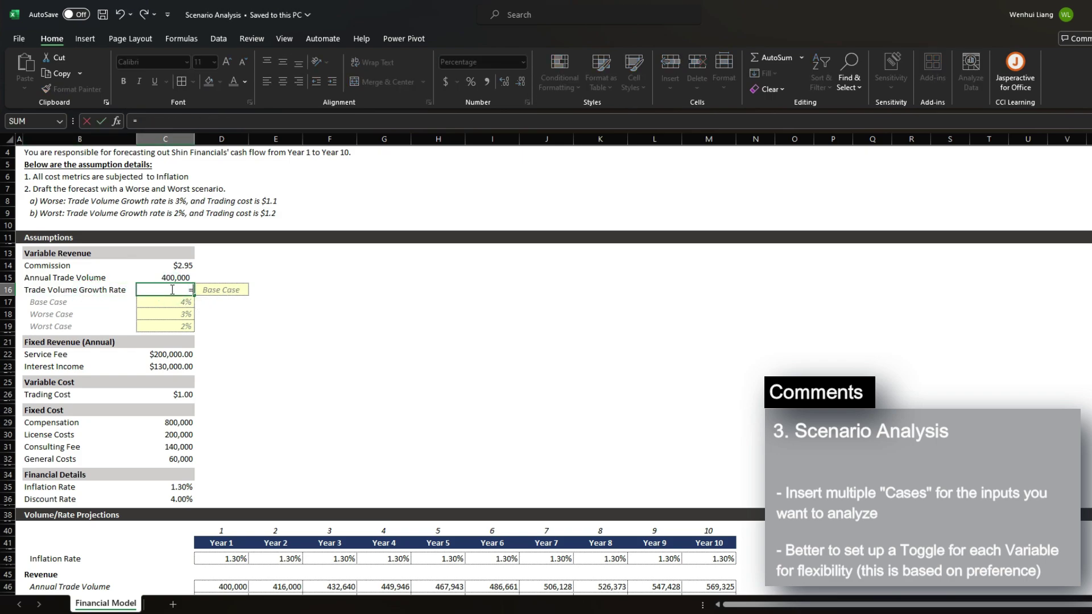
type("xlo")
key("Tab")
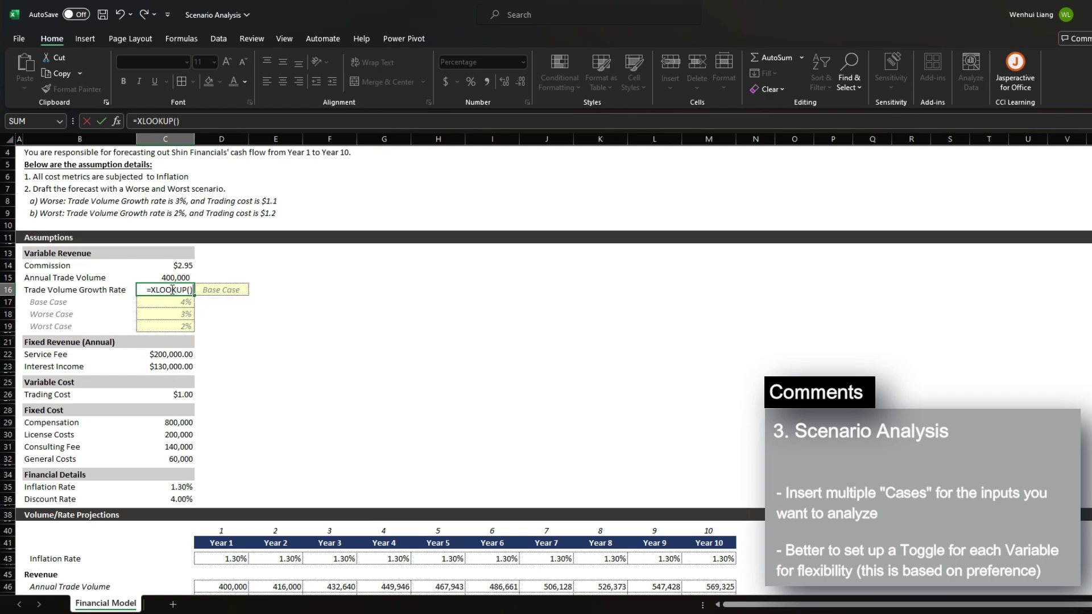
key("Right")
key("F4")
key("F4")
key("F4")
type(",")
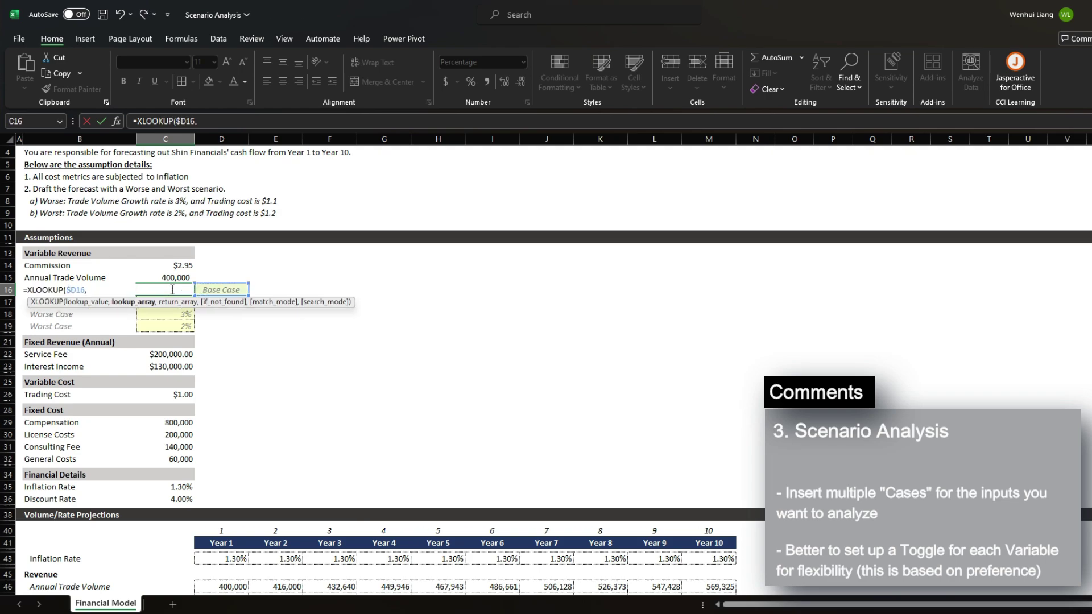
key("Left")
key("Down")
key("shift+Down")
key("shift+Down")
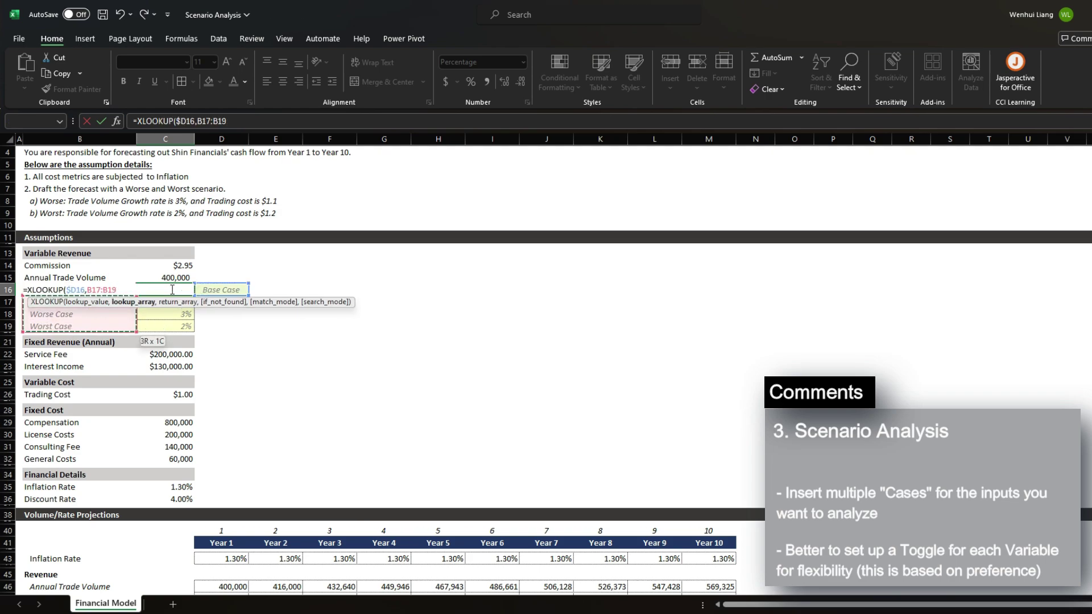
key("F4")
type(",")
key("Down")
key("shift+Down")
key("shift+Down")
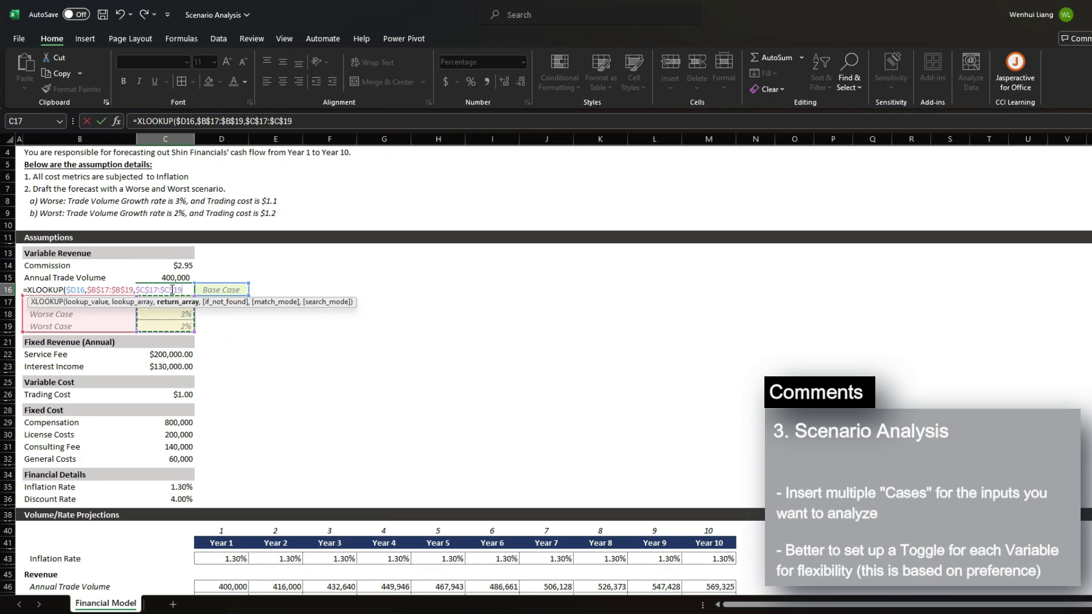
key("ctrl+Return")
key("ctrl+s")
Test the D16 drop-down with Worse and Worst Case, checking projections, then return to Base Case
key("Right")
key("alt+Down")
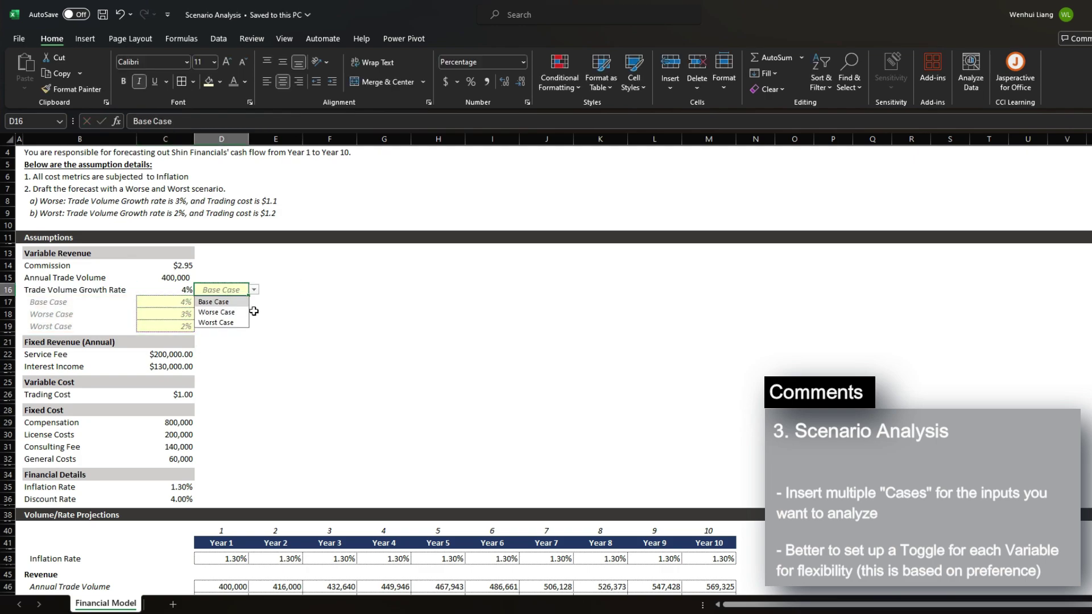
left_click(227, 312)
left_click(253, 289)
left_click(230, 322)
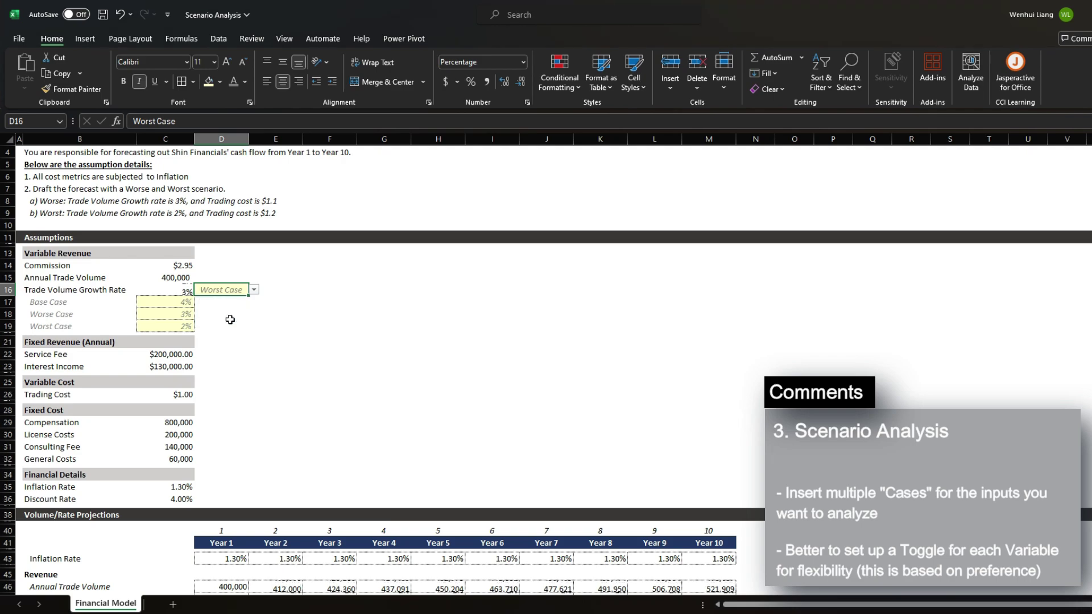
scroll(230, 320, "down", 1)
left_click(276, 562)
left_click(333, 562)
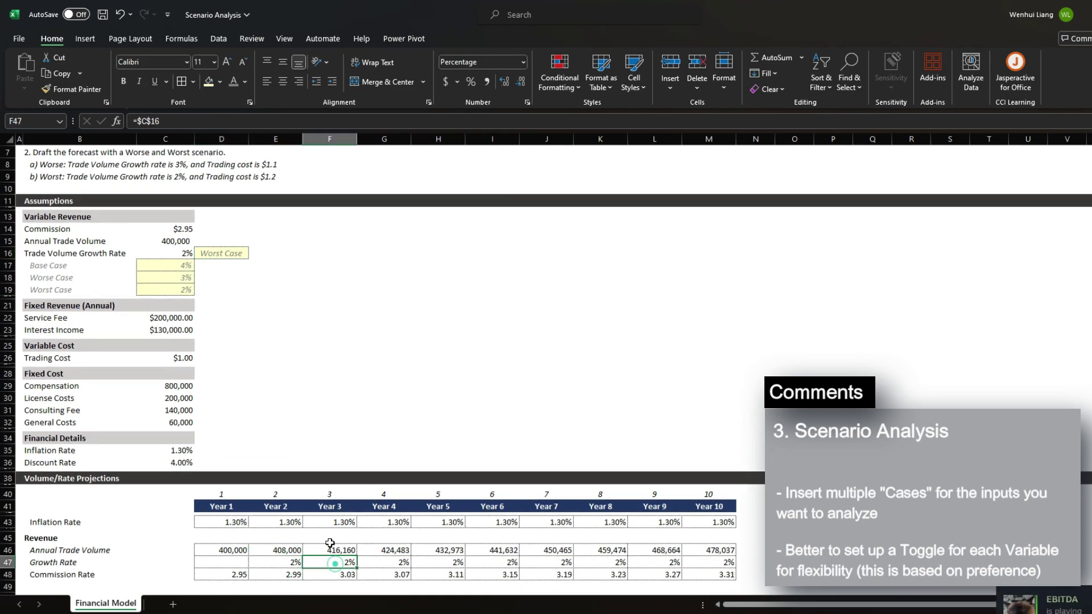
left_click(233, 254)
left_click(254, 253)
left_click(241, 265)
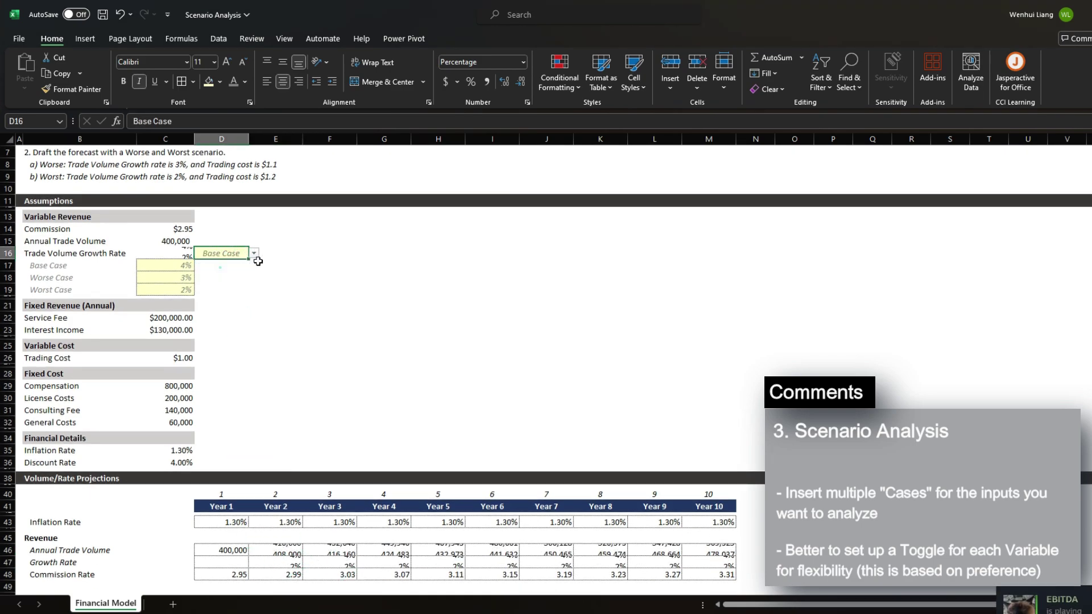
left_click(253, 253)
left_click(219, 275)
left_click(254, 253)
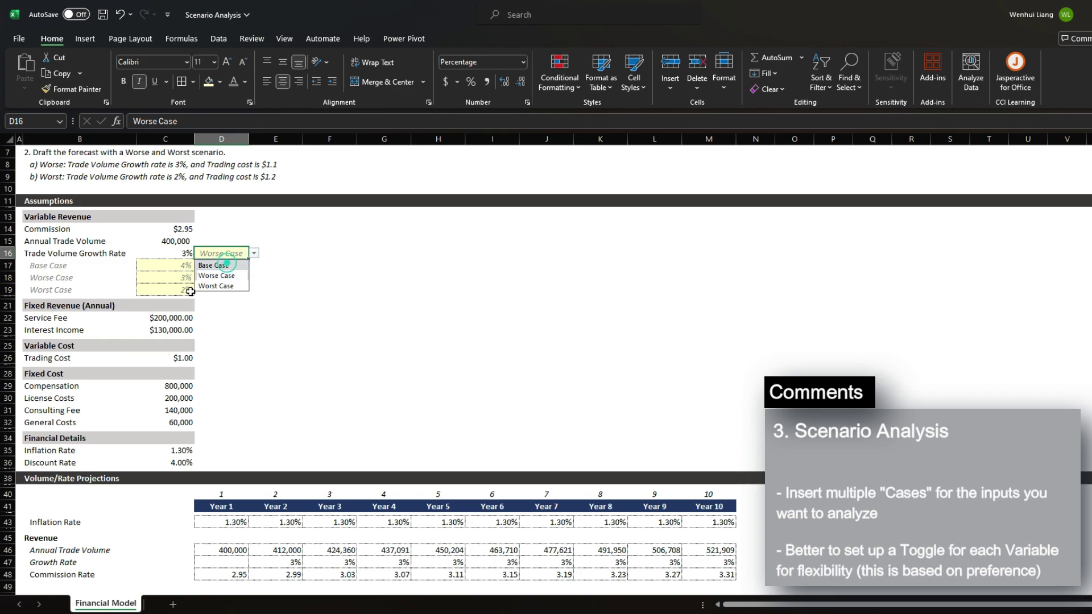
left_click(214, 265)
key("Return")
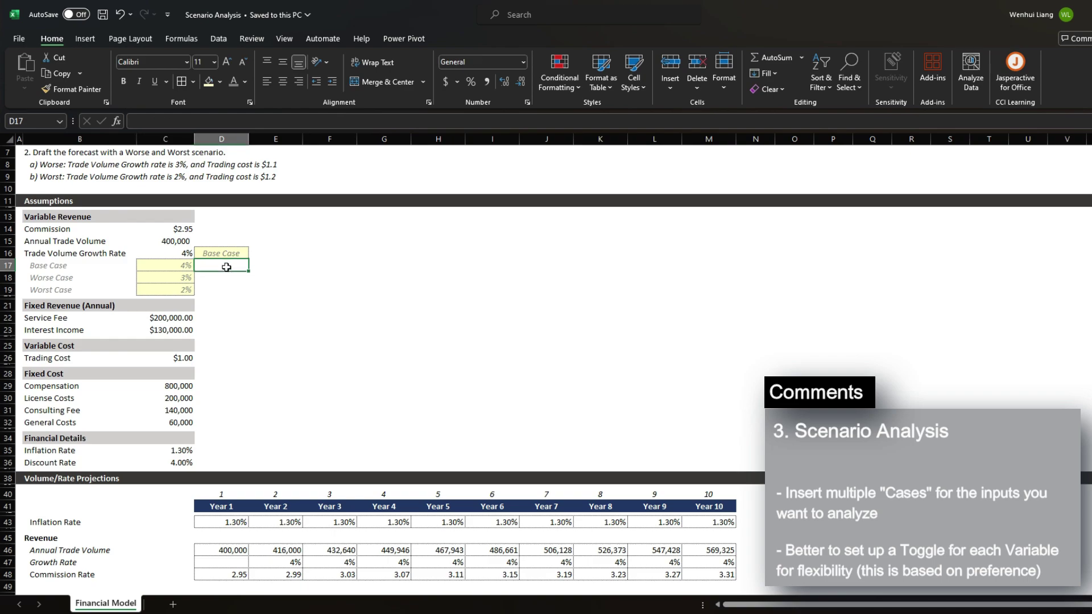
key("Left")
key("Up")
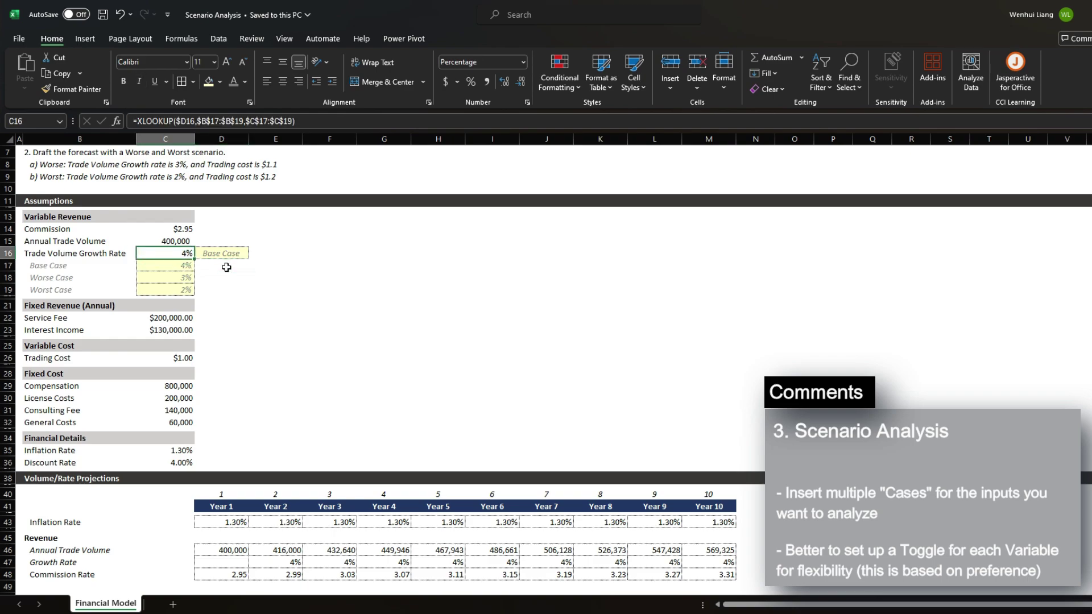
key("F2")
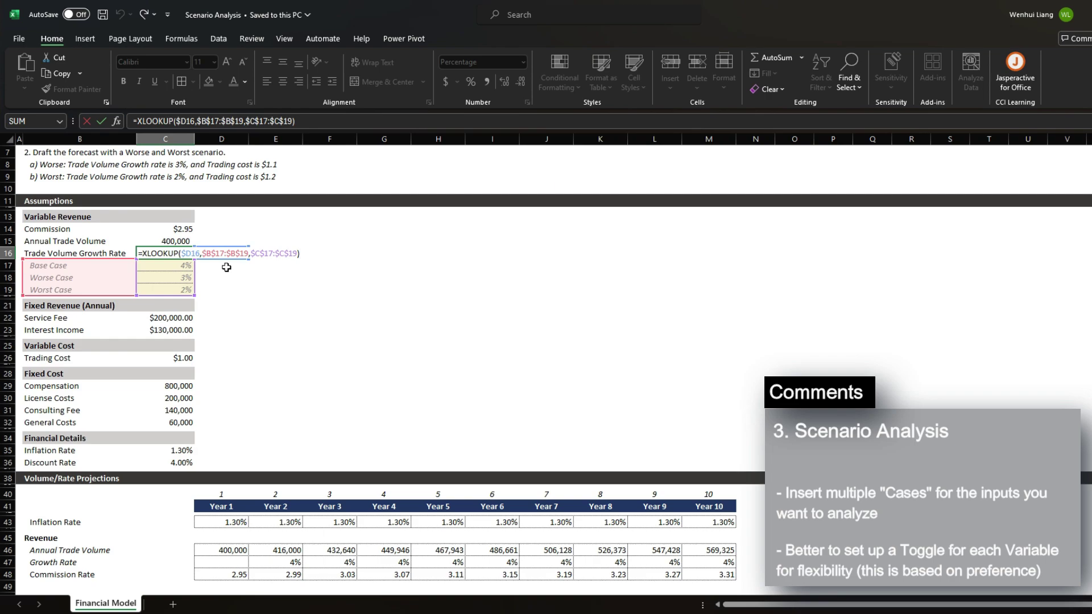
key("Escape")
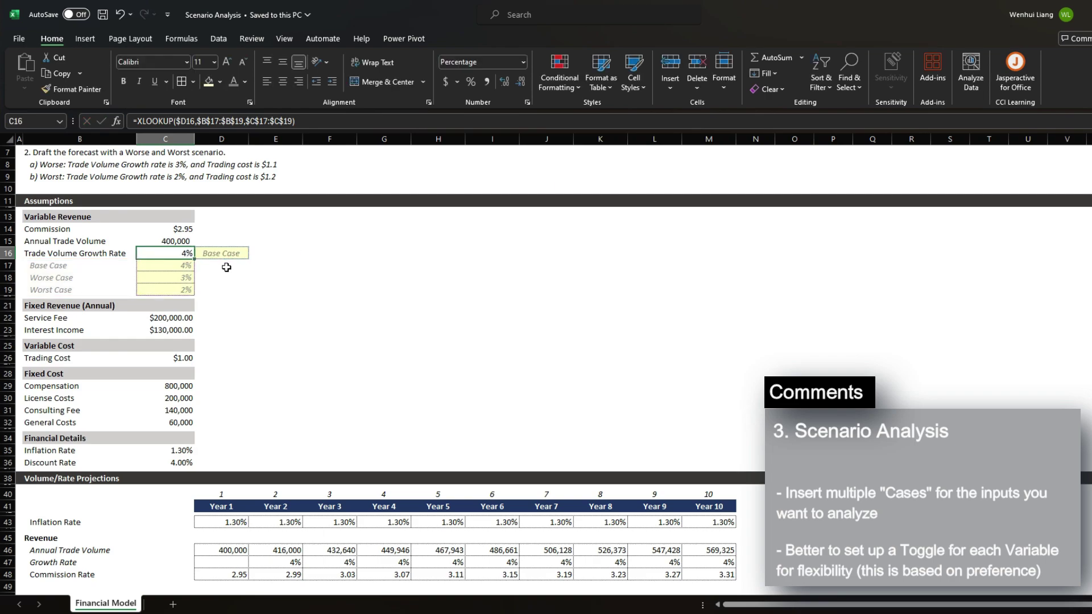
left_click_drag(131, 370, 134, 360)
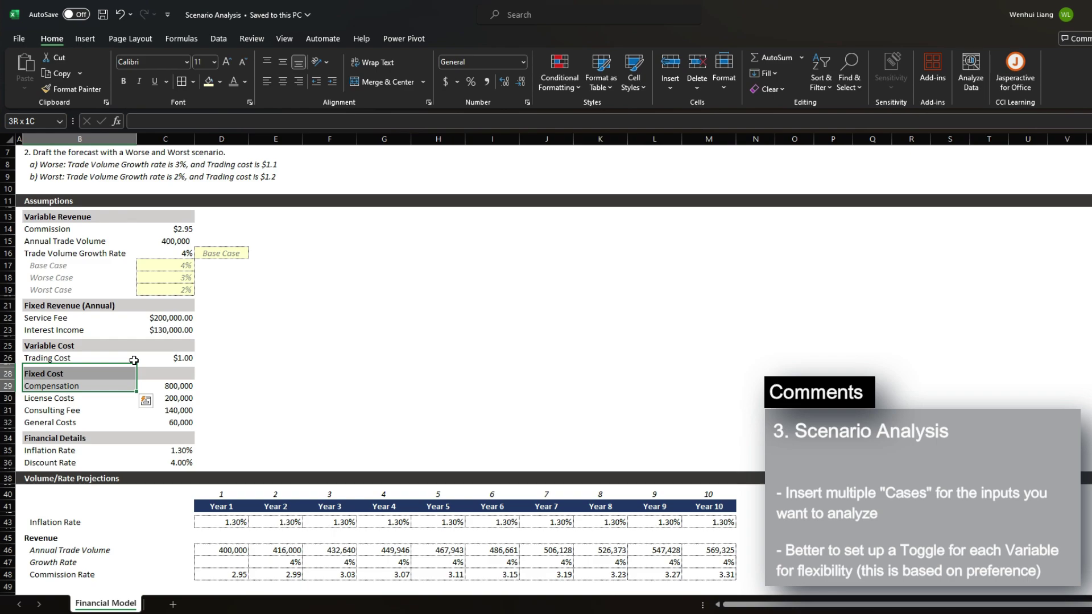
Insert rows under Trading Cost and paste the Base, Worse and Worst Case rows there
key("ctrl+shift+plus")
key("Up")
key("Up")
key("Up")
key("Up")
key("Up")
key("Up")
key("Up")
key("Up")
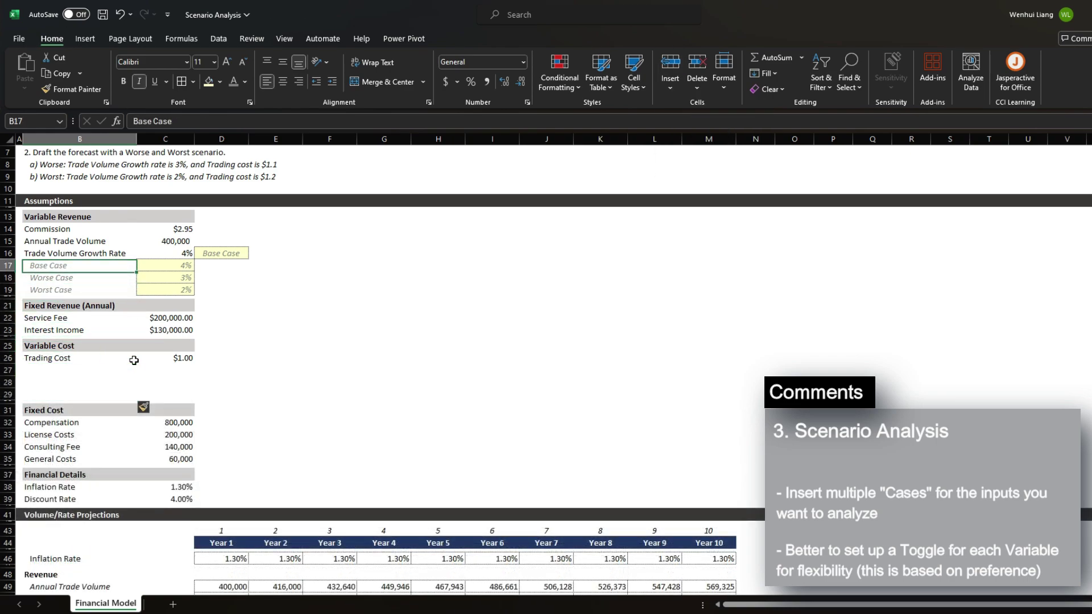
key("shift+Right")
key("shift+Down")
key("shift+Down")
key("ctrl+c")
key("Down")
key("Down")
key("Down")
key("Down")
key("Down")
key("Down")
key("Down")
key("Down")
key("Down")
key("Down")
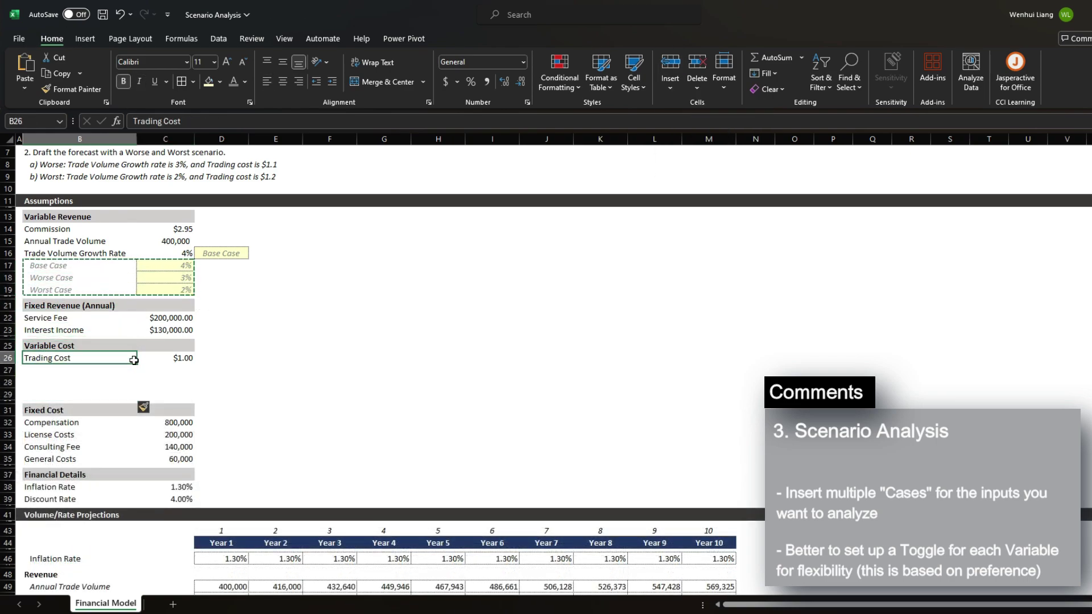
key("ctrl+v")
Enter trading costs of $1.0, $1.1 and $1.2 for the three cases
key("Right")
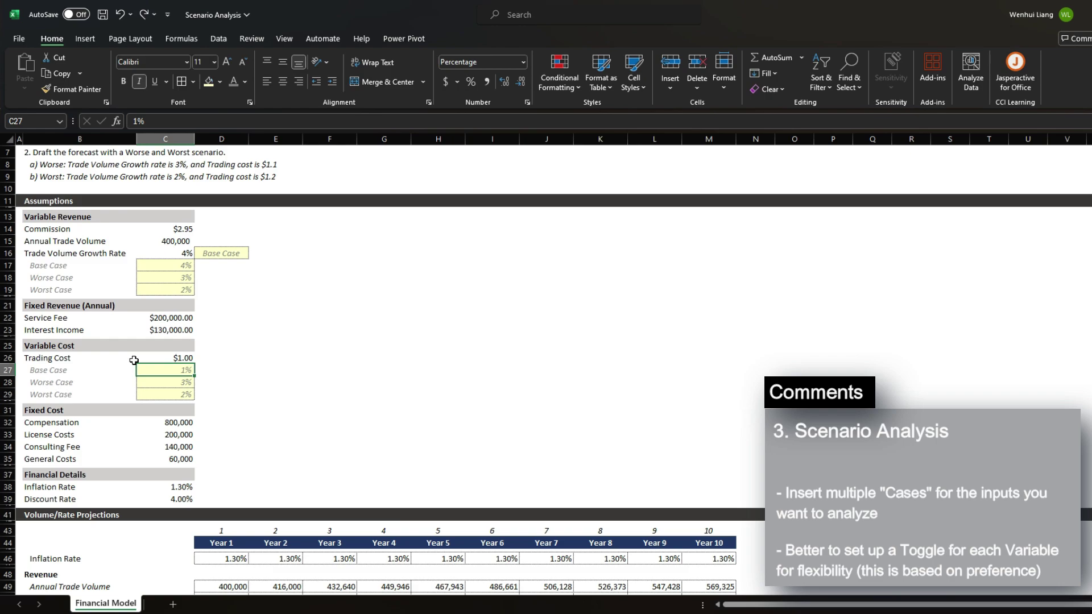
key("F2")
type("00")
key("ctrl+Return")
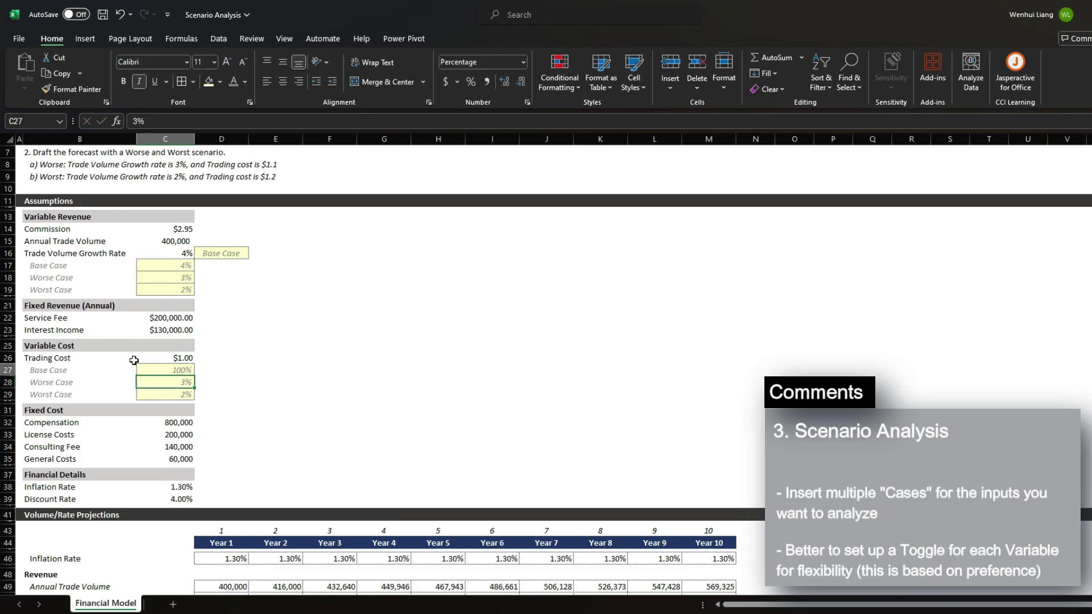
type("$1.0")
key("Return")
type("$1.1")
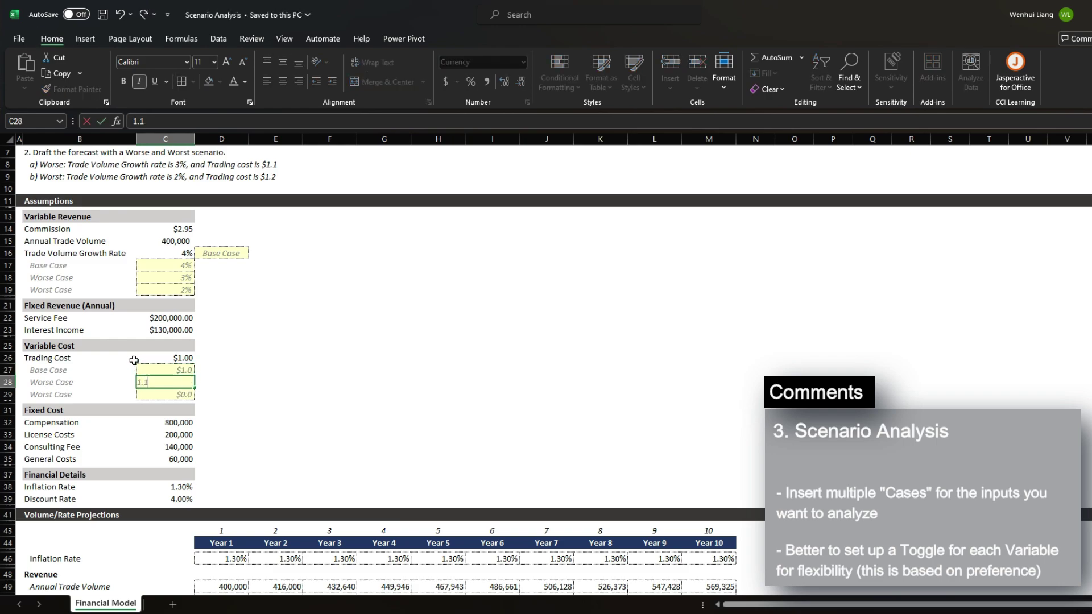
key("Return")
type("$1.2")
key("Return")
key("ctrl+s")
Copy the growth-rate XLOOKUP formula and case toggle onto the Trading Cost row
left_click(181, 361)
left_click(169, 254)
key("ctrl+c")
left_click(181, 358)
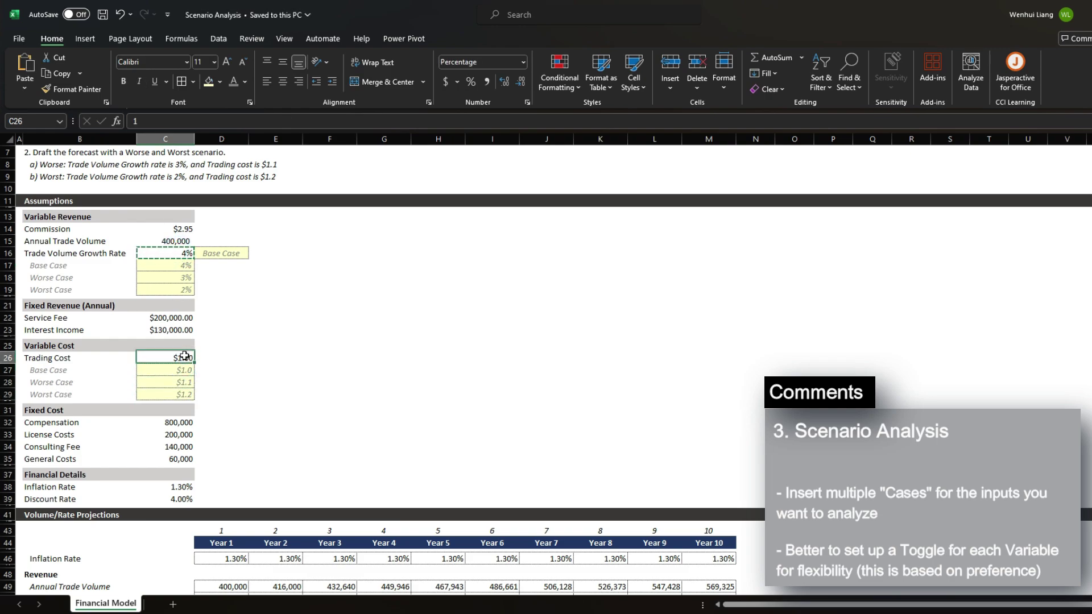
key("ctrl+v")
left_click(219, 253)
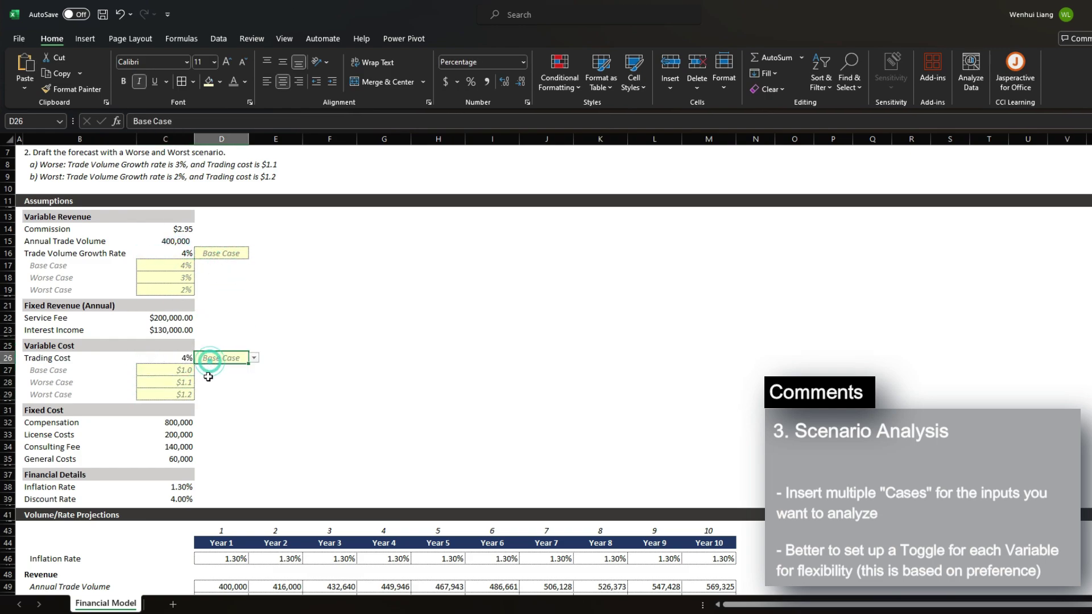
Retarget the Trading Cost lookup to case labels B27:B29 and costs C27:C29
double_click(182, 359)
left_click_drag(88, 293, 81, 389)
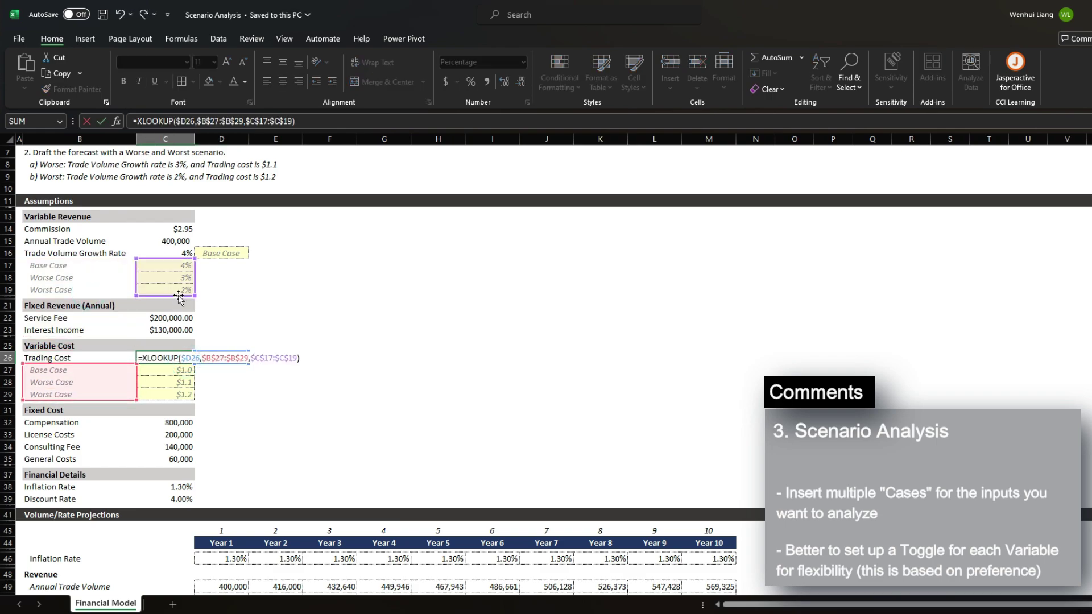
left_click_drag(179, 296, 179, 394)
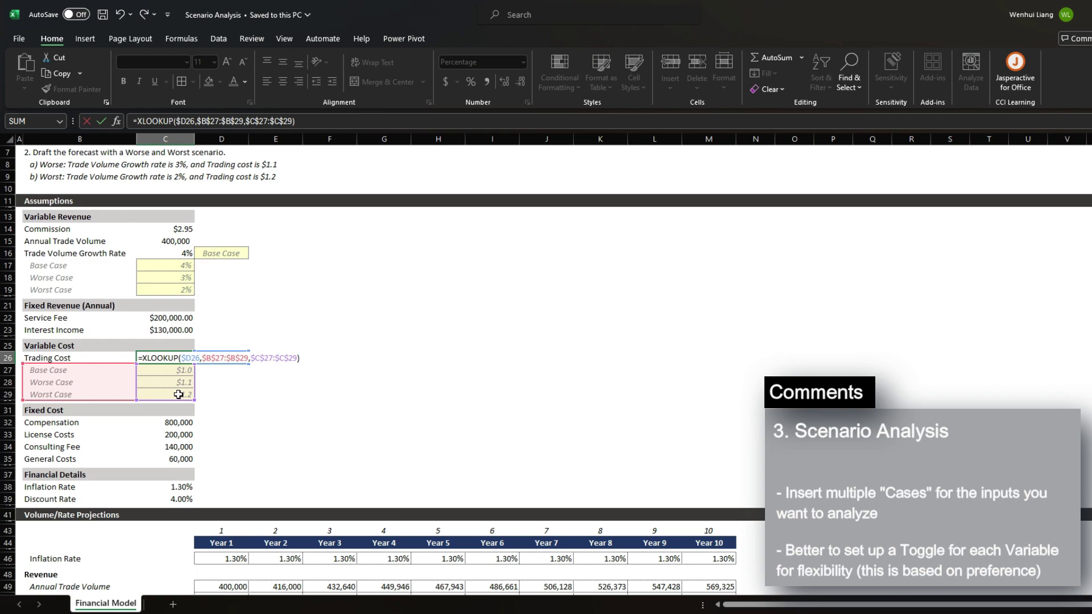
key("Return")
left_click(225, 358)
Select the growth-rate and trading-cost toggle cells and their labels to locate the scenario controls
left_click(230, 316)
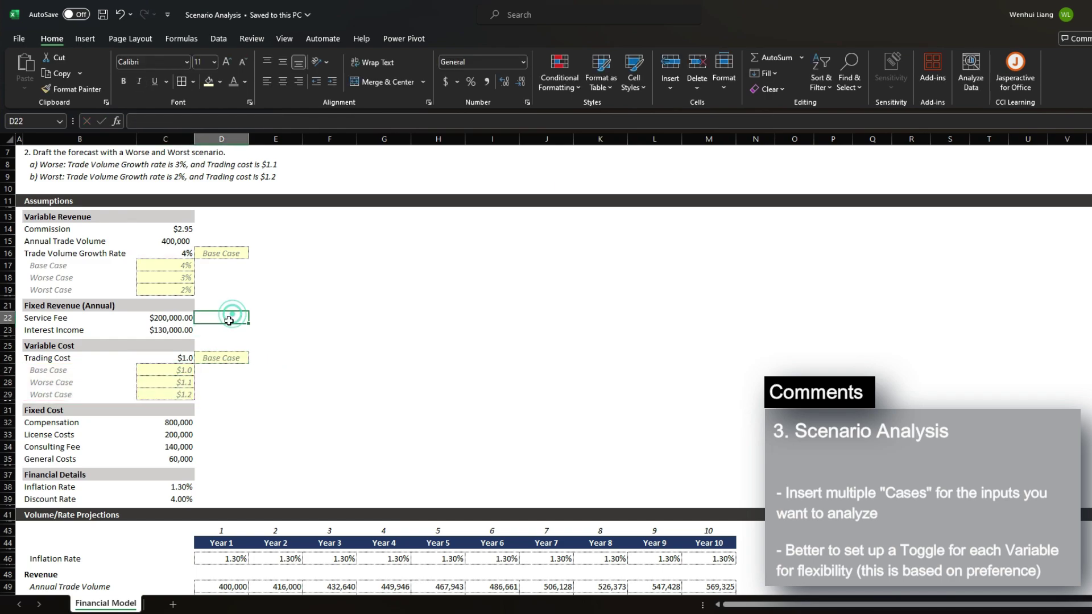
left_click(230, 254)
left_click(230, 359, "ctrl")
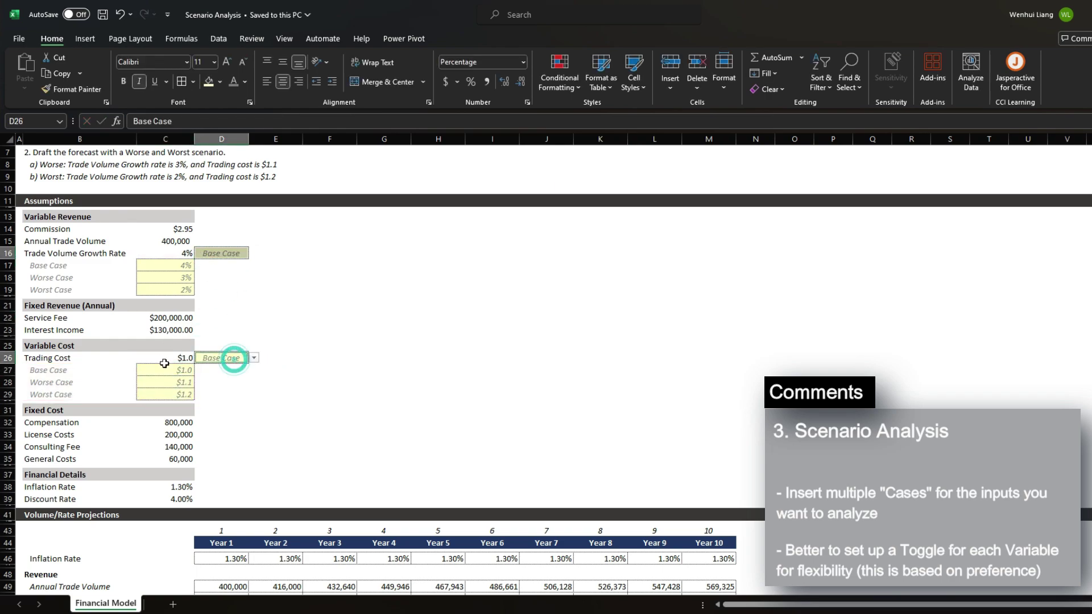
left_click(41, 254)
left_click(82, 357)
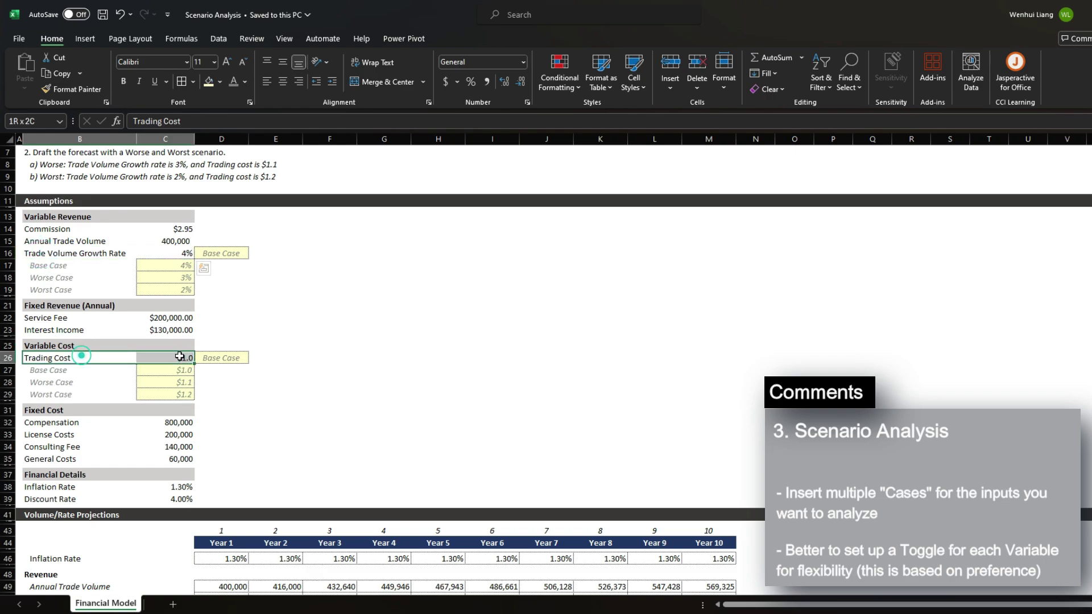
left_click(243, 334)
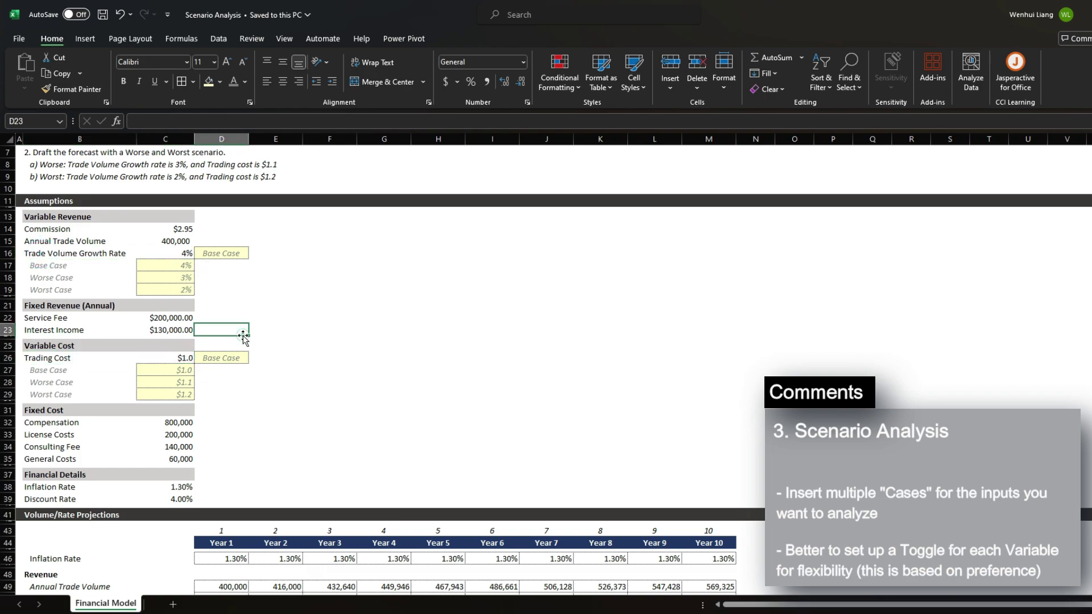
Switch the trade volume growth-rate toggle in D16 to Worse Case
left_click(236, 250)
left_click(254, 254)
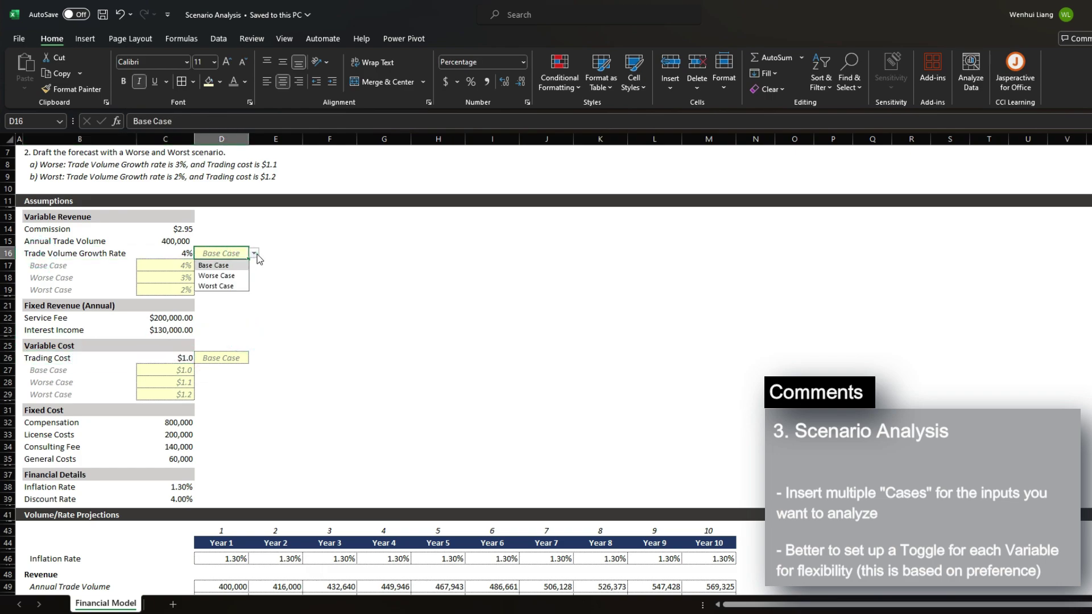
left_click(239, 278)
left_click(90, 254)
Switch the trading-cost toggle in D26 to Worst Case
scroll(114, 285, "down", 2)
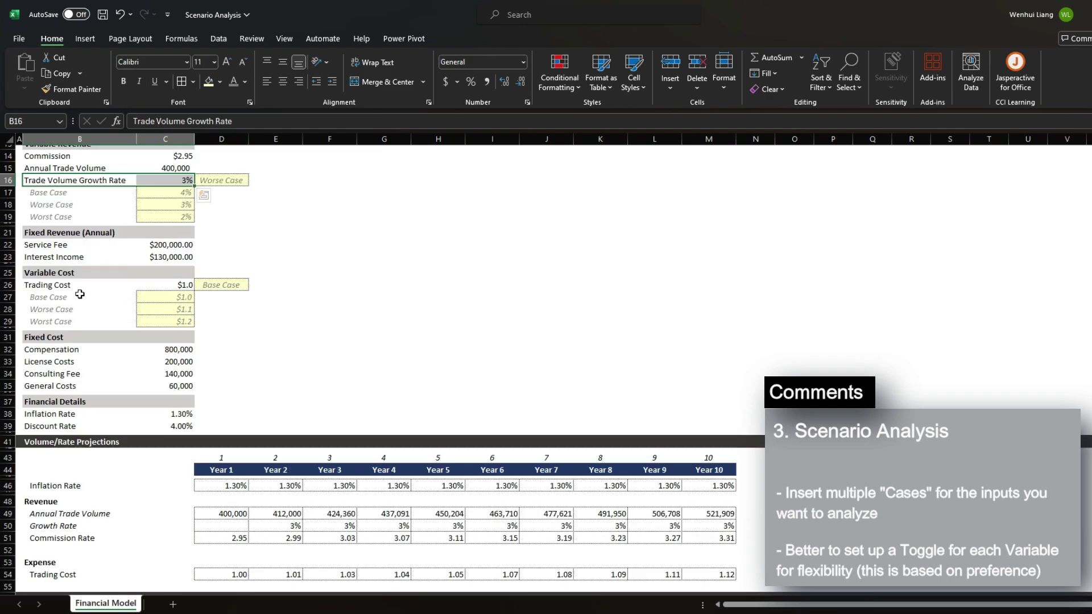
left_click(72, 293)
left_click(238, 285)
left_click(255, 285)
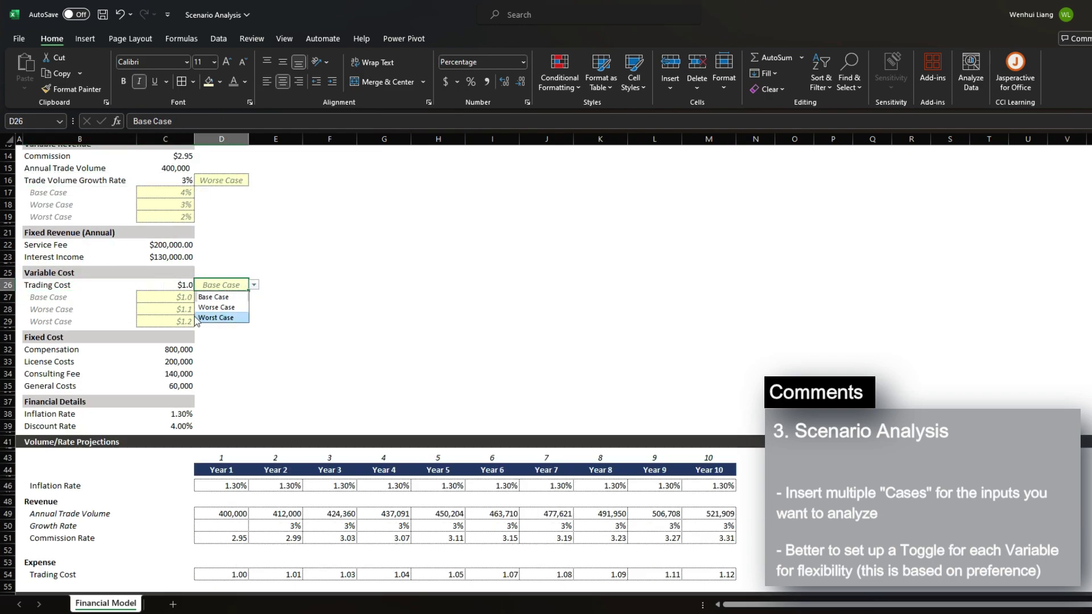
left_click(219, 317)
left_click(113, 290)
left_click(228, 285)
Check the Net Present Value in C77 with Worse Case growth and Worst Case trading cost
left_click(221, 180)
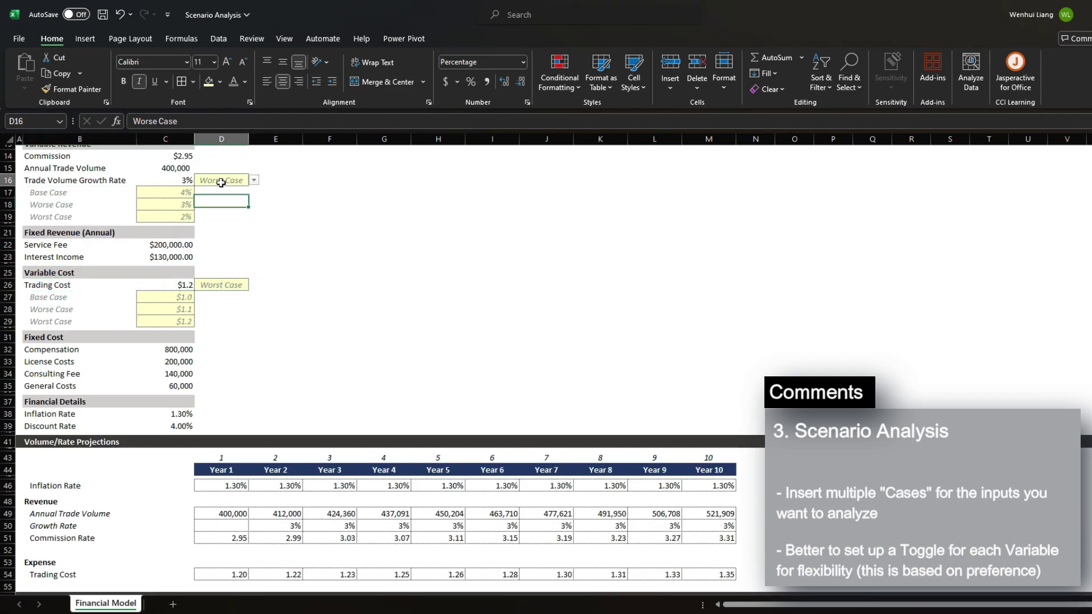
left_click(230, 283)
scroll(227, 283, "down", 7)
scroll(224, 302, "up", 7)
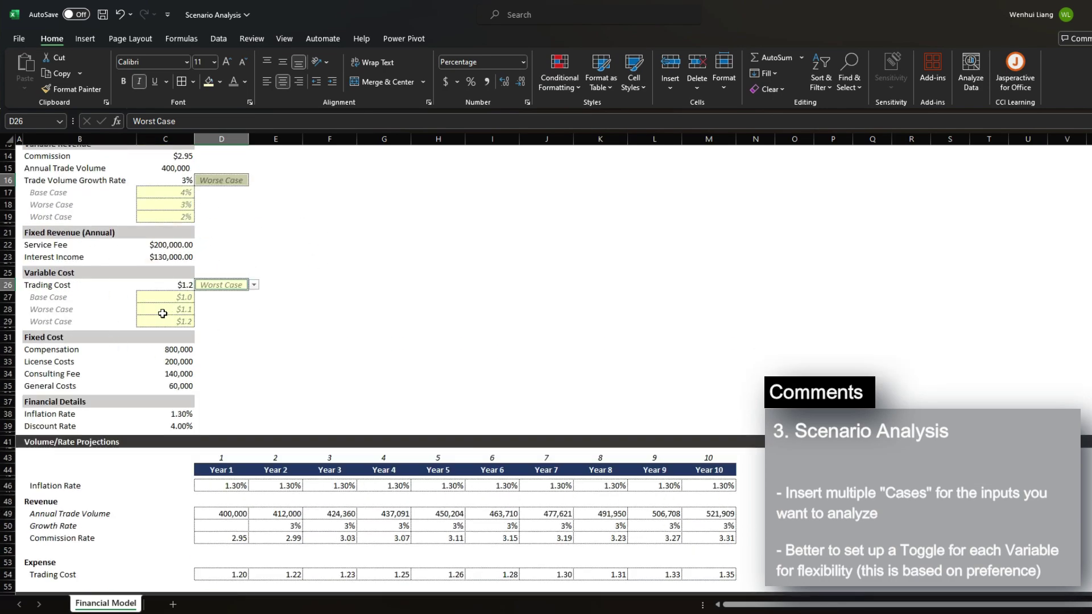
scroll(198, 194, "down", 9)
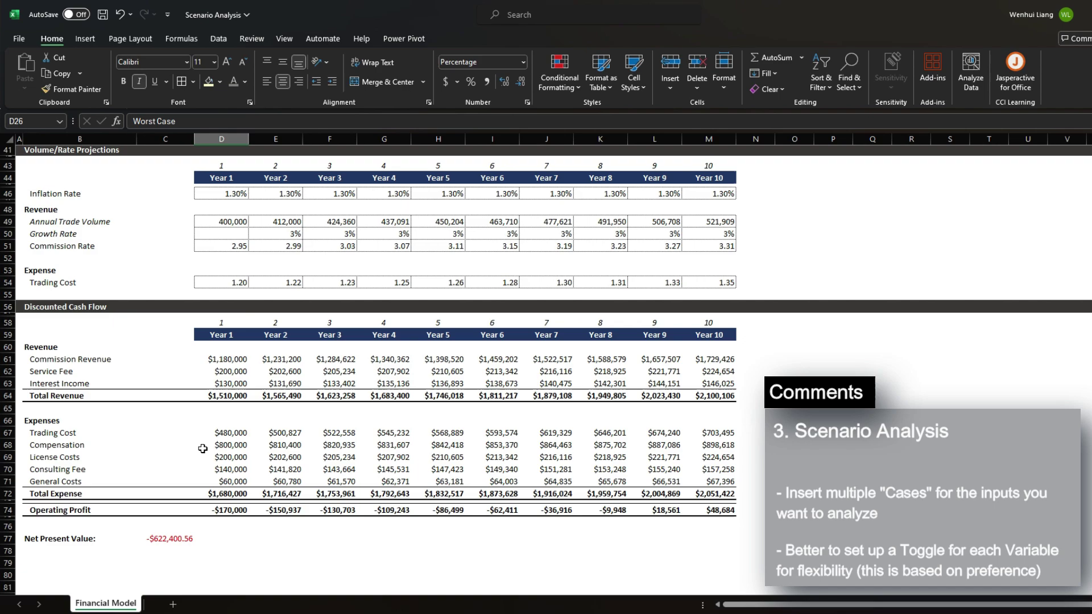
left_click(177, 537)
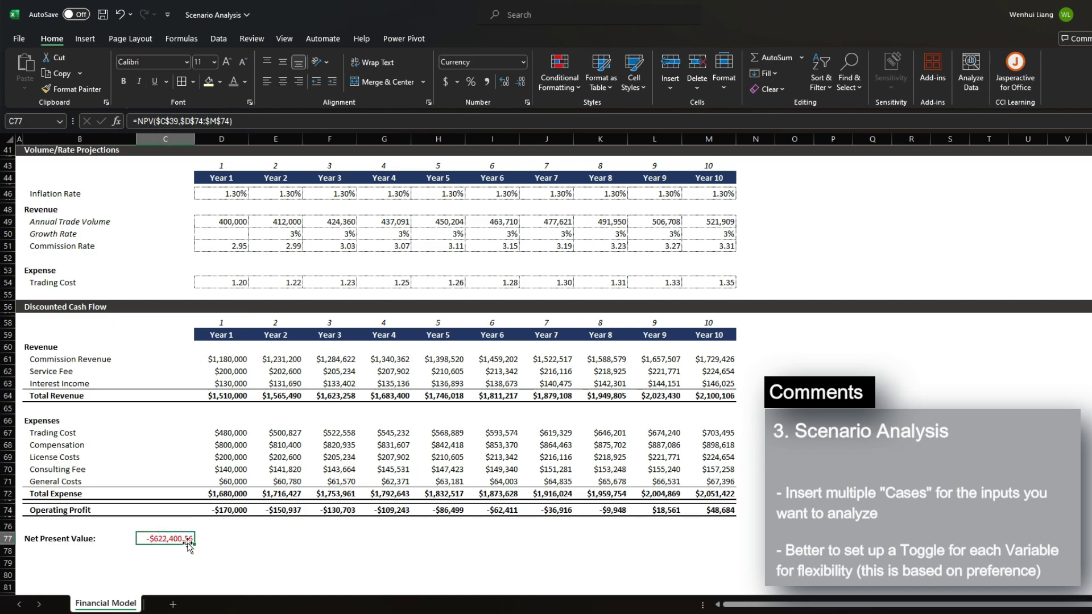
scroll(189, 546, "up", 13)
Set the growth-rate toggle to Worst Case and confirm NPV in C77 reads -$914,930.76
left_click(224, 327)
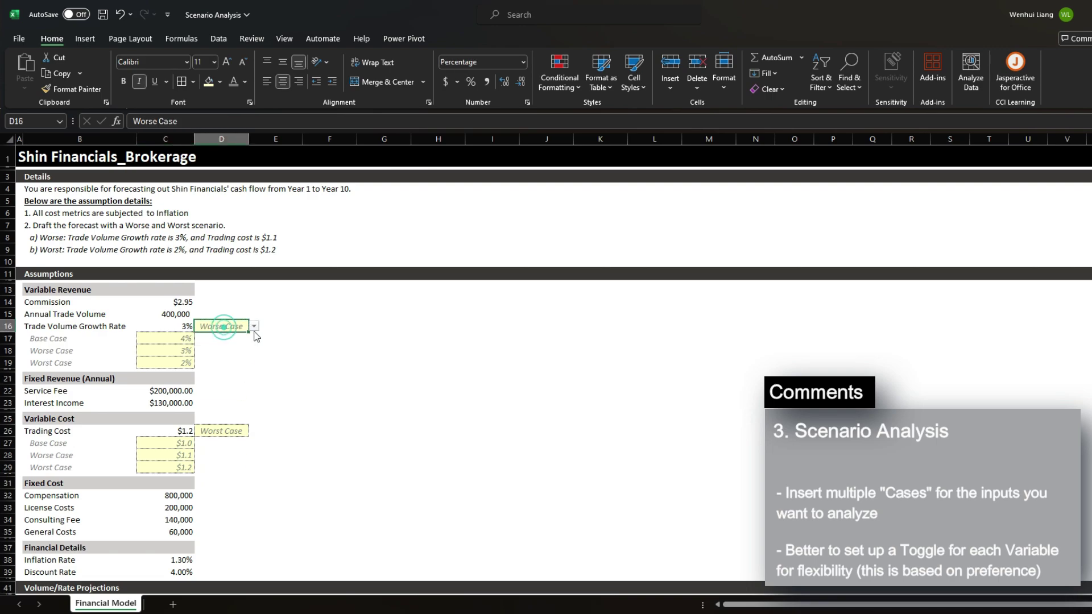
left_click(255, 327)
left_click(224, 359)
left_click(229, 375)
scroll(230, 376, "down", 15)
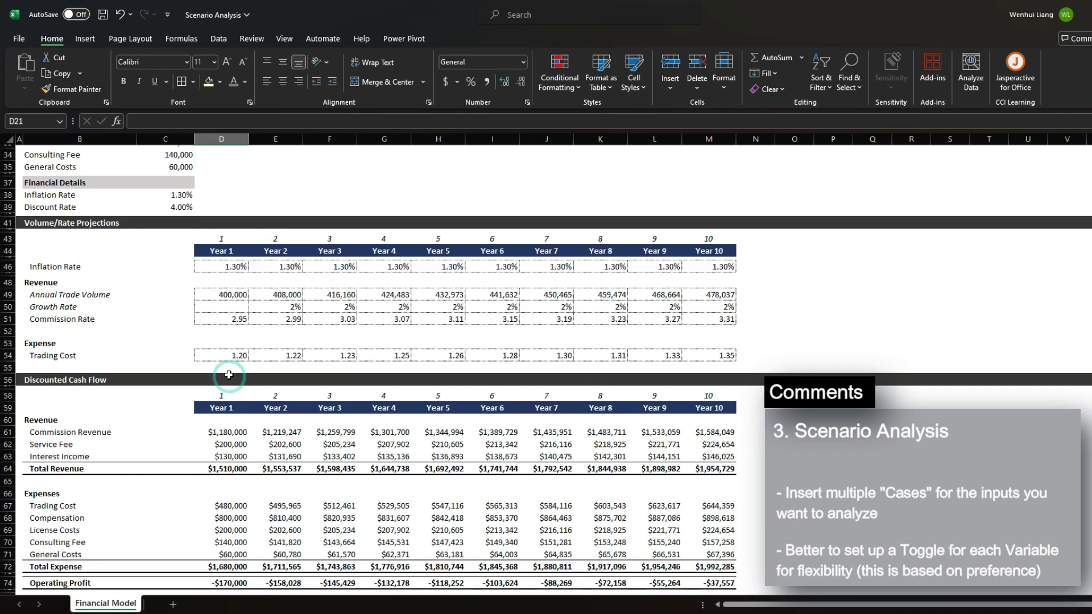
left_click(167, 502)
left_click_drag(80, 503, 144, 499)
left_click(165, 500)
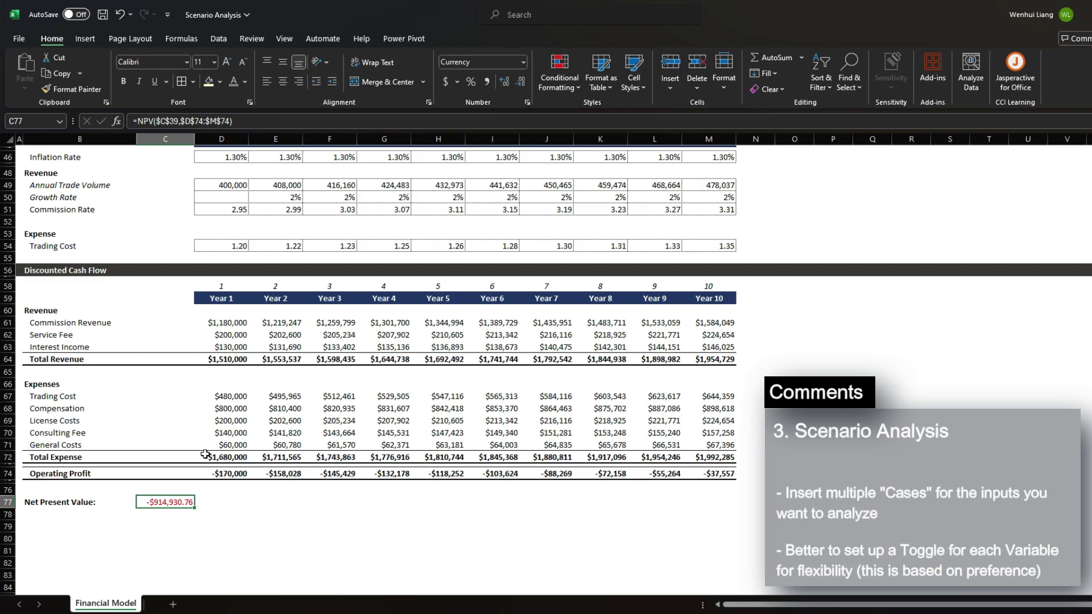
Set both the trading-cost (D26) and growth-rate (D16) toggles back to Base Case
scroll(204, 450, "up", 4)
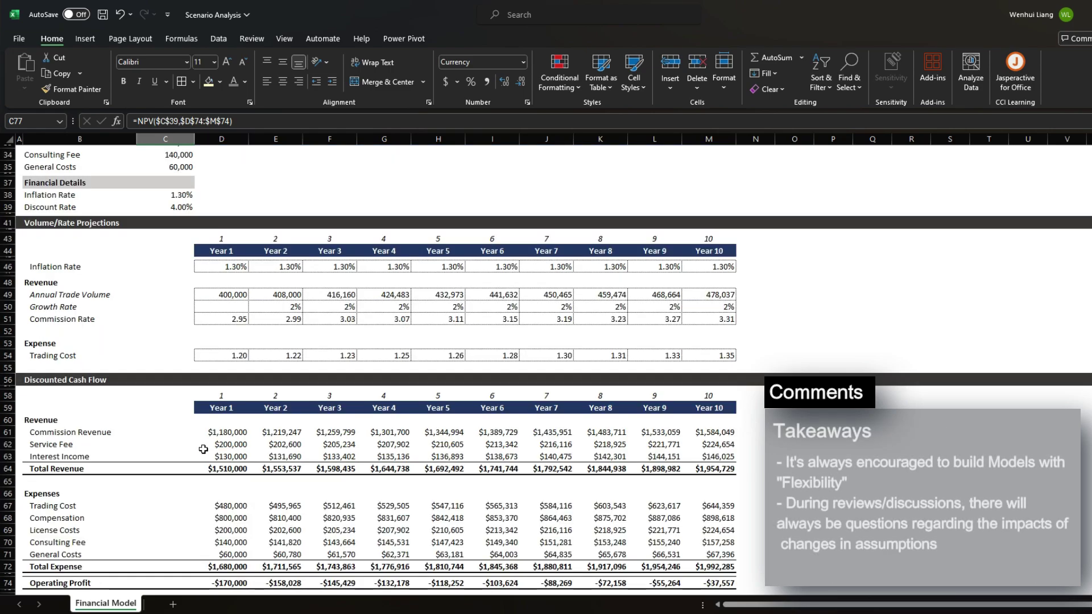
scroll(199, 445, "up", 7)
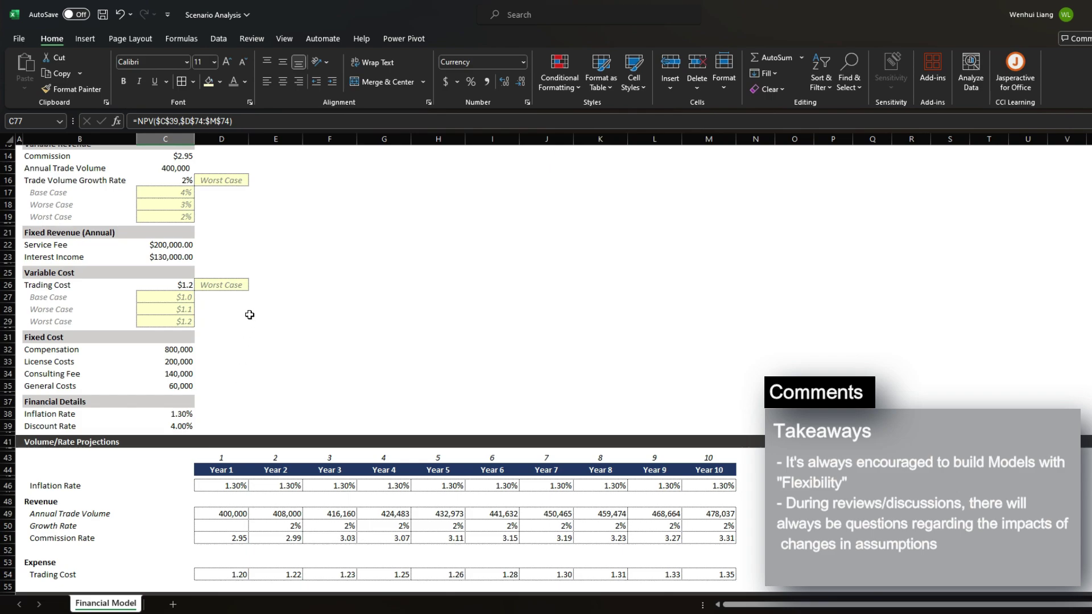
left_click(233, 286)
left_click(253, 284)
left_click(227, 297)
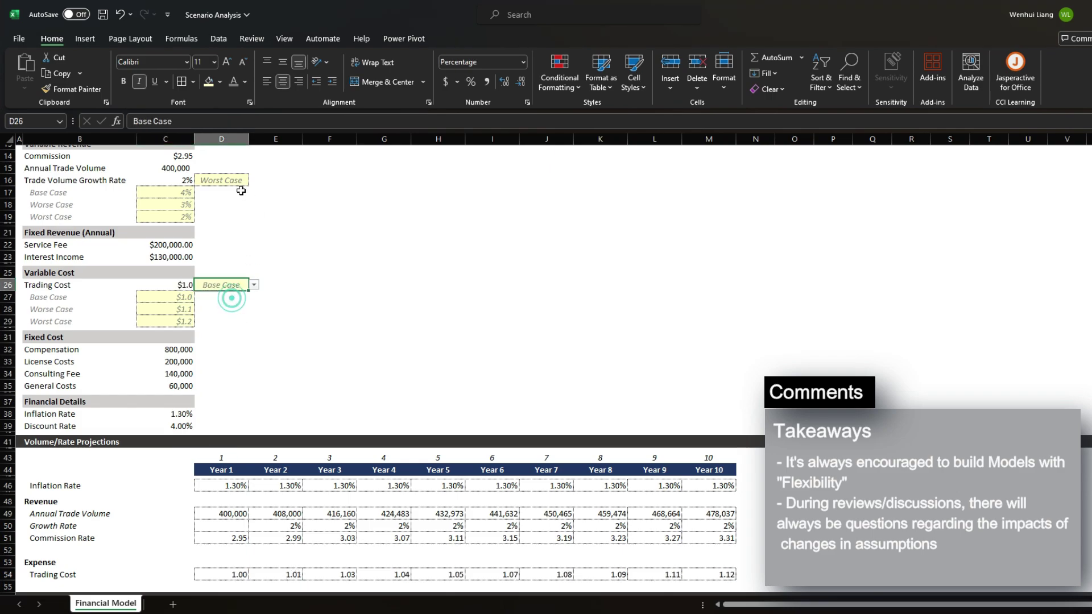
left_click(237, 181)
left_click(254, 180)
left_click(231, 191)
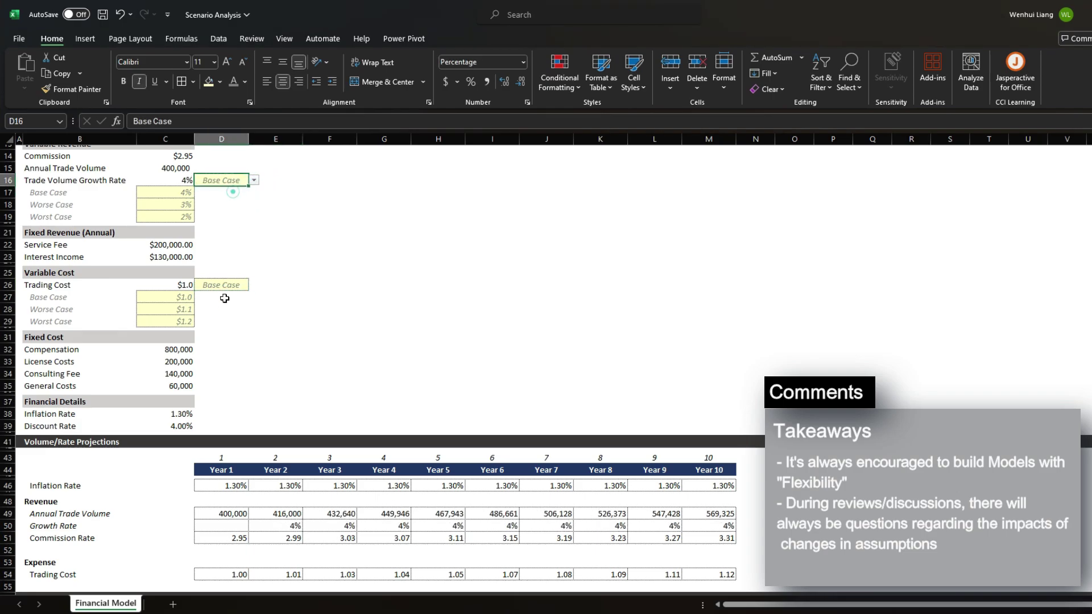
Check the Net Present Value formula in C77, now showing $501,549.86
scroll(224, 298, "down", 13)
left_click(170, 429)
left_click_drag(77, 429, 161, 428)
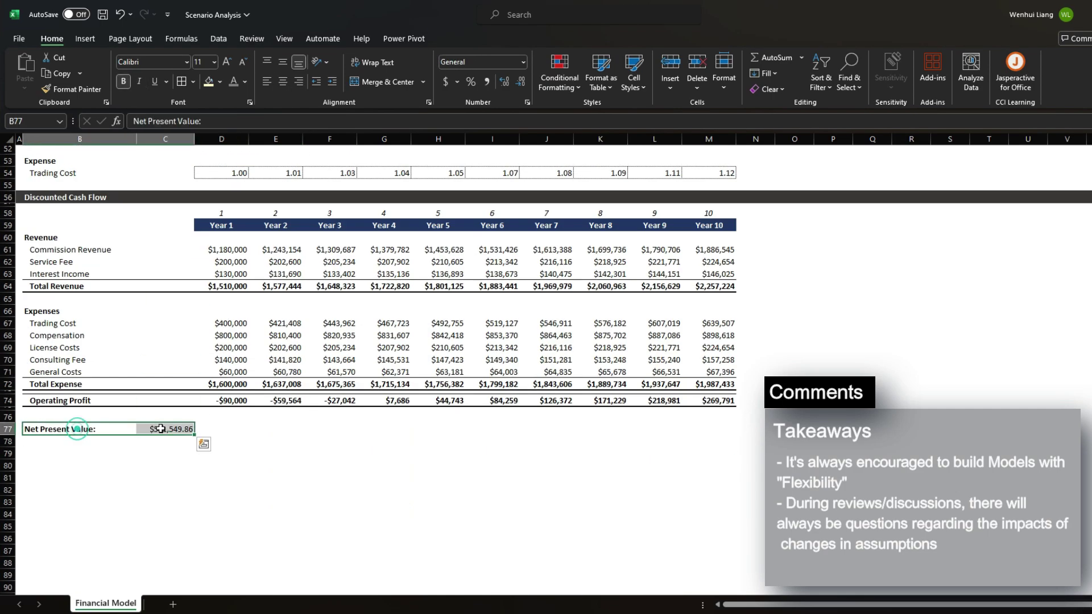
left_click(161, 428)
scroll(199, 393, "up", 1)
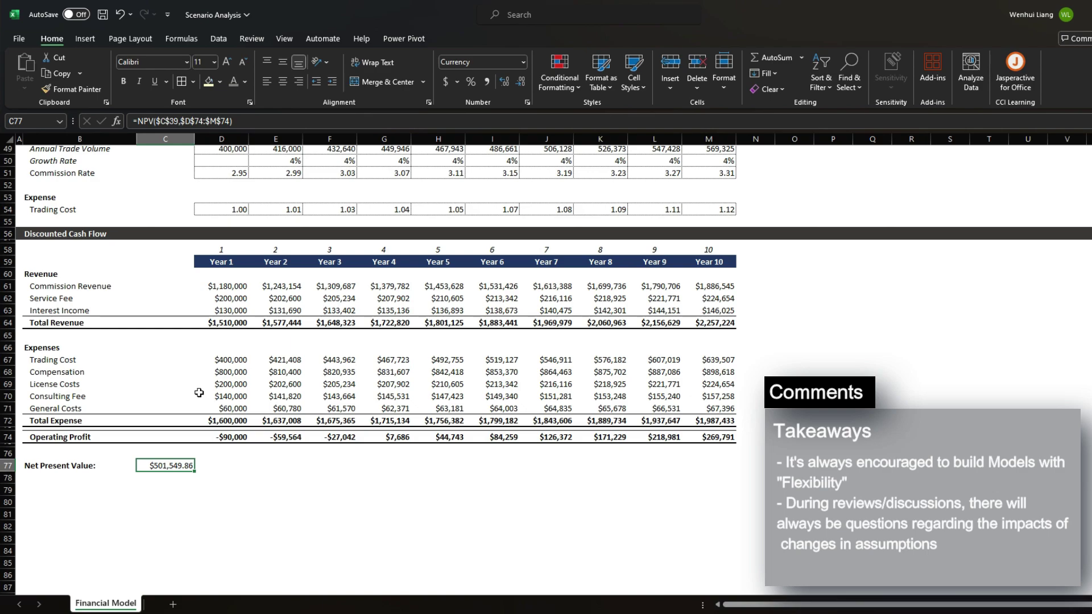